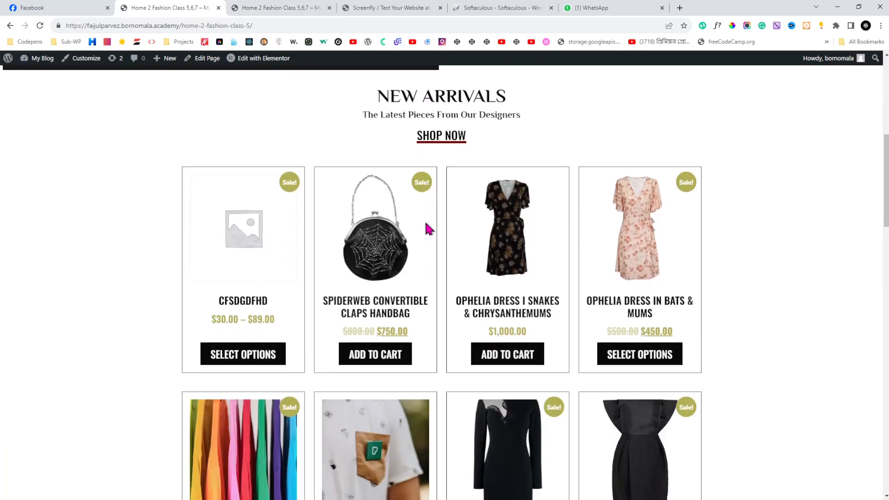
Examine the live fashion home page from the New Arrivals products down to the subscription form and back up to the hero
{"action": "scroll", "coordinate": [427, 227], "scroll_direction": "down", "scroll_amount": 12}
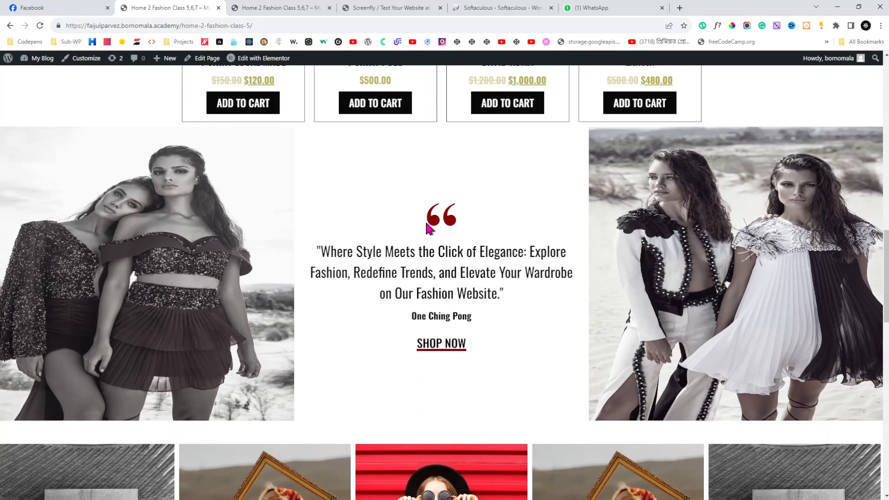
{"action": "scroll", "coordinate": [426, 227], "scroll_direction": "down", "scroll_amount": 6}
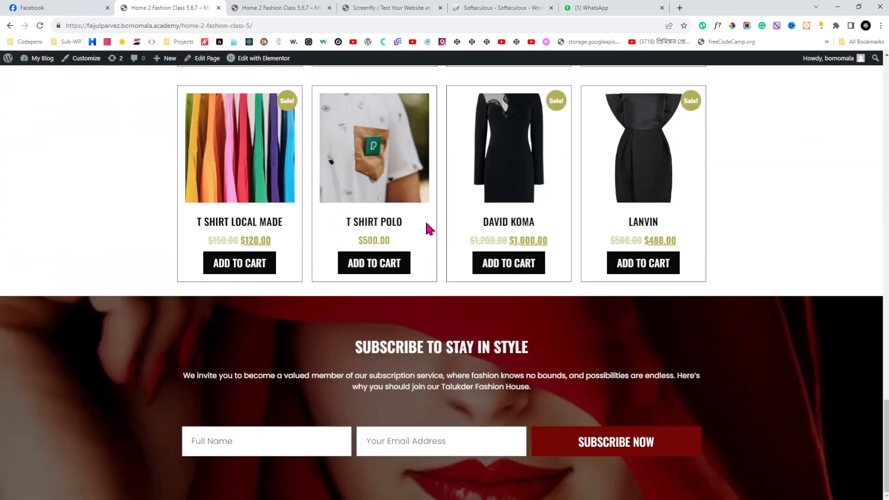
{"action": "scroll", "coordinate": [427, 227], "scroll_direction": "up", "scroll_amount": 13}
{"action": "scroll", "coordinate": [426, 227], "scroll_direction": "up", "scroll_amount": 12}
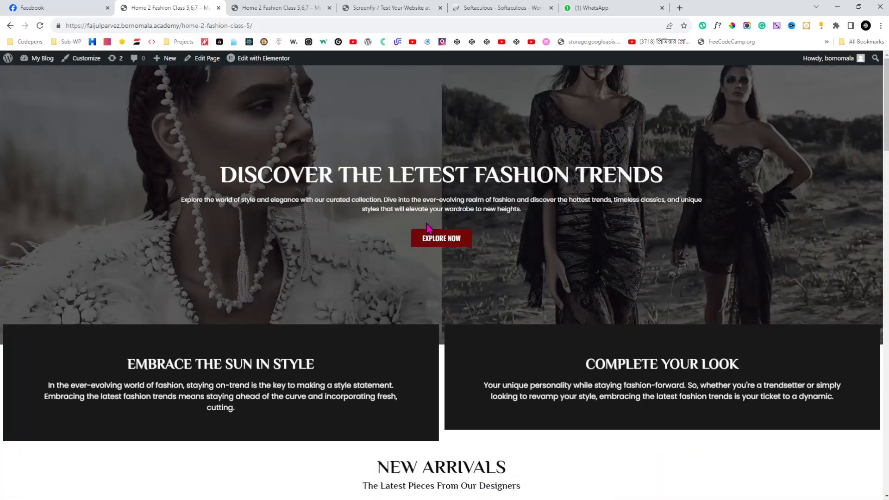
Open the home page in the Elementor editor at full width, and compare it with the page screenshot in the Facebook post
{"action": "mouse_move", "coordinate": [262, 61]}
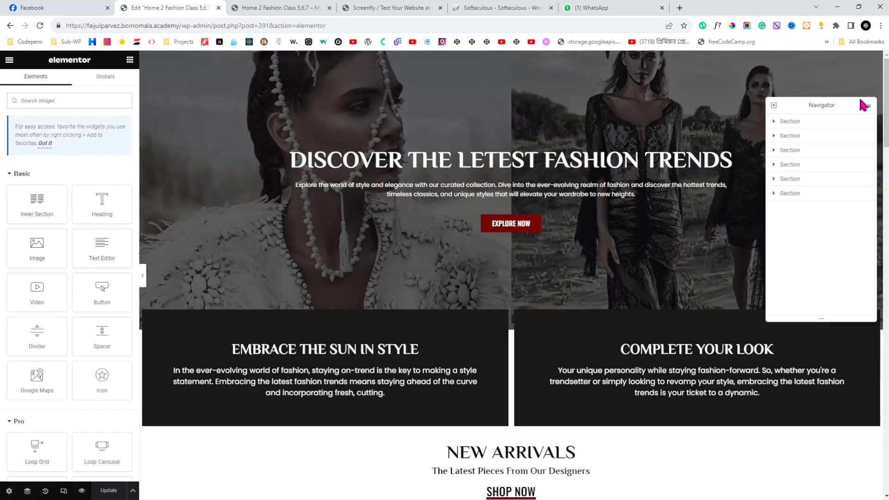
{"action": "left_click", "coordinate": [143, 278]}
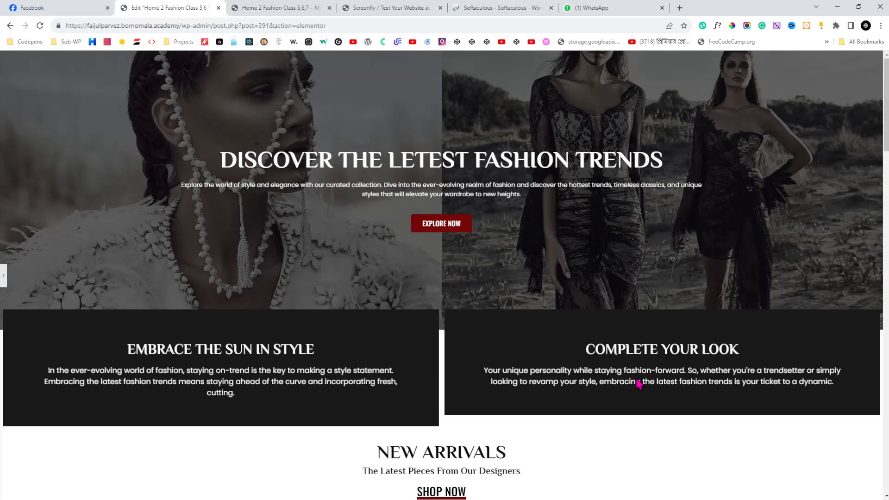
{"action": "left_click", "coordinate": [74, 7]}
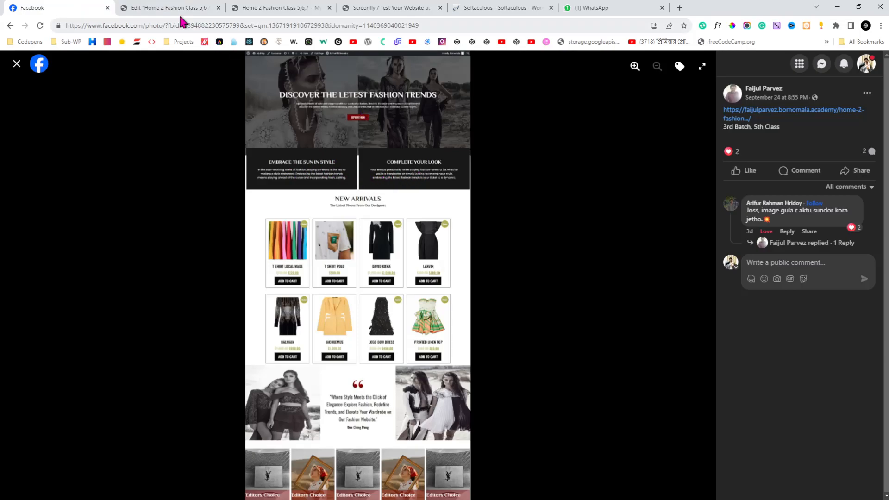
{"action": "left_click", "coordinate": [192, 7]}
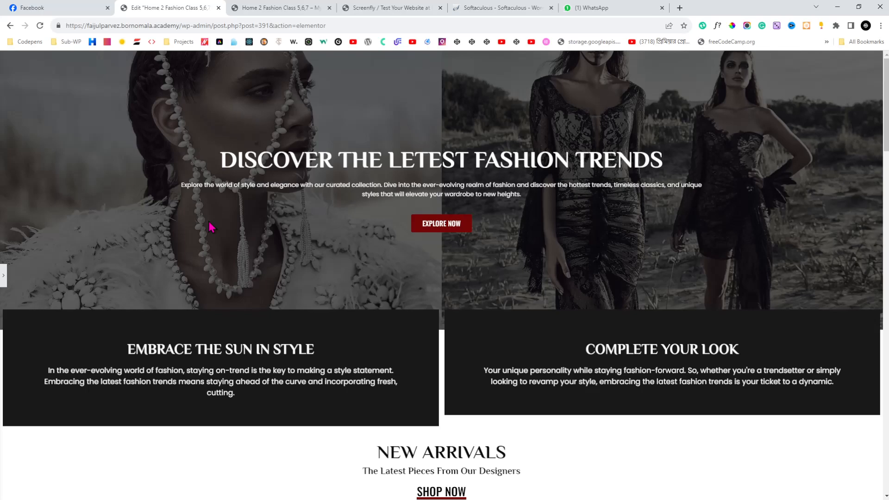
Copy the live fashion page's address without its query string and load it in Screenfly
{"action": "left_click", "coordinate": [267, 14]}
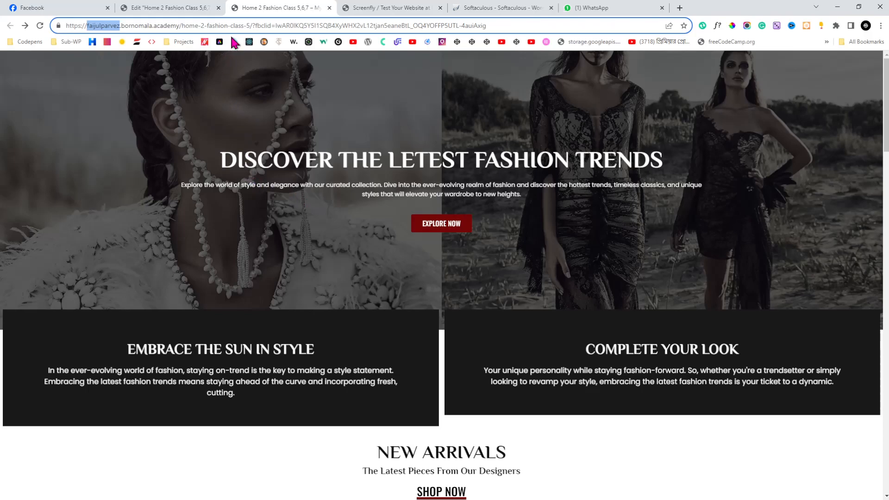
{"action": "left_click_drag", "start_coordinate": [254, 27], "coordinate": [66, 26]}
{"action": "key", "text": "ctrl+c"}
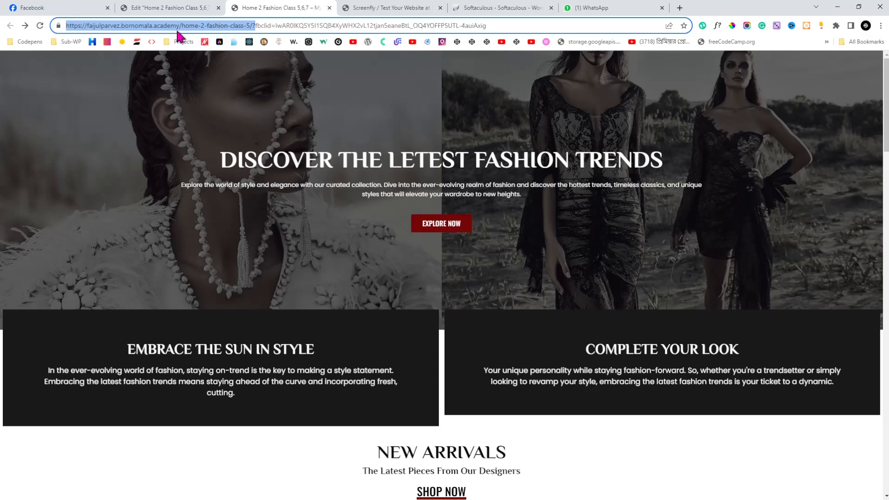
{"action": "left_click", "coordinate": [379, 12]}
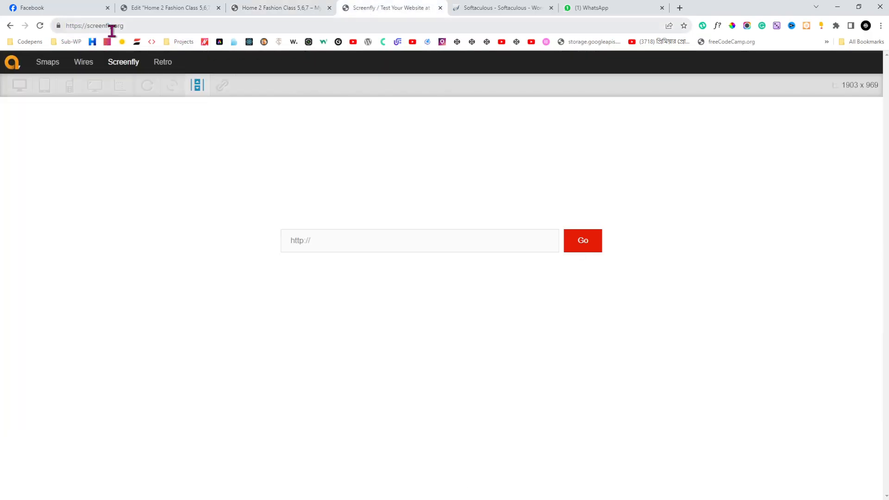
{"action": "left_click", "coordinate": [354, 240]}
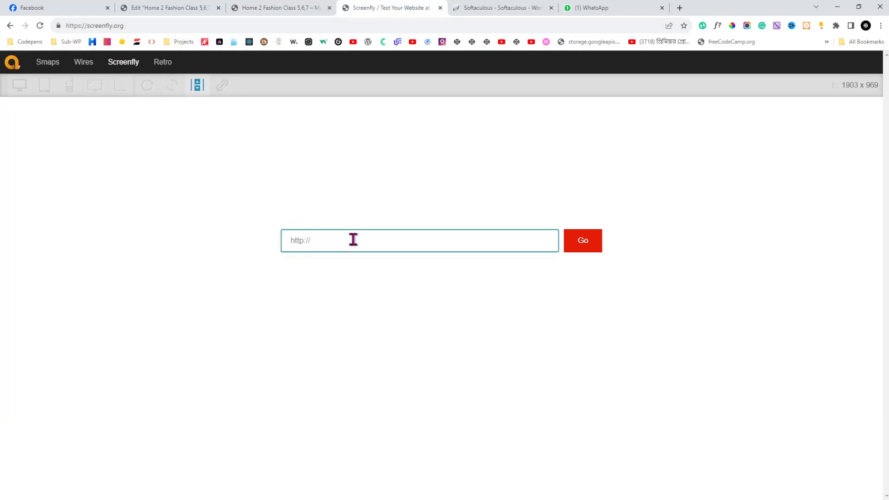
{"action": "key", "text": "ctrl+v"}
{"action": "key", "text": "BackSpace"}
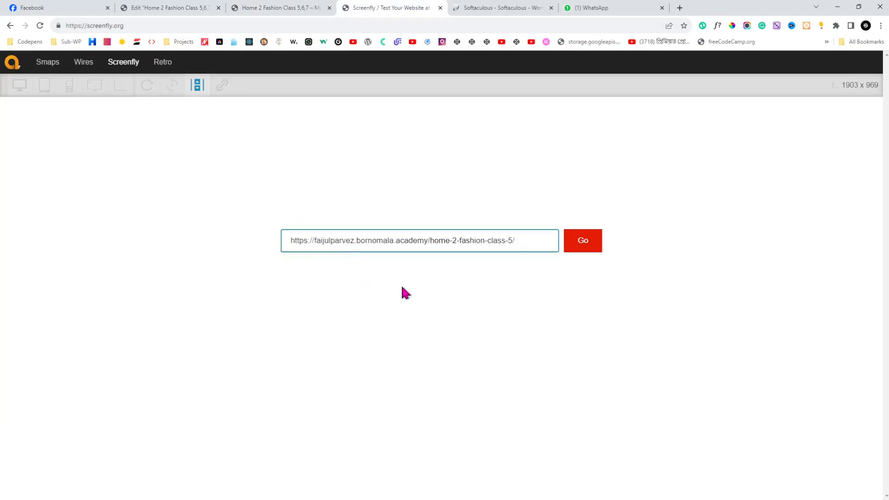
{"action": "left_click", "coordinate": [594, 247]}
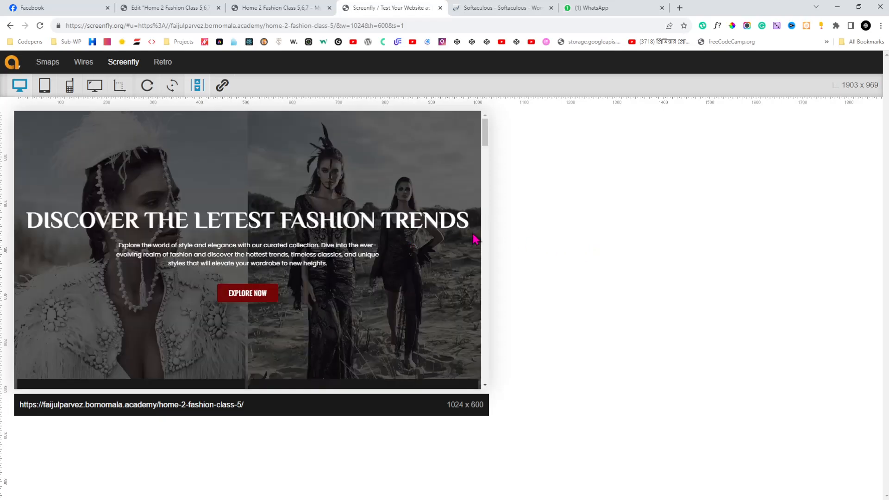
Examine the two text boxes below the hero at the 10" Netbook, 12" Netbook and 13" Notebook sizes
{"action": "scroll", "coordinate": [407, 238], "scroll_direction": "down", "scroll_amount": 1}
{"action": "scroll", "coordinate": [408, 237], "scroll_direction": "down", "scroll_amount": 3}
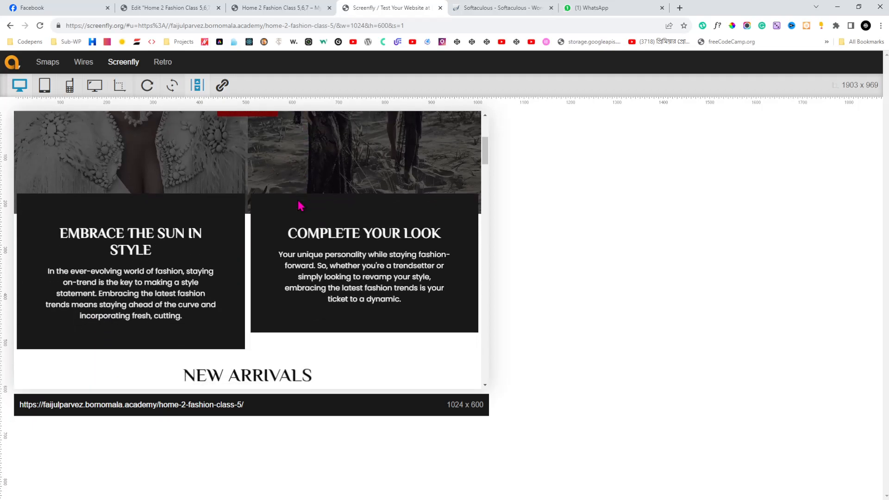
{"action": "left_click", "coordinate": [25, 88]}
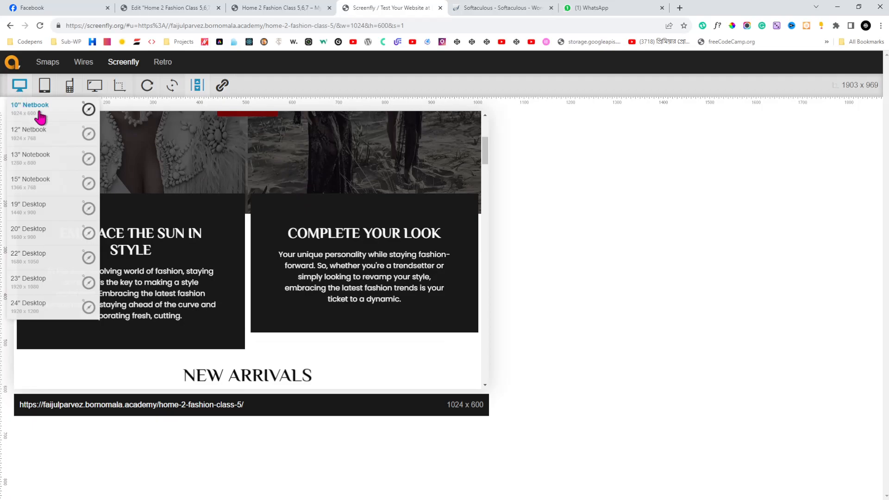
{"action": "left_click", "coordinate": [51, 136]}
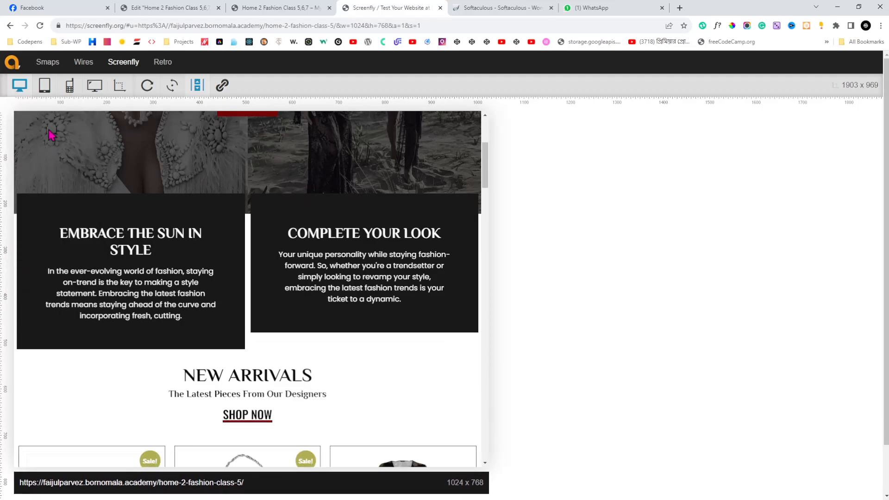
{"action": "left_click", "coordinate": [13, 93]}
{"action": "left_click", "coordinate": [42, 161]}
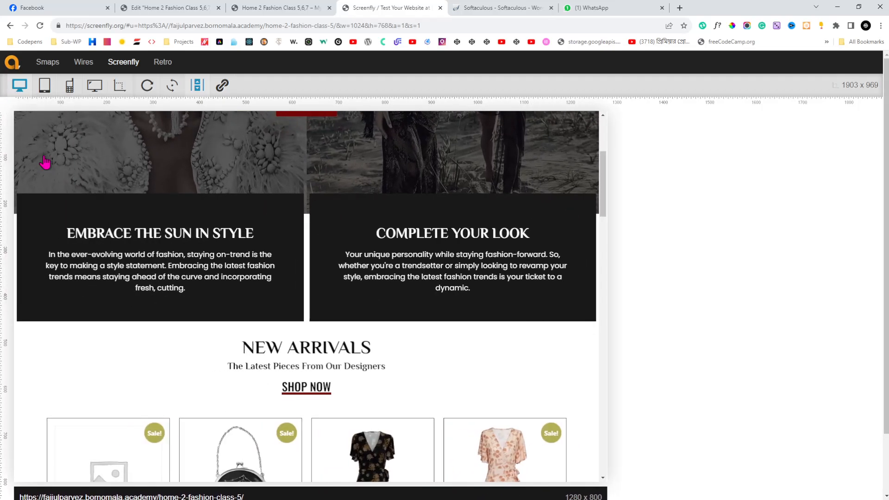
Preview the page at the 15" Notebook and 19" Desktop sizes
{"action": "left_click", "coordinate": [30, 92]}
{"action": "left_click", "coordinate": [55, 186]}
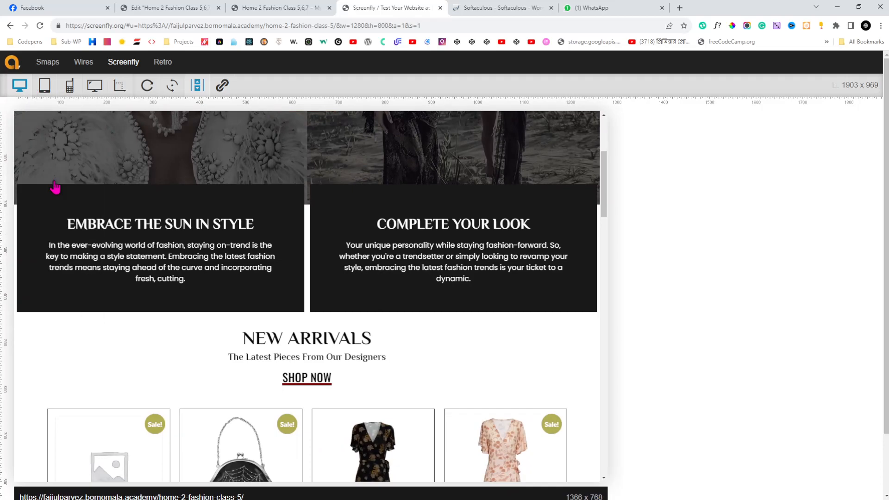
{"action": "left_click", "coordinate": [25, 95]}
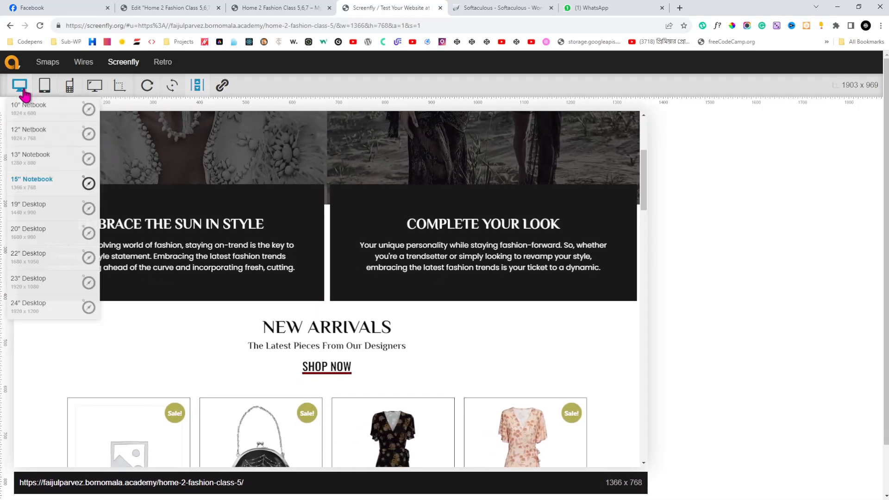
{"action": "left_click", "coordinate": [38, 211]}
Preview the page at the 23" Desktop size and examine its hero and the two text boxes
{"action": "left_click", "coordinate": [16, 85]}
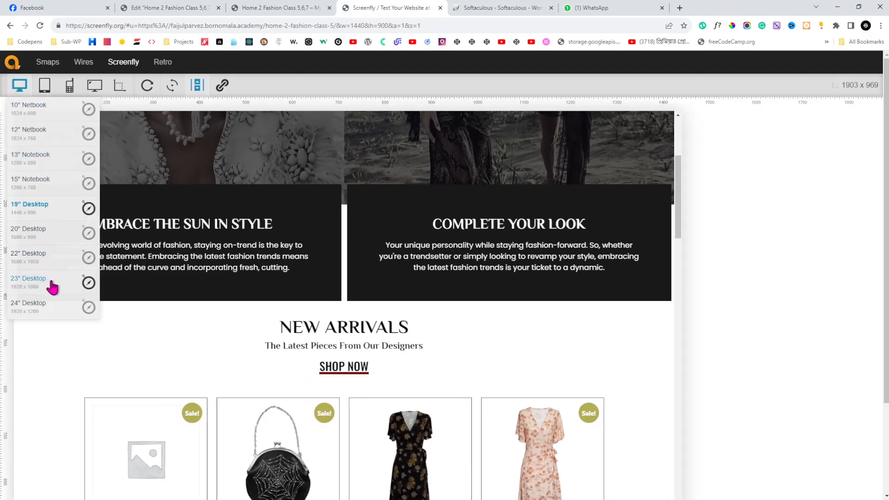
{"action": "left_click", "coordinate": [52, 286]}
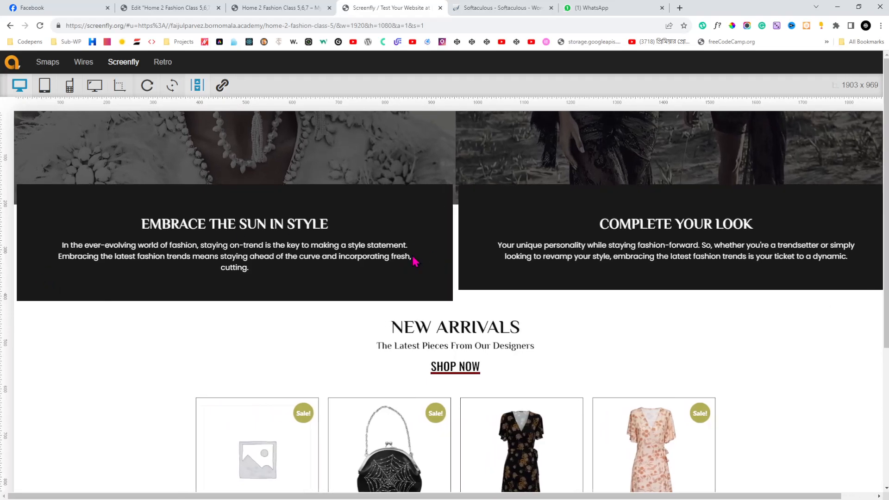
{"action": "scroll", "coordinate": [414, 262], "scroll_direction": "down", "scroll_amount": 1}
{"action": "scroll", "coordinate": [414, 262], "scroll_direction": "up", "scroll_amount": 3}
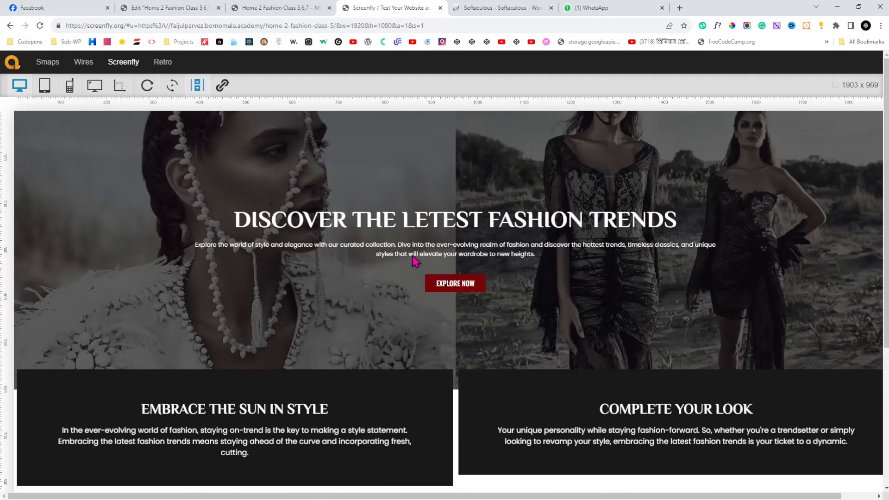
{"action": "scroll", "coordinate": [414, 262], "scroll_direction": "down", "scroll_amount": 2}
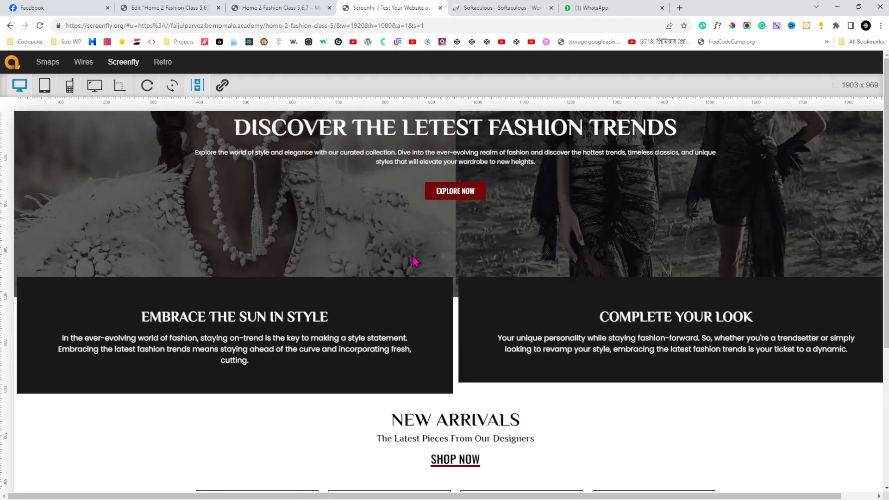
Preview the page at the 24" Desktop size and return to the 23" Desktop size
{"action": "left_click", "coordinate": [19, 86]}
{"action": "left_click", "coordinate": [40, 306]}
{"action": "left_click", "coordinate": [25, 87]}
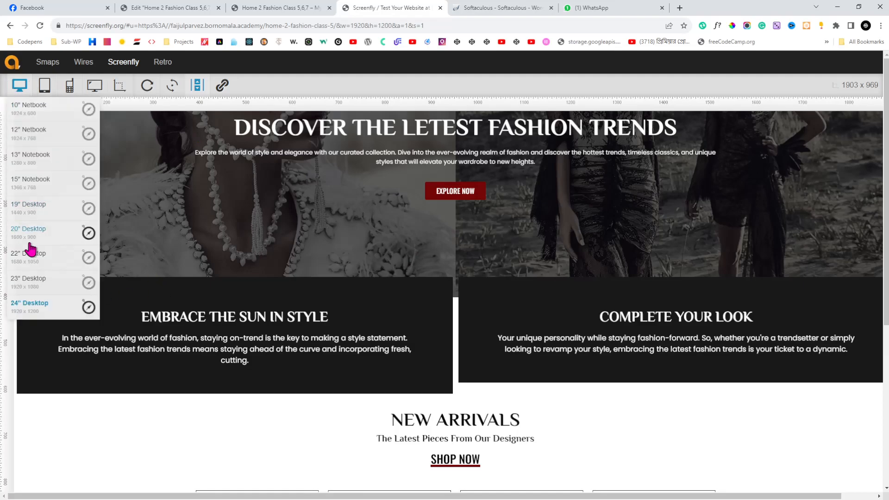
{"action": "left_click", "coordinate": [50, 288]}
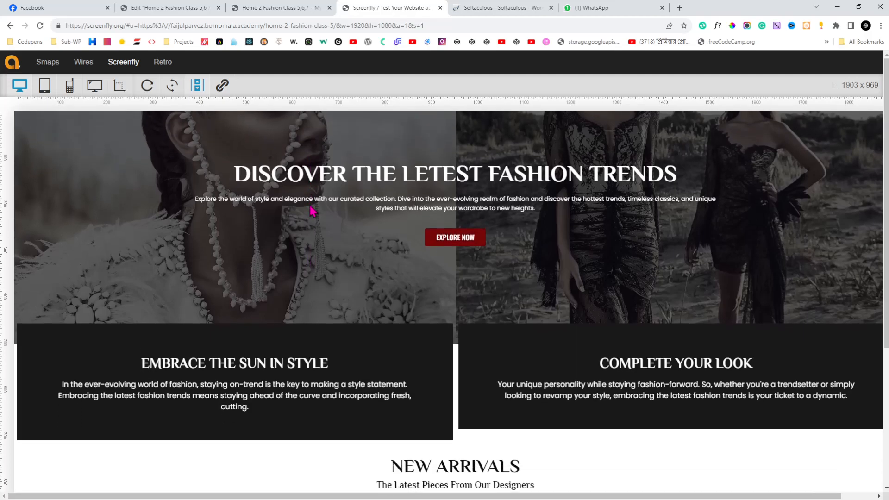
Return to the Elementor editor and copy the description of the "EMBRACE THE SUN IN STYLE" image box
{"action": "left_click", "coordinate": [185, 7]}
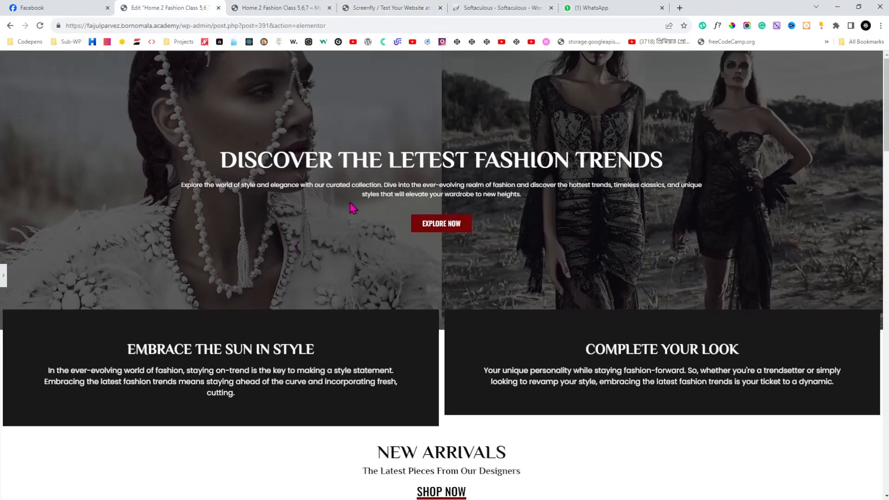
{"action": "left_click", "coordinate": [3, 277]}
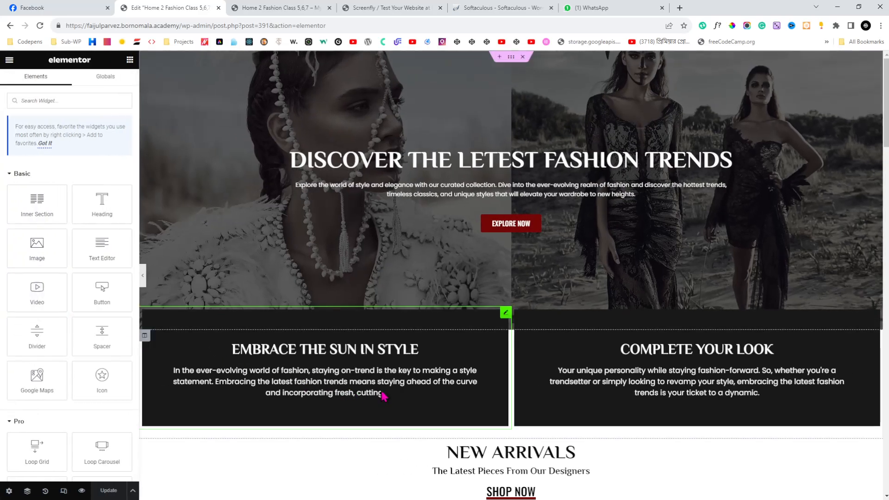
{"action": "left_click", "coordinate": [504, 320]}
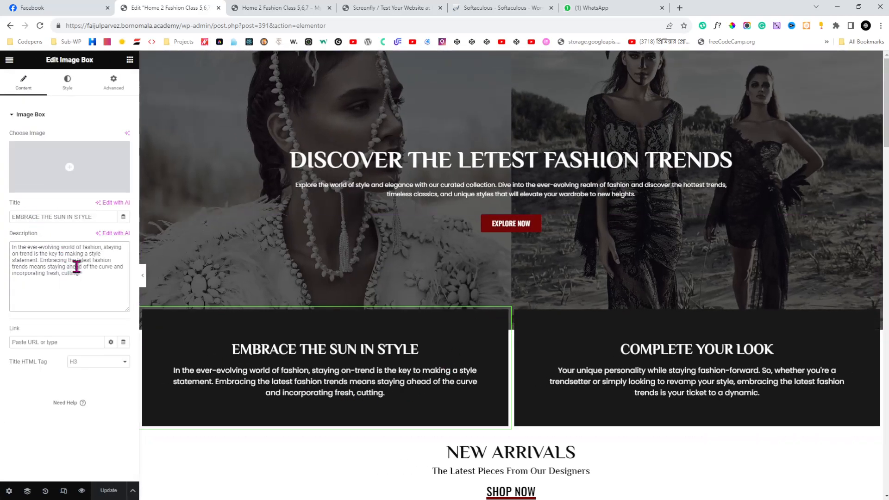
{"action": "triple_click", "coordinate": [74, 264]}
{"action": "key", "text": "ctrl+c"}
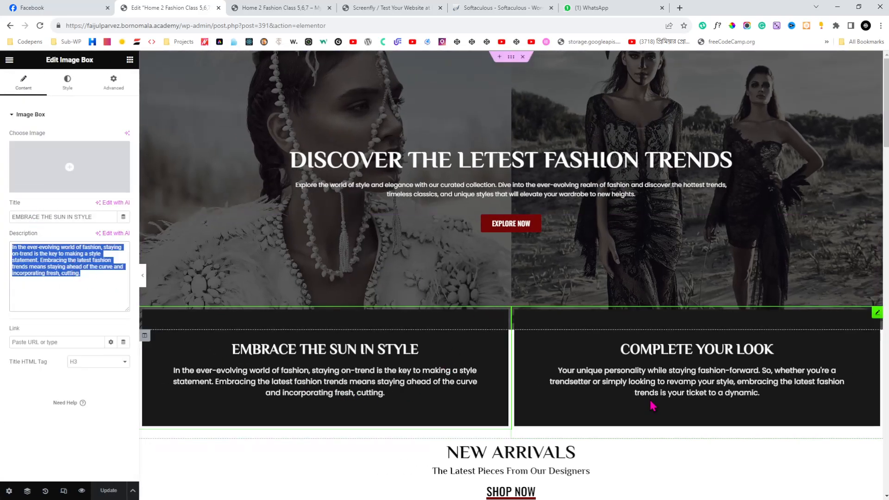
Replace the "COMPLETE YOUR LOOK" image box's description with the copied text, and check both boxes at full page width
{"action": "left_click", "coordinate": [878, 312]}
{"action": "left_click", "coordinate": [104, 277]}
{"action": "key", "text": "ctrl+a"}
{"action": "key", "text": "ctrl+v"}
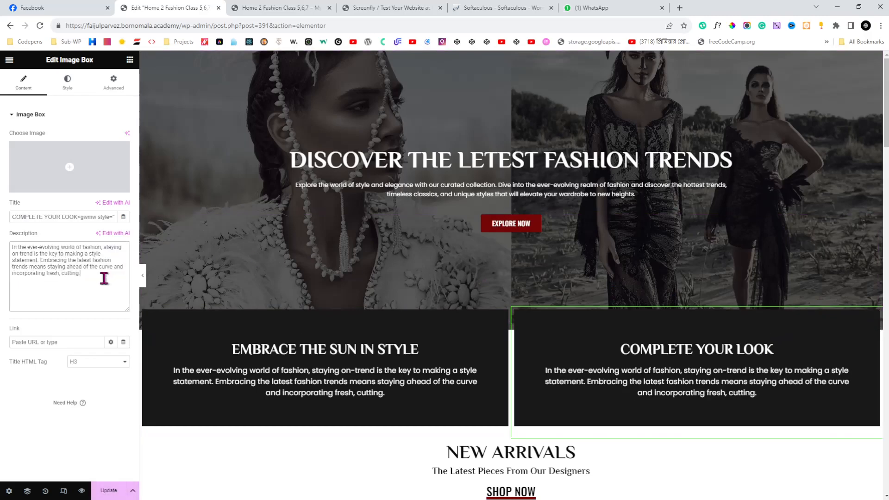
{"action": "left_click", "coordinate": [143, 280]}
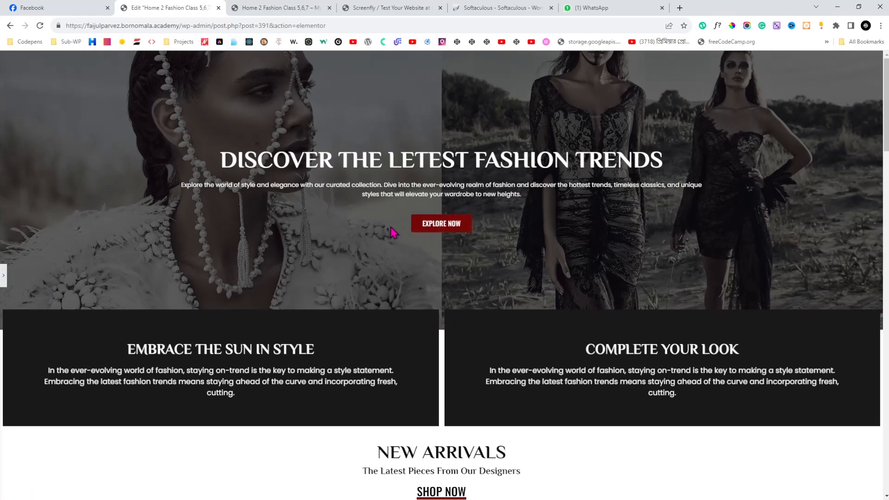
{"action": "left_click", "coordinate": [3, 276]}
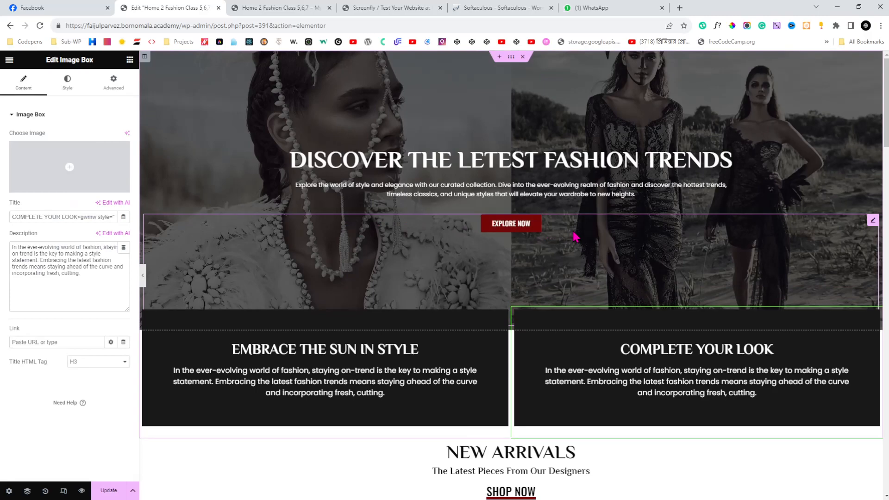
Set the typography size of the hero's "EXPLORE NOW" button to 25 px
{"action": "left_click", "coordinate": [873, 220]}
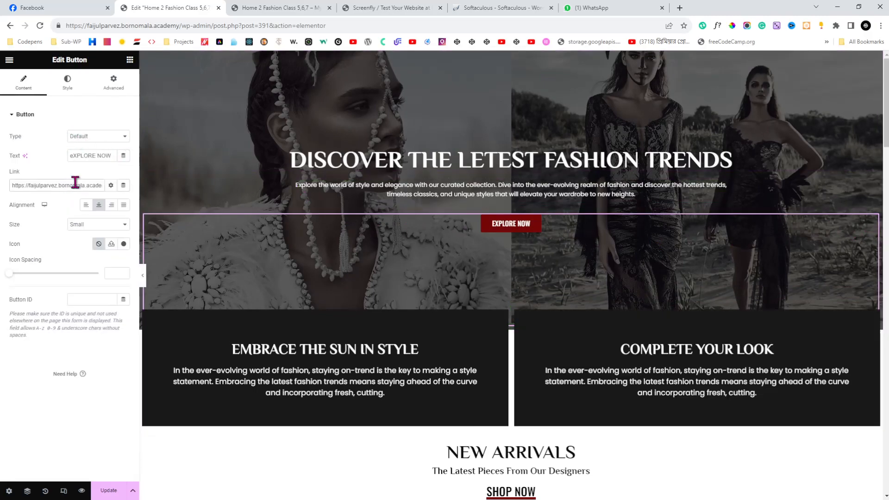
{"action": "key", "text": "End"}
{"action": "left_click", "coordinate": [66, 93]}
{"action": "left_click", "coordinate": [124, 136]}
{"action": "left_click", "coordinate": [110, 206]}
{"action": "type", "text": "25"}
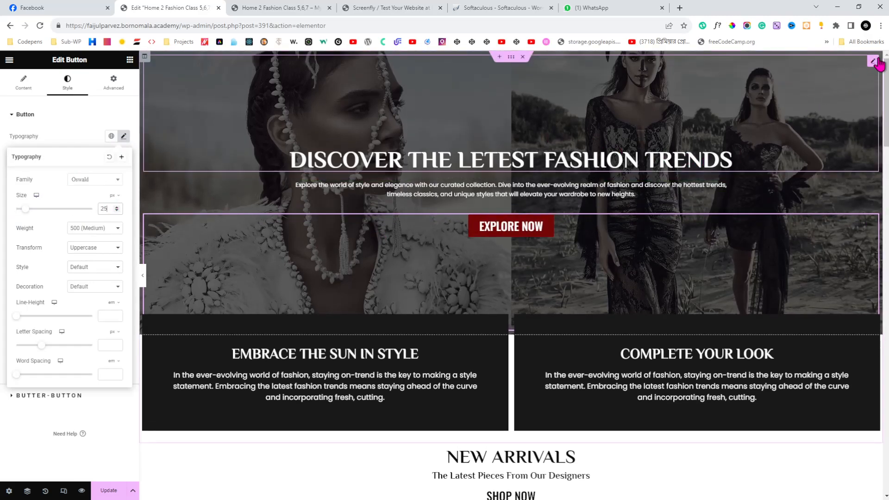
Remove the stray markup from the hero heading's title and correct it to "Discover The Latest Fashion Trends!"
{"action": "left_click", "coordinate": [873, 61]}
{"action": "left_click", "coordinate": [68, 85]}
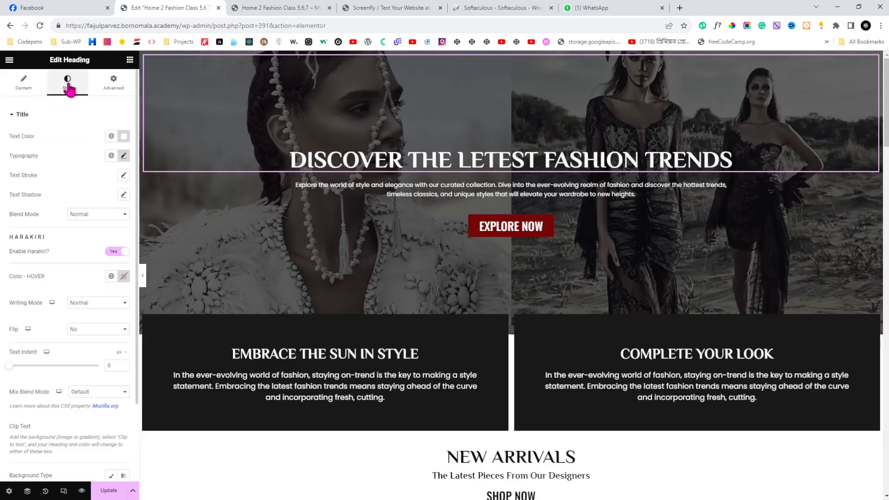
{"action": "left_click", "coordinate": [19, 83]}
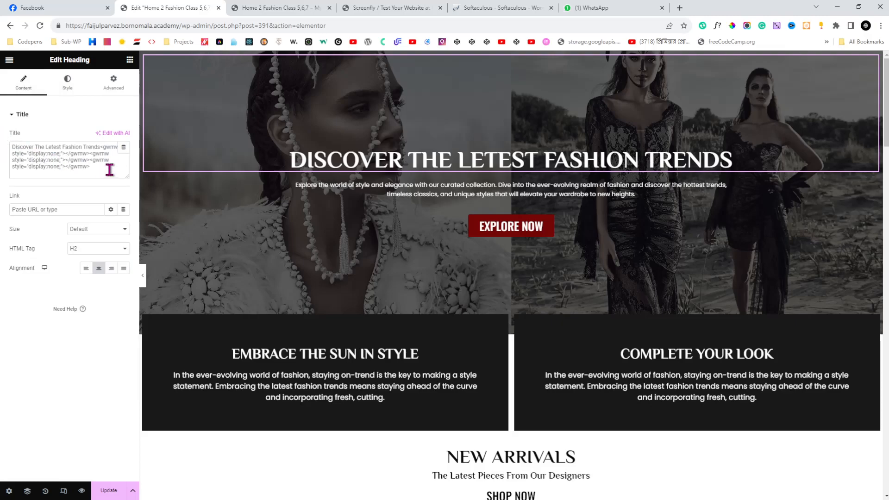
{"action": "left_click_drag", "start_coordinate": [103, 167], "coordinate": [9, 160]}
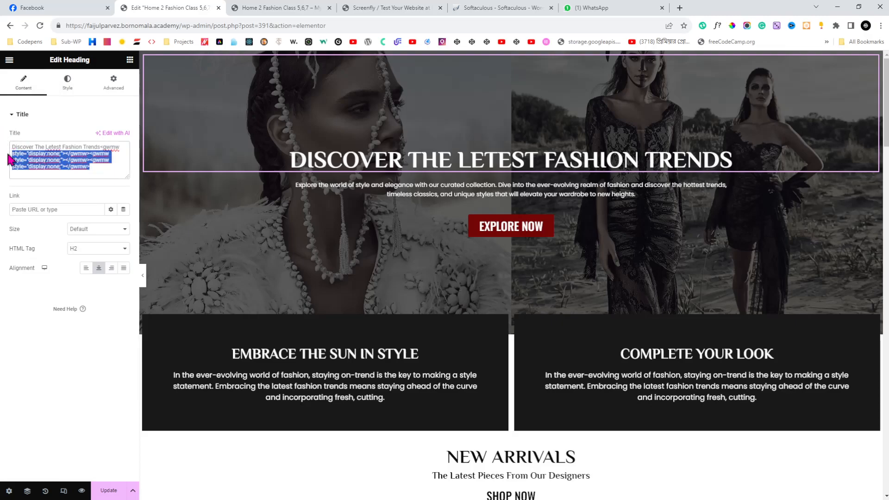
{"action": "key", "text": "BackSpace"}
{"action": "key", "text": "BackSpace"}
{"action": "key", "text": "BackSpace"}
{"action": "left_click", "coordinate": [51, 147]}
{"action": "key", "text": "BackSpace"}
{"action": "type", "text": "a"}
{"action": "left_click", "coordinate": [112, 148]}
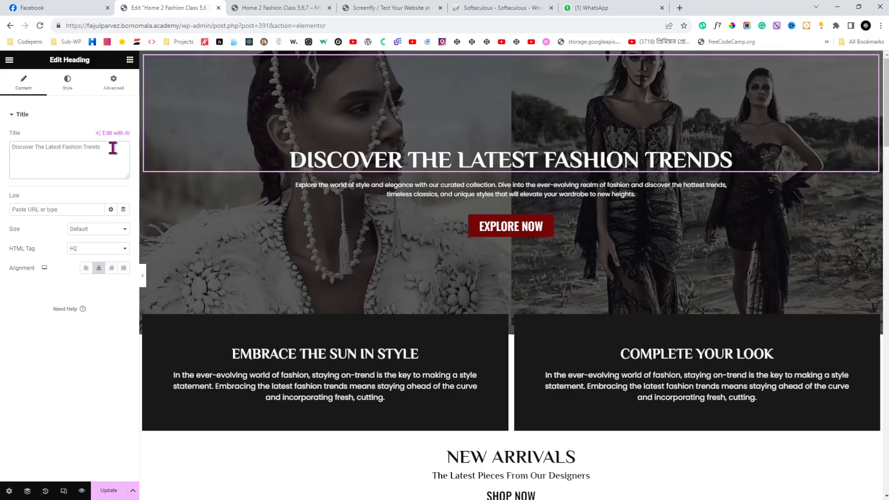
{"action": "type", "text": "!"}
Set the hero heading's typography size to 60 px and check it at full page width
{"action": "left_click", "coordinate": [67, 82]}
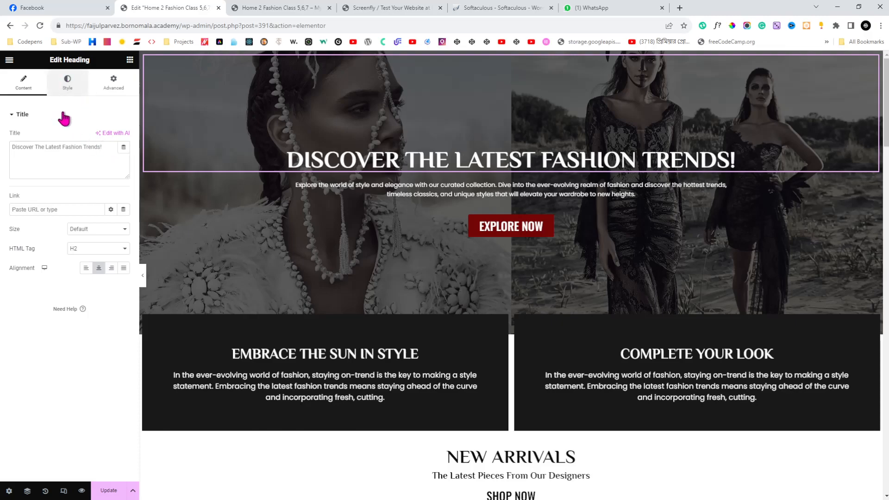
{"action": "left_click", "coordinate": [124, 155]}
{"action": "left_click_drag", "start_coordinate": [35, 228], "coordinate": [41, 234]}
{"action": "left_click", "coordinate": [117, 230]}
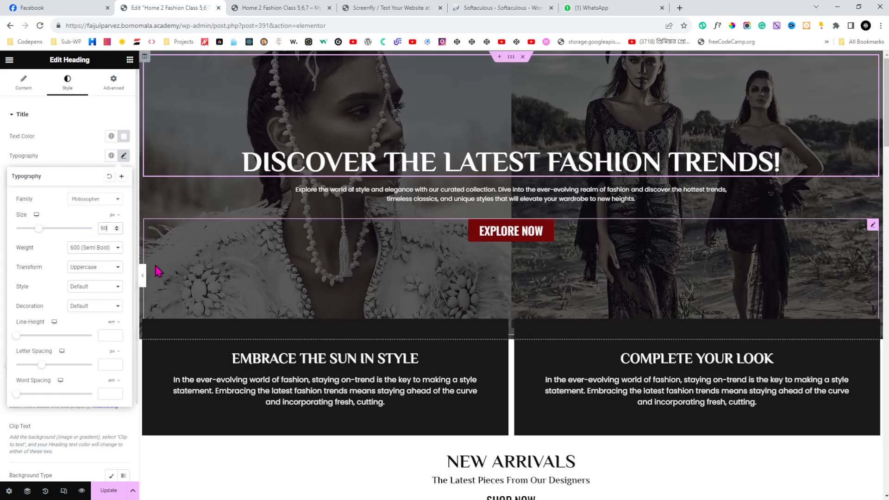
{"action": "left_click", "coordinate": [144, 276]}
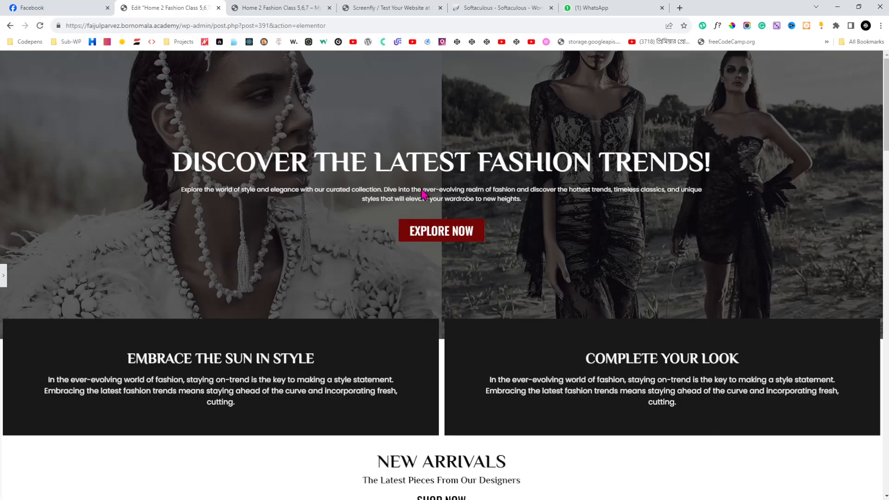
Set the typography size of the hero's description text to 16 px and check it at full page width
{"action": "left_click", "coordinate": [3, 276]}
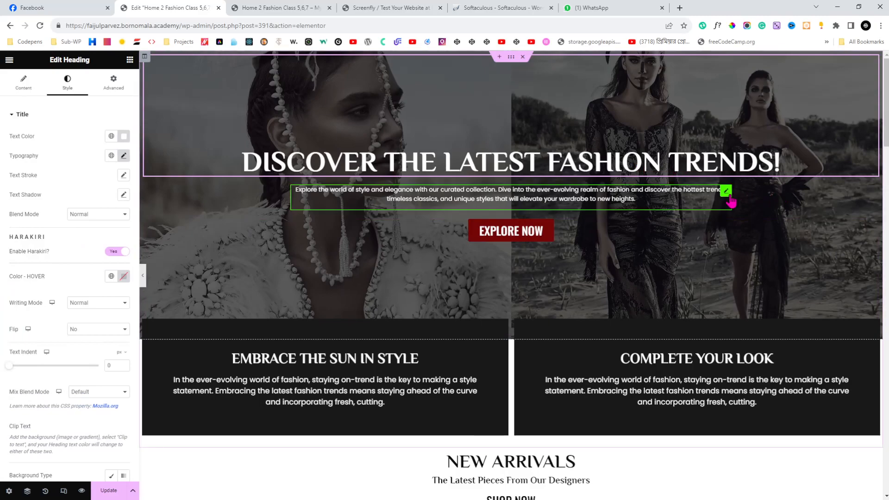
{"action": "left_click", "coordinate": [727, 193]}
{"action": "left_click", "coordinate": [67, 82]}
{"action": "left_click", "coordinate": [124, 175]}
{"action": "left_click", "coordinate": [117, 247]}
{"action": "left_click", "coordinate": [117, 246]}
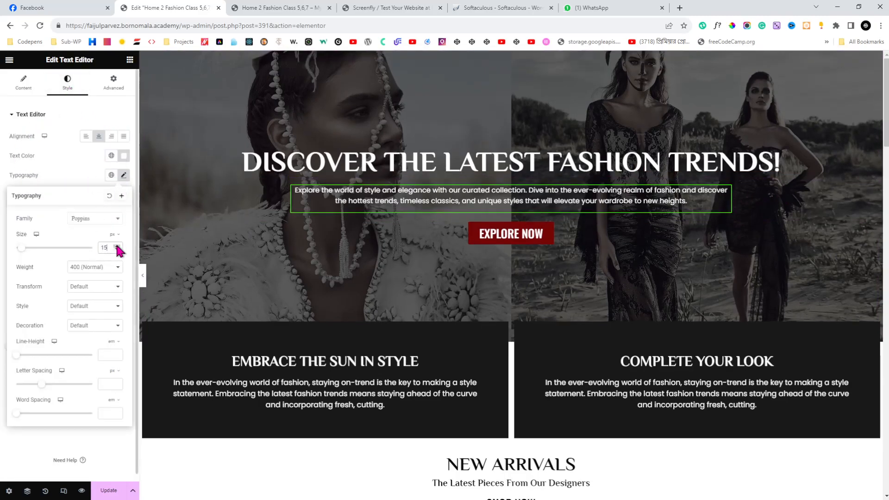
{"action": "left_click", "coordinate": [117, 246]}
{"action": "left_click", "coordinate": [142, 276]}
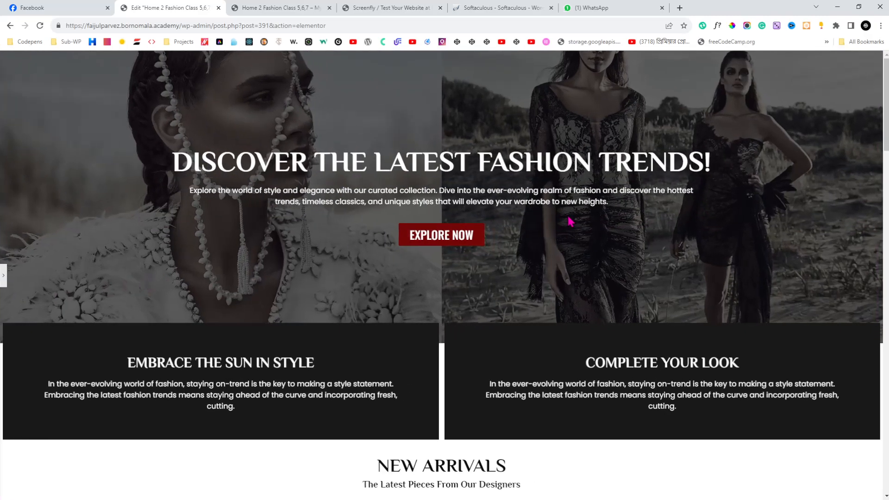
Try an 18 px typography size on the hero's description text and check how it wraps at full page width
{"action": "left_click", "coordinate": [4, 276]}
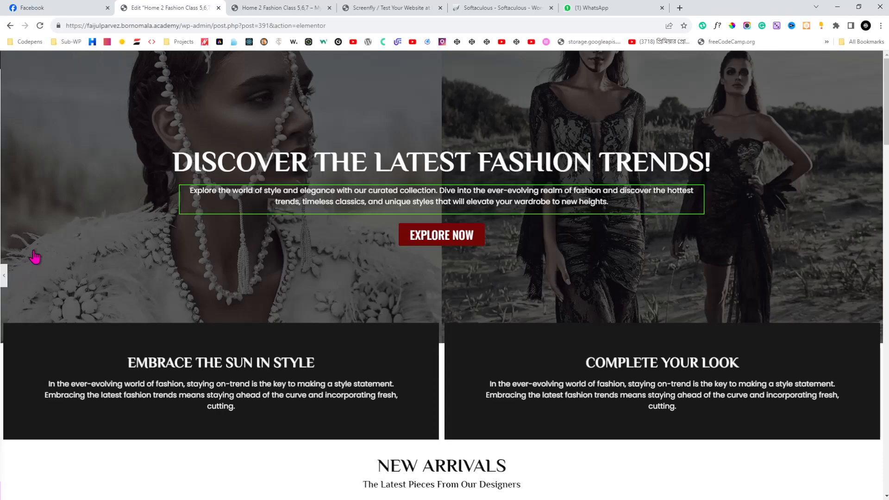
{"action": "left_click", "coordinate": [123, 175]}
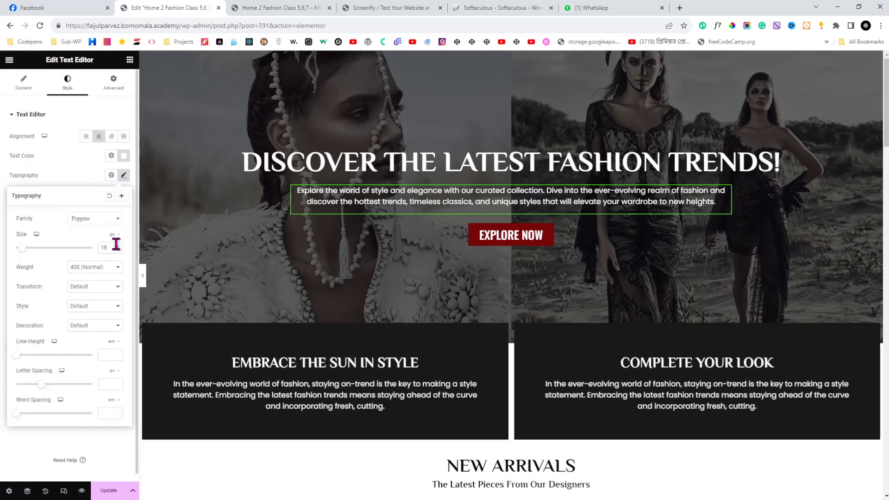
{"action": "left_click", "coordinate": [117, 245]}
{"action": "left_click", "coordinate": [116, 246]}
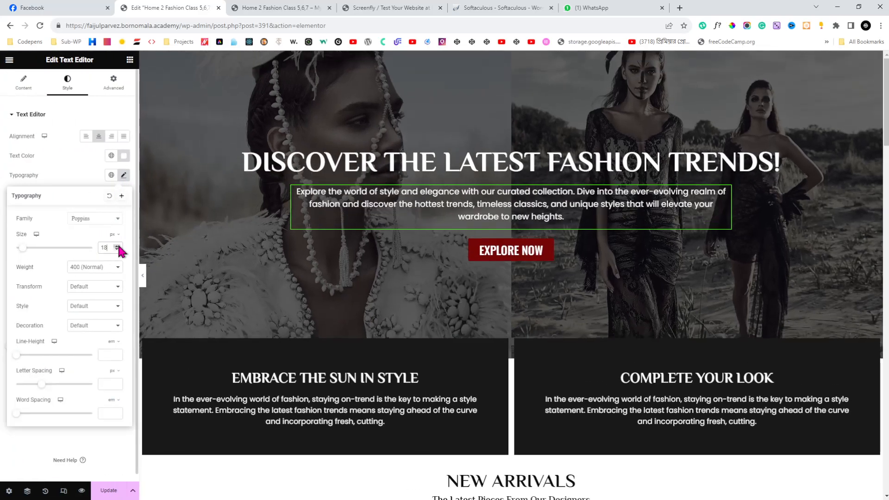
{"action": "left_click", "coordinate": [142, 276]}
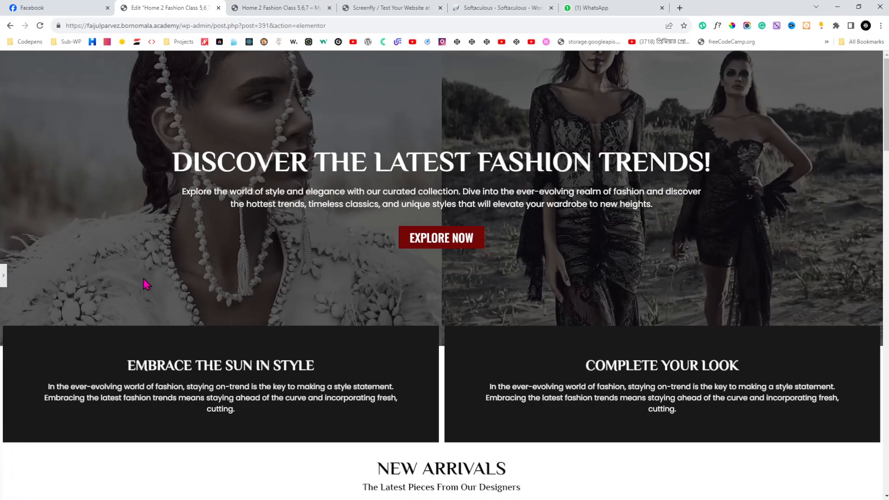
Return the hero description's typography size to 16 px and check the hero at full page width
{"action": "left_click", "coordinate": [4, 276]}
{"action": "left_click", "coordinate": [123, 176]}
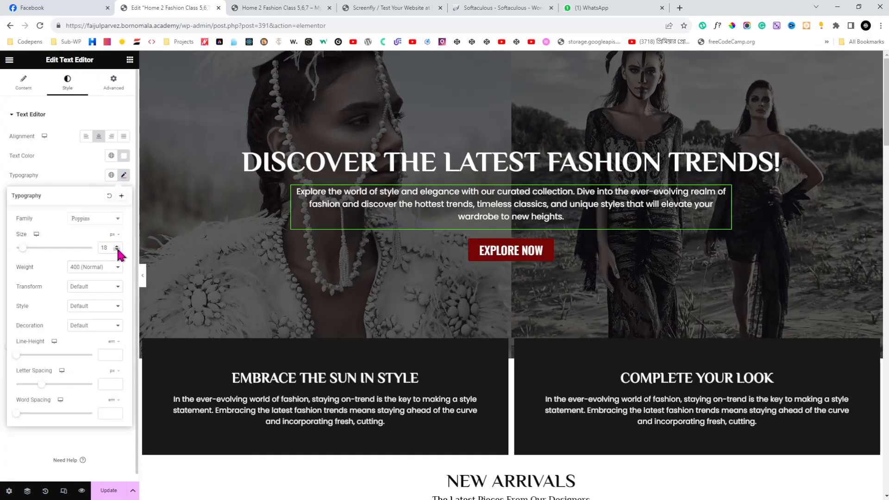
{"action": "left_click", "coordinate": [117, 250]}
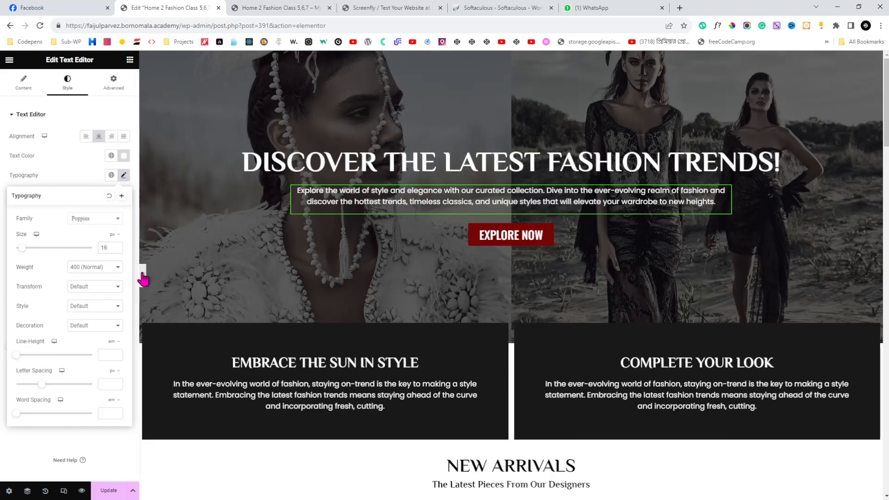
{"action": "left_click", "coordinate": [142, 275]}
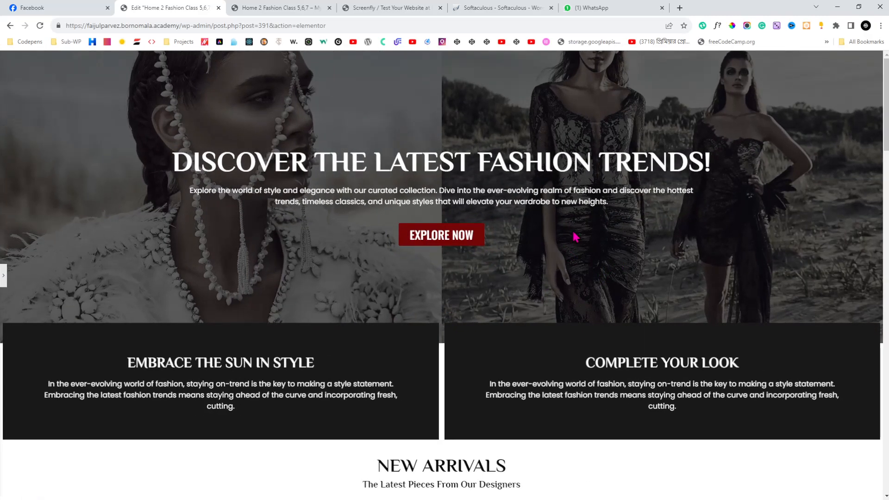
Set the "NEW ARRIVALS" section's top and bottom margins to 80 px and check the spacing at full page width
{"action": "scroll", "coordinate": [574, 237], "scroll_direction": "down", "scroll_amount": 5}
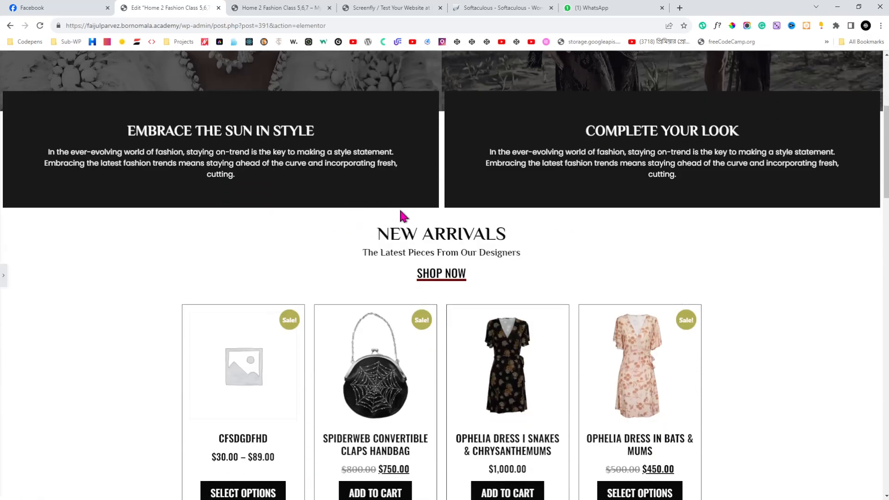
{"action": "left_click", "coordinate": [3, 278]}
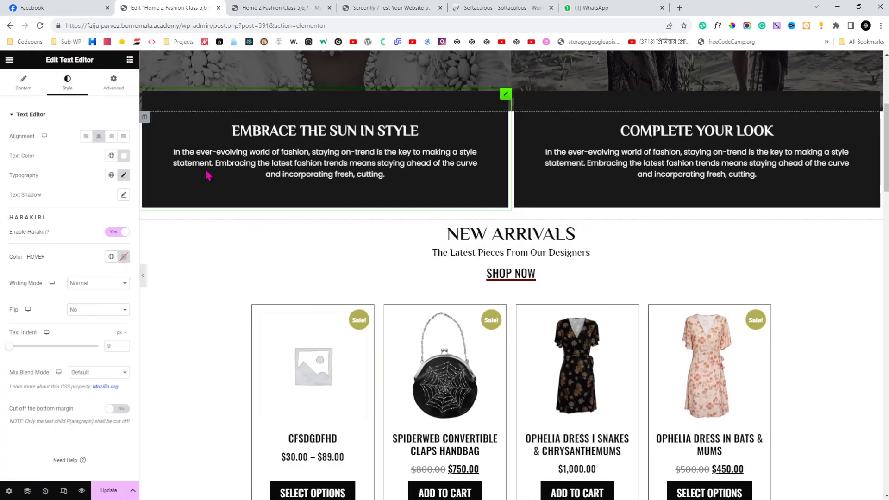
{"action": "left_click", "coordinate": [114, 87]}
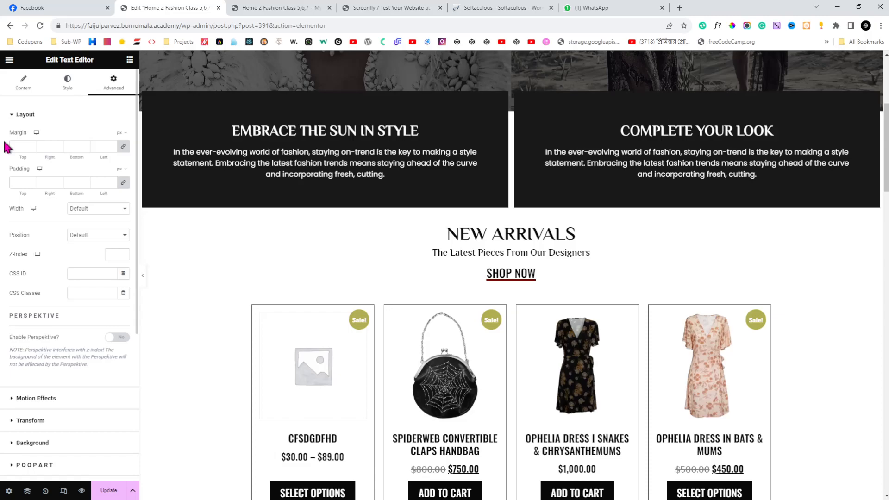
{"action": "left_click", "coordinate": [463, 217]}
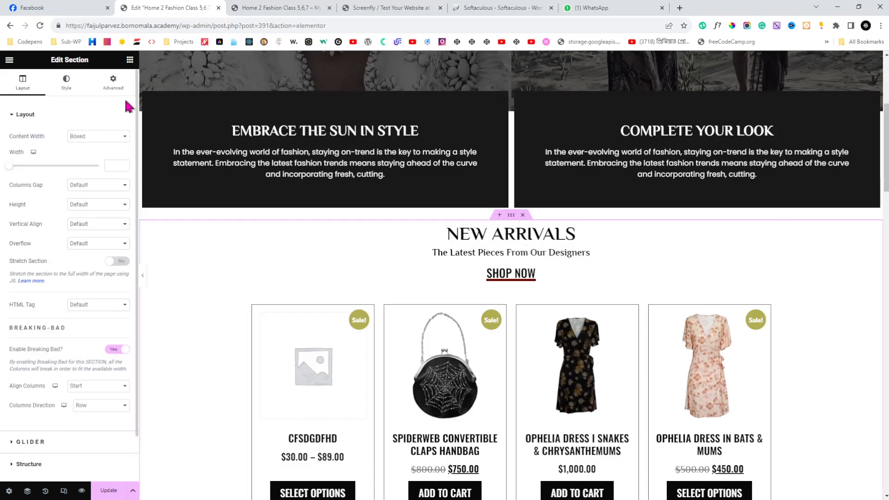
{"action": "left_click", "coordinate": [113, 84]}
{"action": "left_click", "coordinate": [17, 142]}
{"action": "type", "text": "80"}
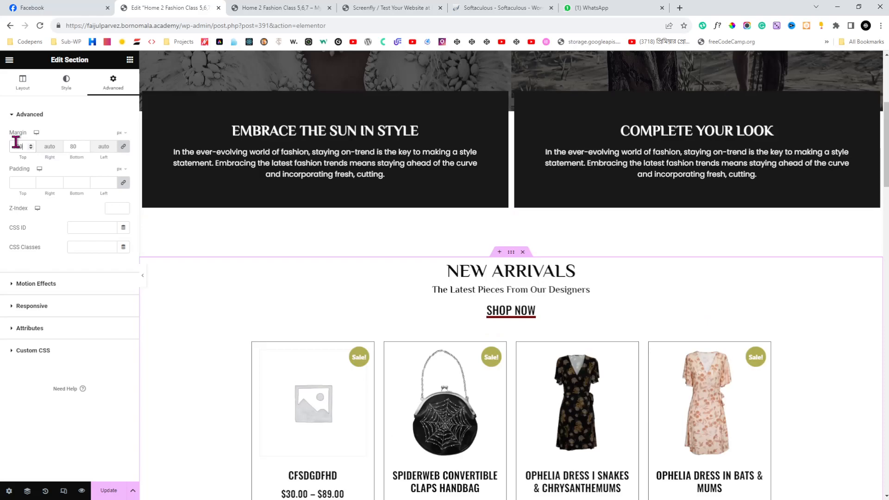
{"action": "left_click", "coordinate": [142, 275]}
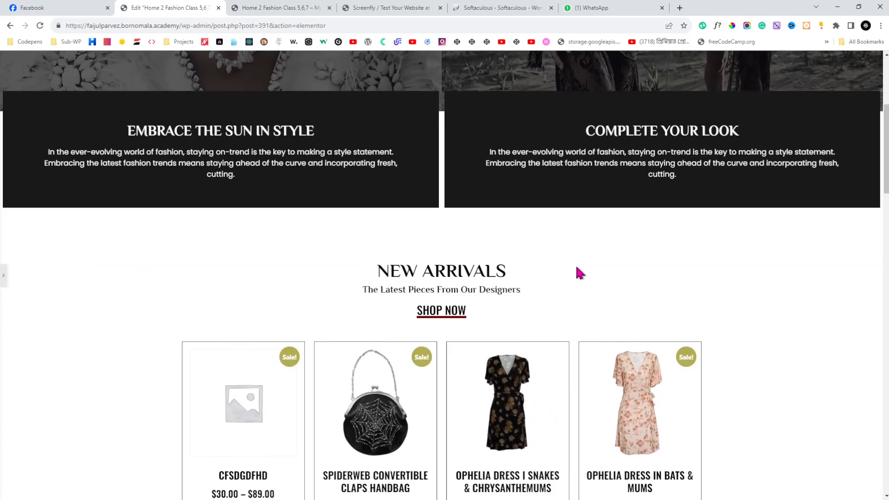
Examine the product grid in the editor and compare its price colors with the published page
{"action": "scroll", "coordinate": [579, 274], "scroll_direction": "down", "scroll_amount": 1}
{"action": "scroll", "coordinate": [579, 273], "scroll_direction": "down", "scroll_amount": 2}
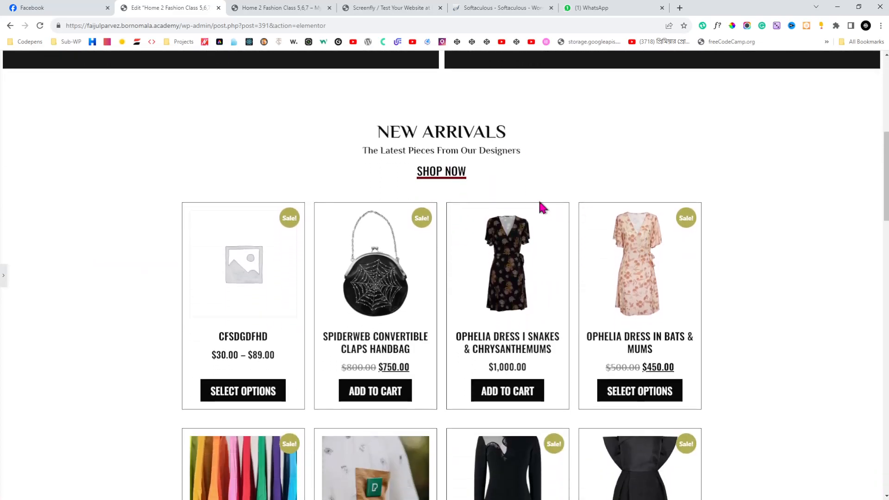
{"action": "scroll", "coordinate": [540, 203], "scroll_direction": "down", "scroll_amount": 2}
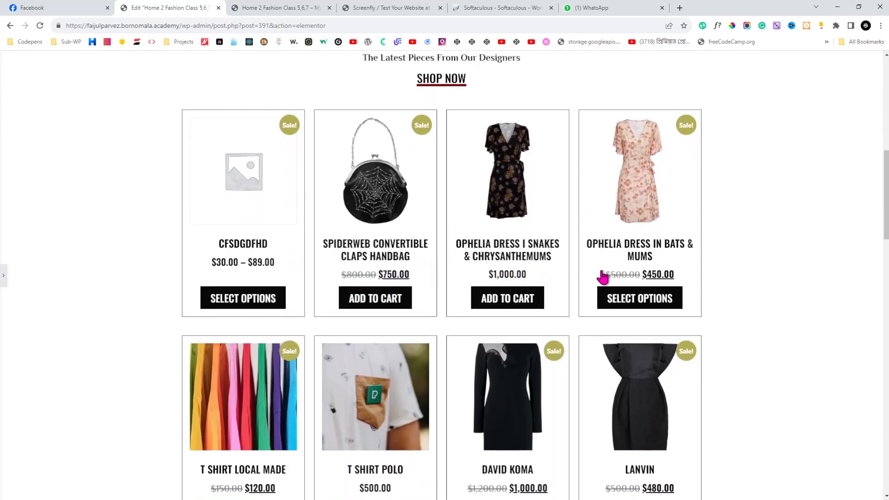
{"action": "left_click", "coordinate": [259, 8]}
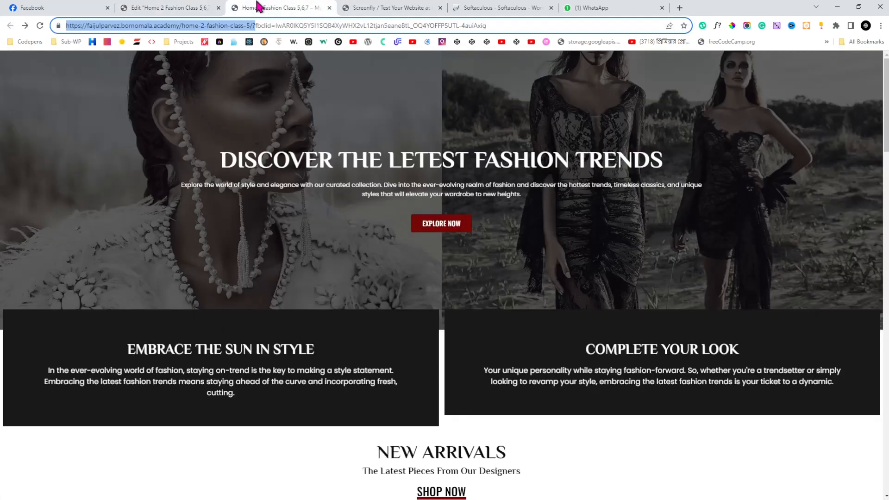
{"action": "scroll", "coordinate": [375, 185], "scroll_direction": "down", "scroll_amount": 10}
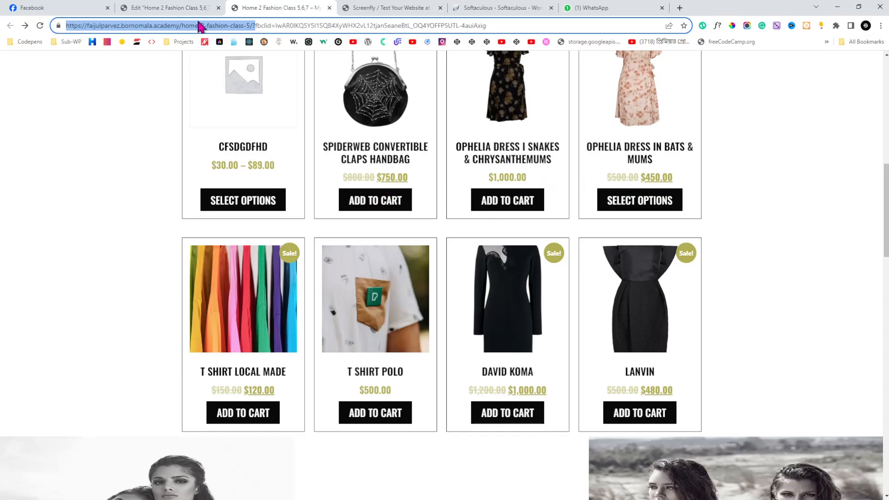
{"action": "left_click", "coordinate": [169, 11]}
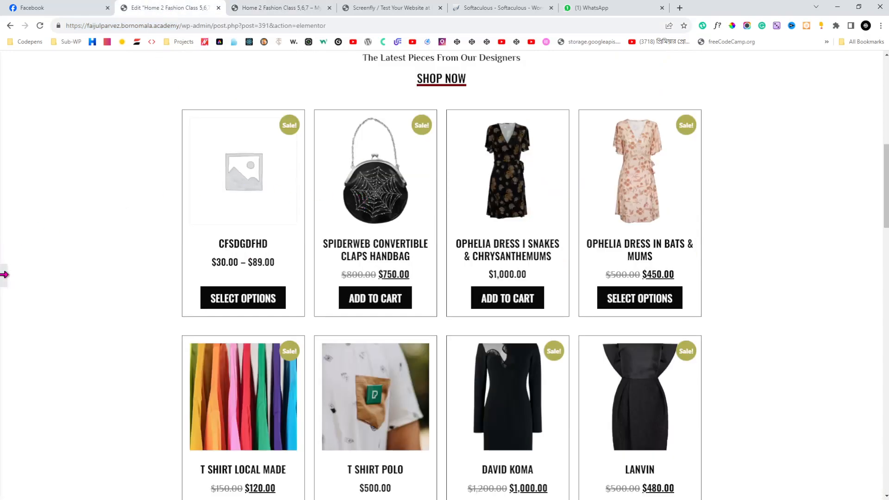
Replace the global price color of the Products widget with a custom black and update the page
{"action": "left_click", "coordinate": [3, 275]}
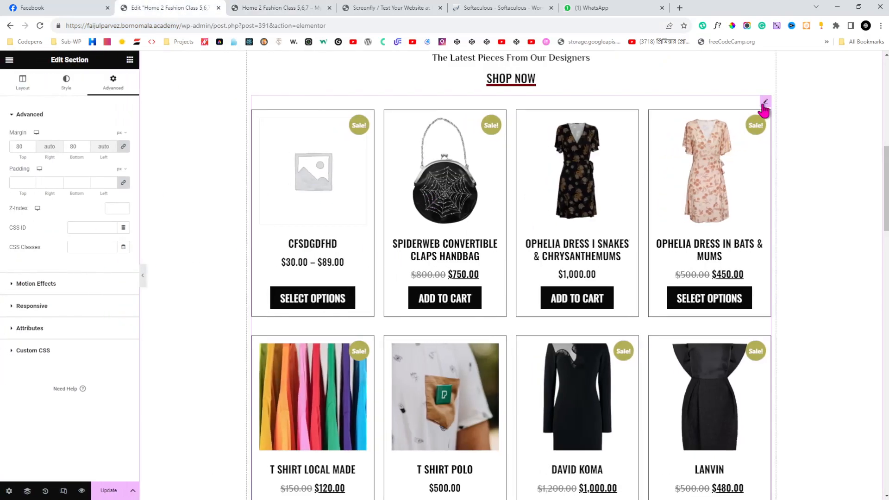
{"action": "left_click", "coordinate": [765, 101]}
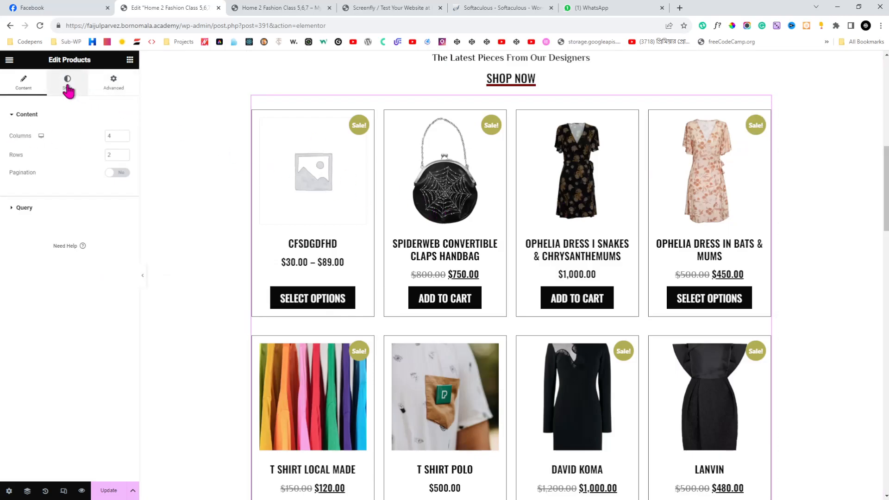
{"action": "left_click", "coordinate": [68, 89]}
{"action": "scroll", "coordinate": [3, 272], "scroll_direction": "down", "scroll_amount": 4}
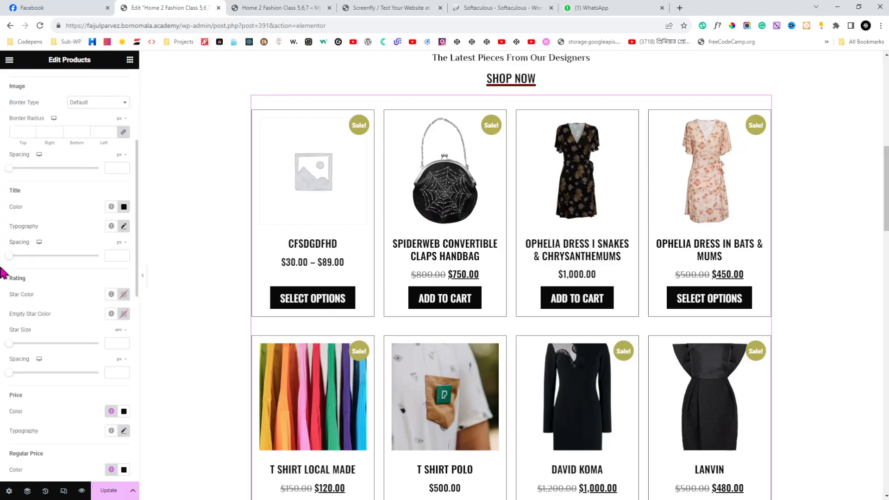
{"action": "scroll", "coordinate": [4, 272], "scroll_direction": "down", "scroll_amount": 2}
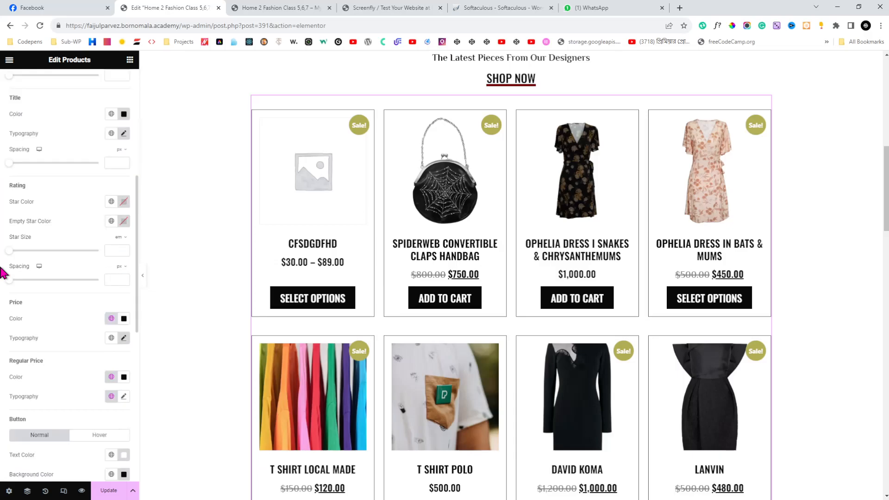
{"action": "left_click", "coordinate": [123, 319]}
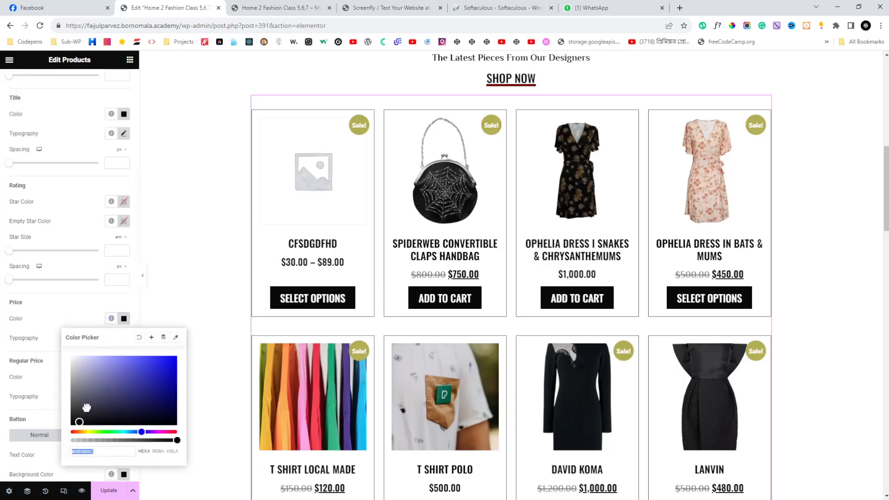
{"action": "left_click", "coordinate": [43, 346]}
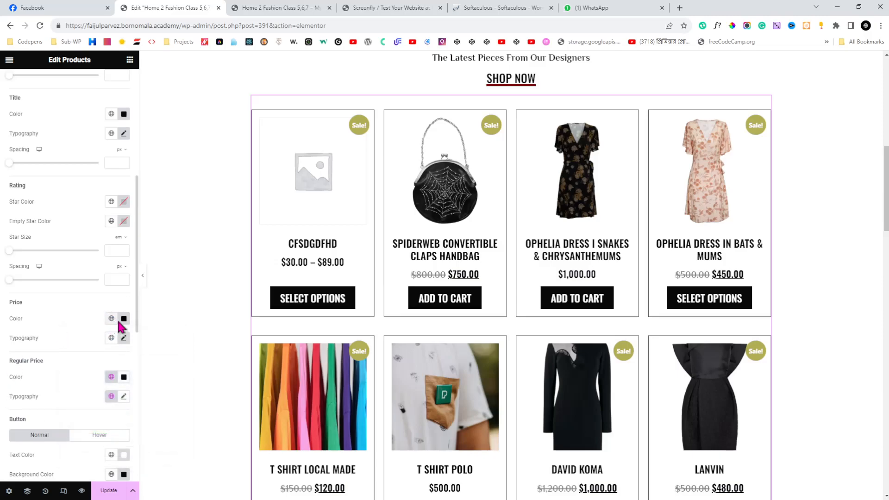
{"action": "left_click", "coordinate": [108, 491]}
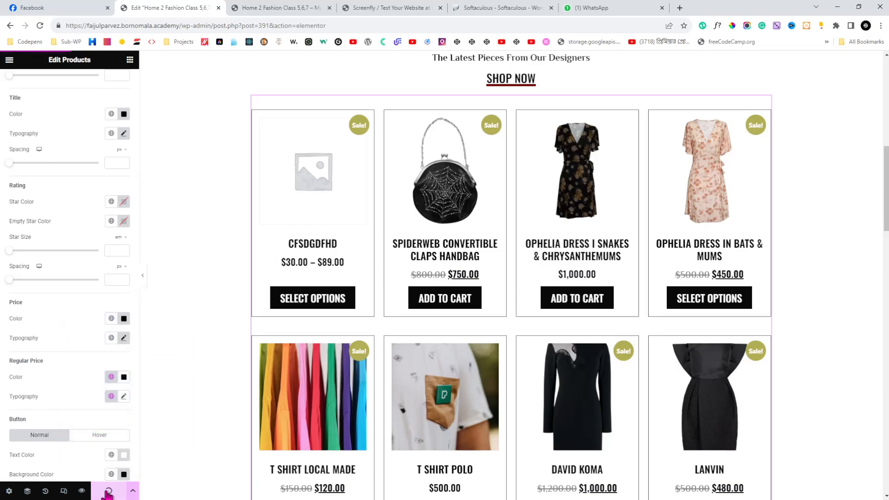
Reload the published page and examine the product grid's price colors and the spacing from "NEW ARRIVALS" down to the quote section
{"action": "left_click", "coordinate": [282, 8]}
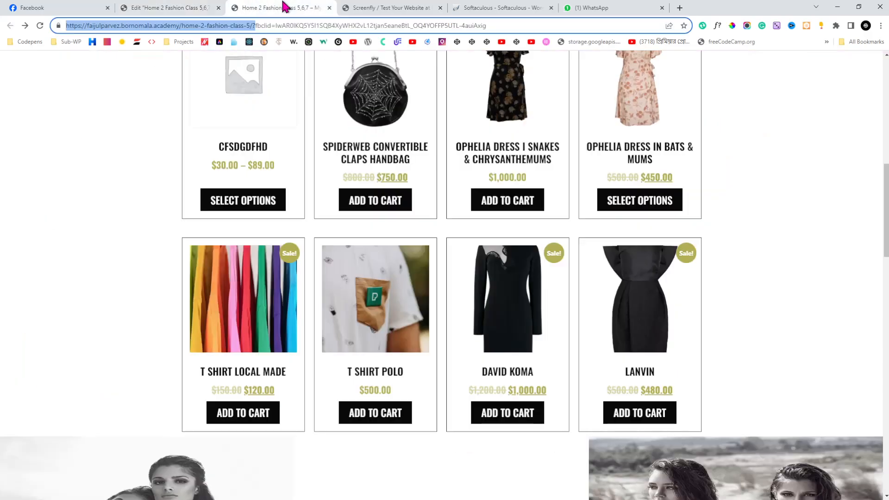
{"action": "left_click", "coordinate": [40, 28]}
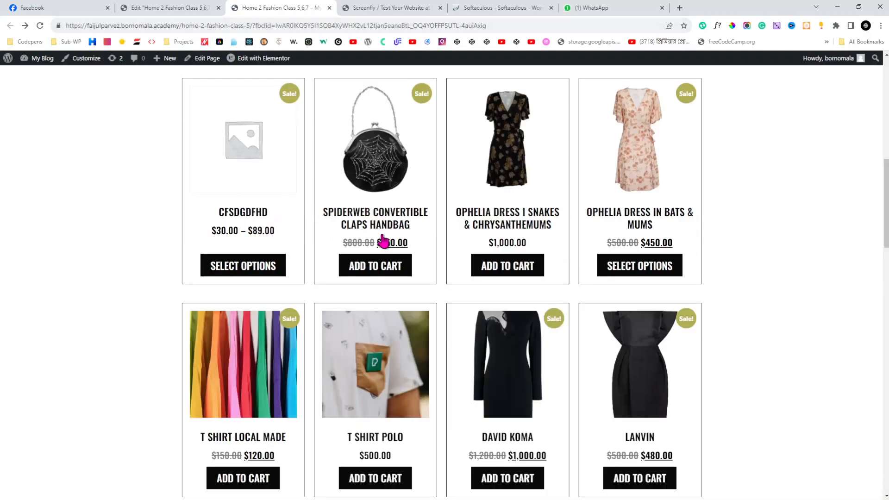
{"action": "scroll", "coordinate": [646, 248], "scroll_direction": "down", "scroll_amount": 2}
{"action": "scroll", "coordinate": [646, 248], "scroll_direction": "down", "scroll_amount": 2}
{"action": "scroll", "coordinate": [647, 248], "scroll_direction": "up", "scroll_amount": 12}
{"action": "scroll", "coordinate": [646, 248], "scroll_direction": "down", "scroll_amount": 4}
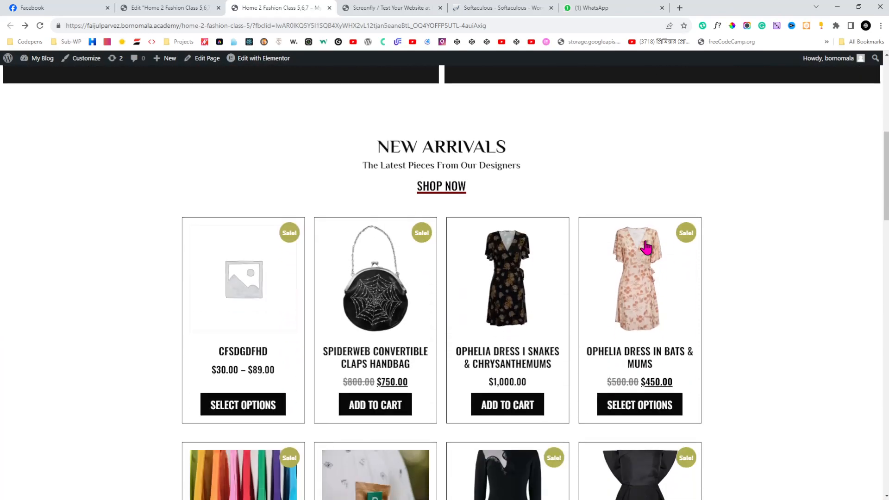
{"action": "scroll", "coordinate": [334, 180], "scroll_direction": "down", "scroll_amount": 8}
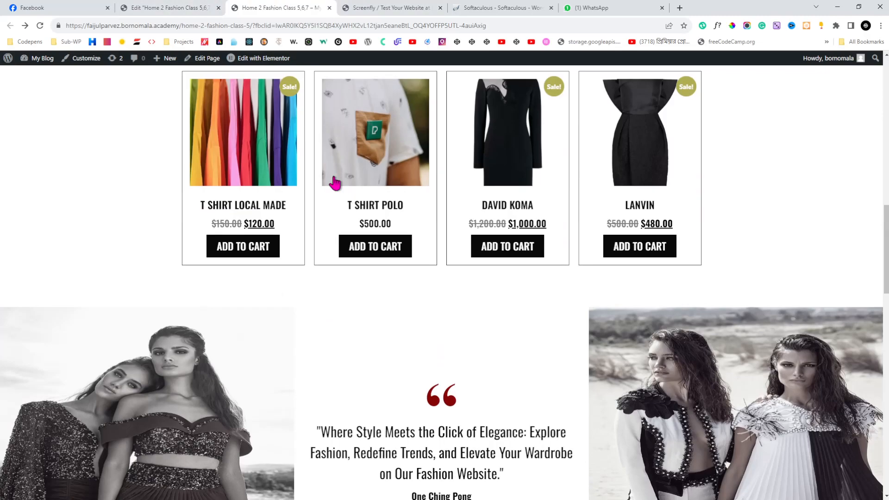
{"action": "scroll", "coordinate": [309, 317], "scroll_direction": "up", "scroll_amount": 8}
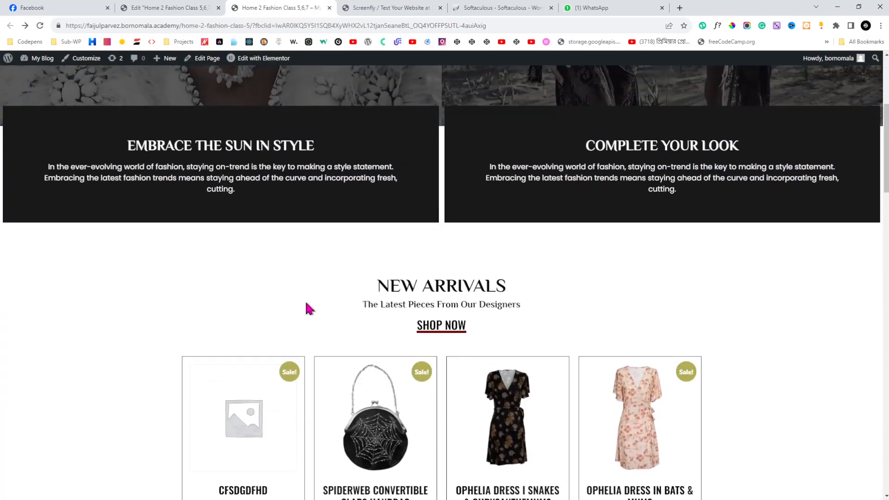
{"action": "scroll", "coordinate": [319, 301], "scroll_direction": "down", "scroll_amount": 9}
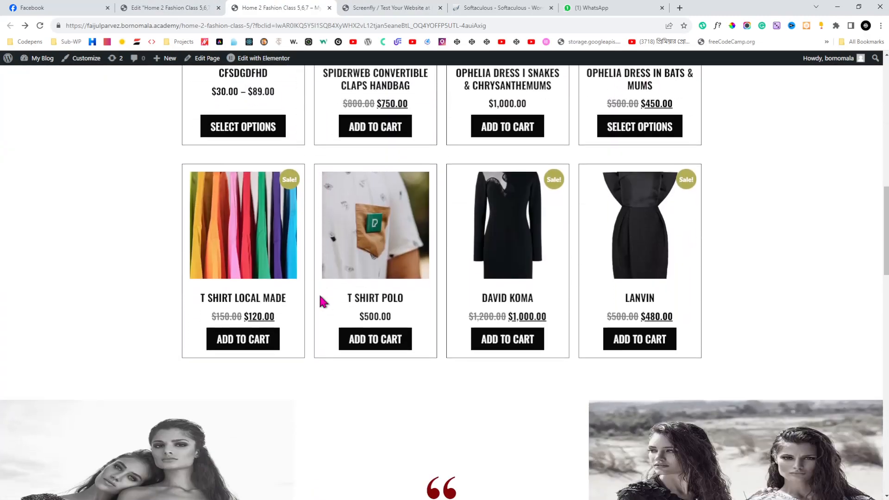
{"action": "scroll", "coordinate": [323, 301], "scroll_direction": "up", "scroll_amount": 5}
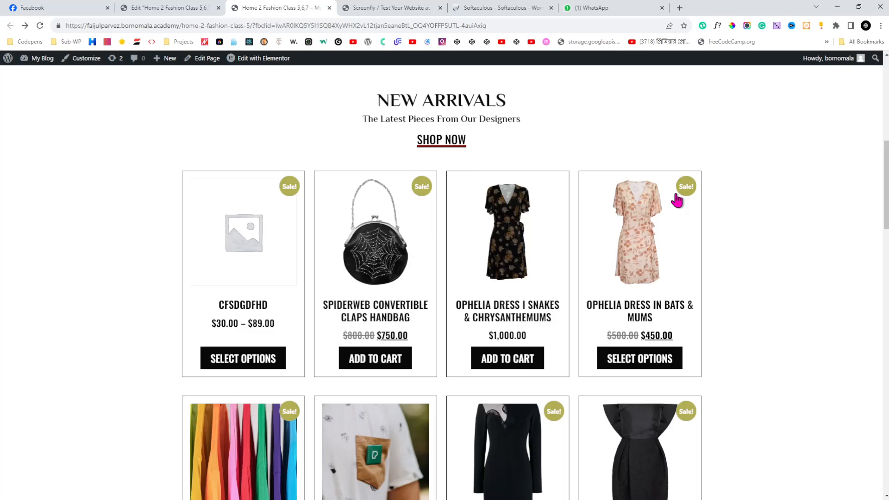
{"action": "scroll", "coordinate": [676, 200], "scroll_direction": "down", "scroll_amount": 4}
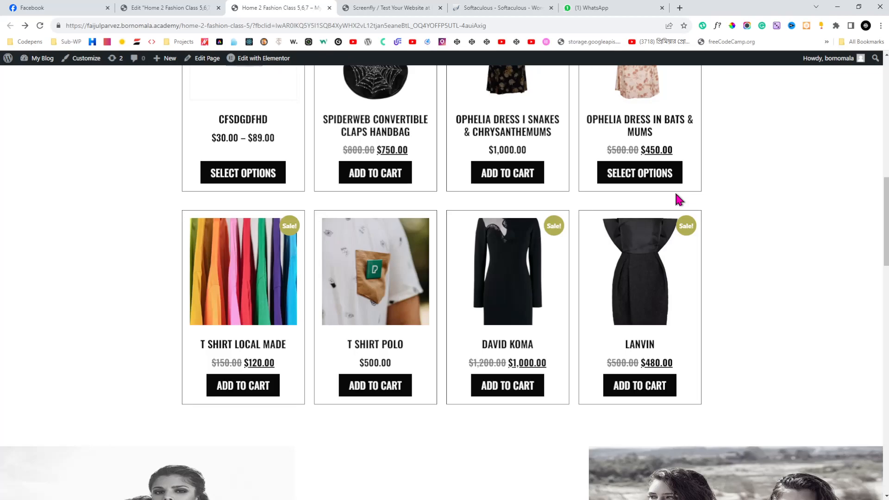
{"action": "scroll", "coordinate": [678, 200], "scroll_direction": "down", "scroll_amount": 2}
{"action": "scroll", "coordinate": [676, 200], "scroll_direction": "down", "scroll_amount": 6}
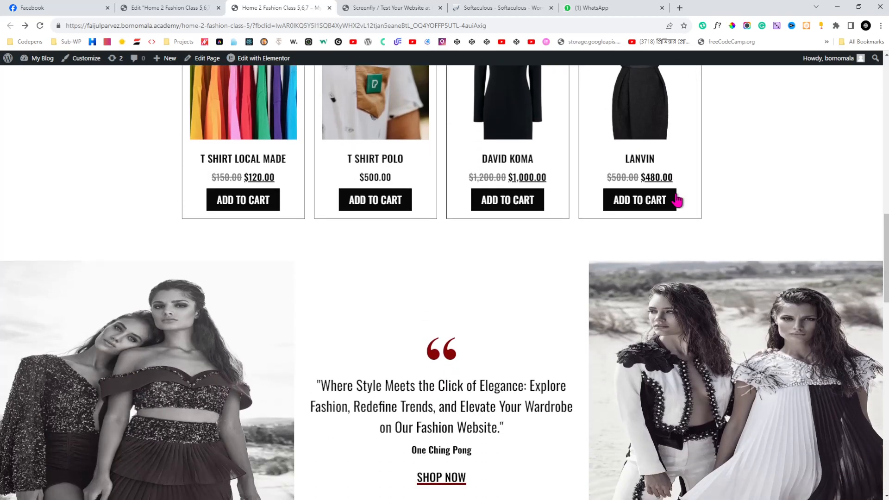
{"action": "scroll", "coordinate": [654, 199], "scroll_direction": "up", "scroll_amount": 1}
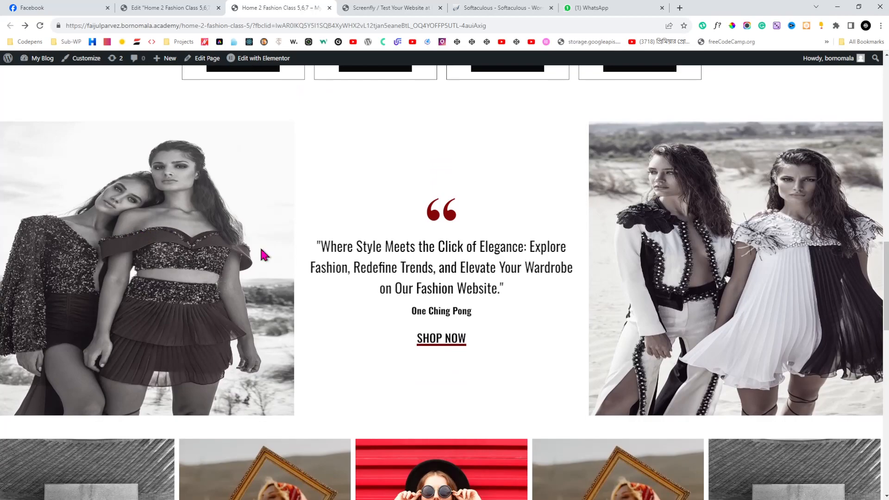
In the editor, open the media library for the image beside the quote, left of the text
{"action": "left_click", "coordinate": [181, 7]}
{"action": "scroll", "coordinate": [405, 208], "scroll_direction": "down", "scroll_amount": 8}
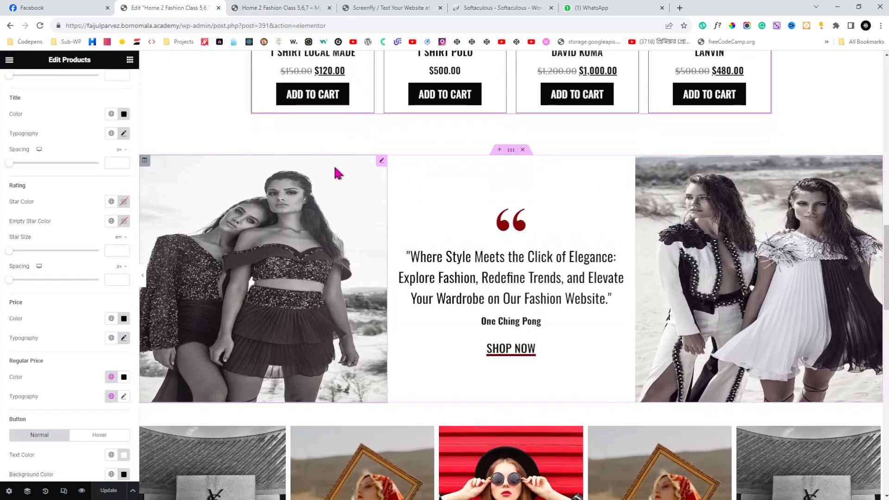
{"action": "left_click", "coordinate": [381, 161]}
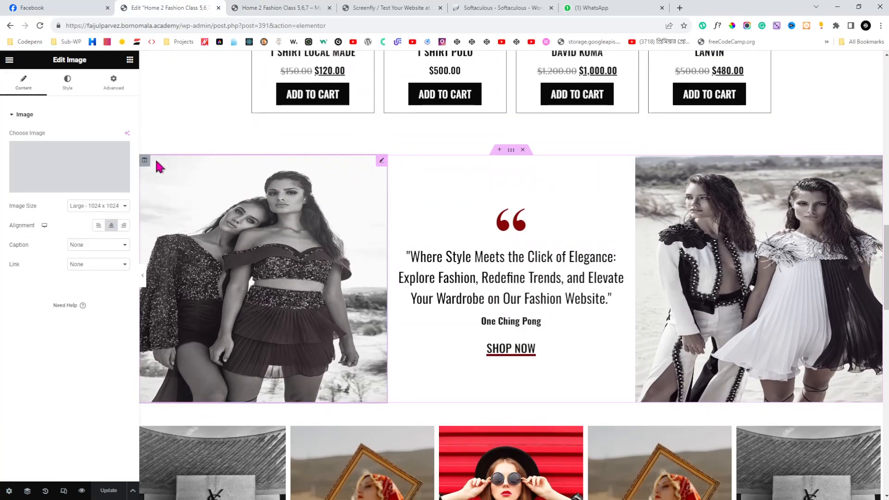
{"action": "left_click", "coordinate": [57, 87]}
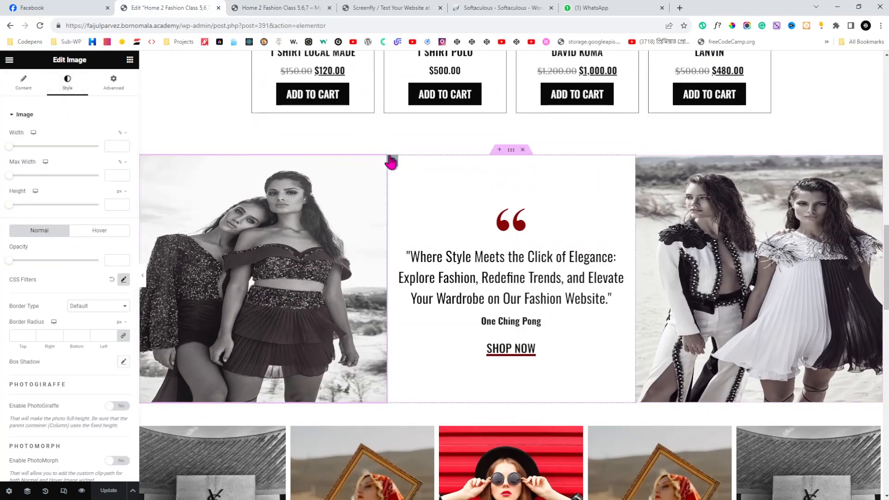
{"action": "left_click", "coordinate": [23, 83]}
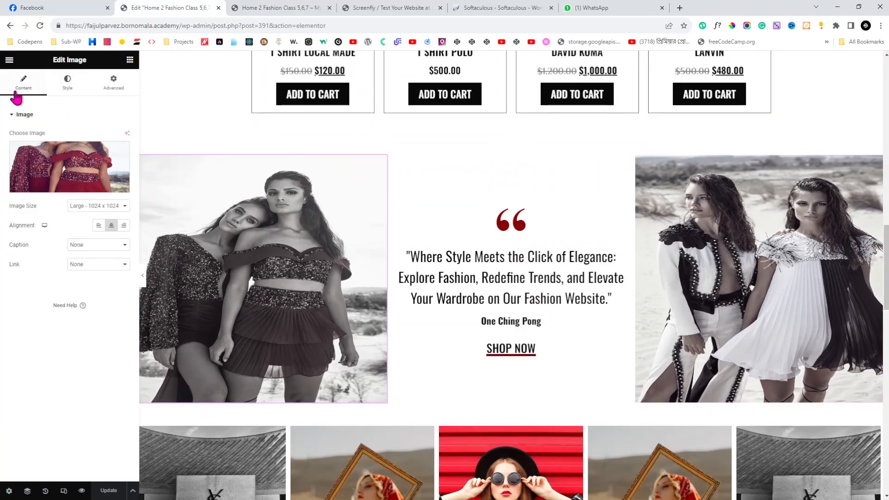
{"action": "left_click", "coordinate": [58, 171]}
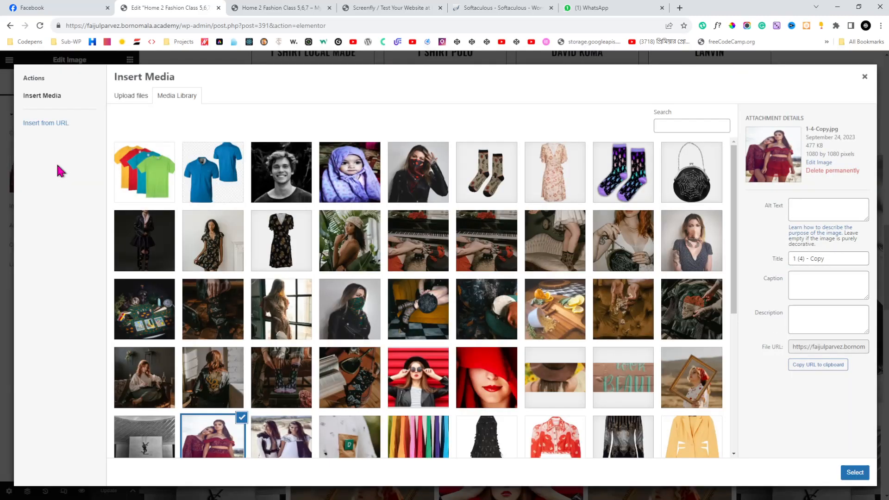
Copy the file URL of 1-4-Copy.jpg and view the original image in a new browser tab
{"action": "left_click", "coordinate": [827, 366]}
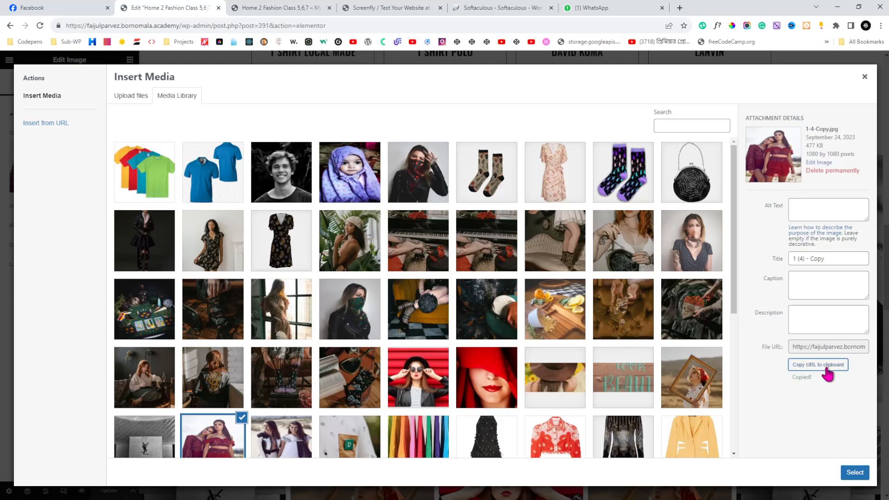
{"action": "left_click", "coordinate": [683, 9]}
{"action": "key", "text": "ctrl+v"}
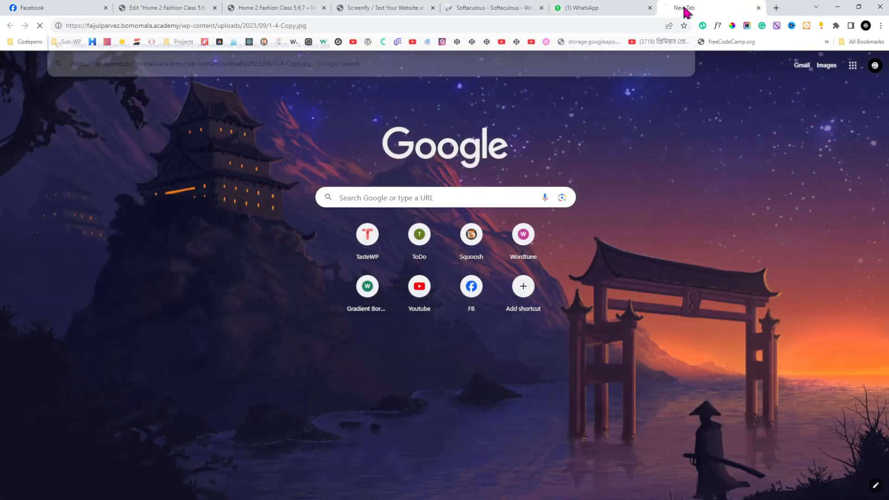
{"action": "key", "text": "Return"}
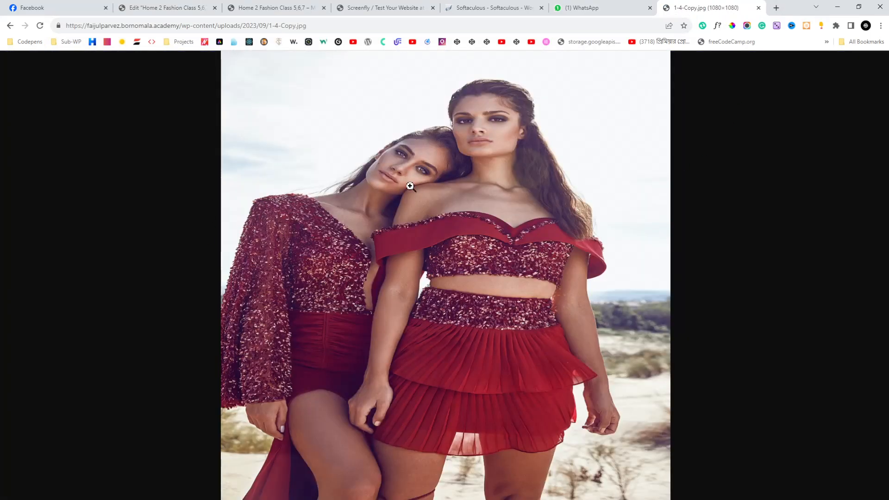
Return to the editor's media library, compare the attachment details of the similar fashion photos, and close it without replacing the image
{"action": "left_click", "coordinate": [167, 7]}
{"action": "scroll", "coordinate": [517, 283], "scroll_direction": "down", "scroll_amount": 3}
{"action": "scroll", "coordinate": [517, 282], "scroll_direction": "up", "scroll_amount": 3}
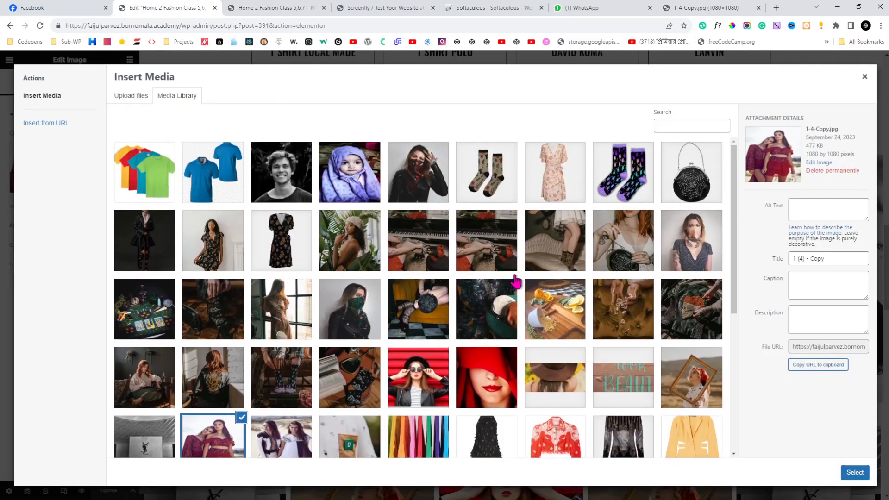
{"action": "scroll", "coordinate": [516, 282], "scroll_direction": "down", "scroll_amount": 2}
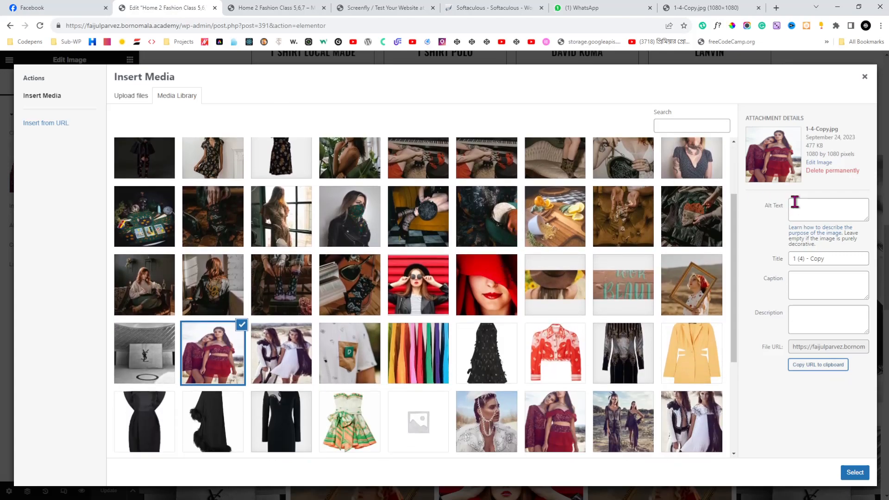
{"action": "scroll", "coordinate": [653, 229], "scroll_direction": "down", "scroll_amount": 3}
{"action": "left_click", "coordinate": [546, 273]}
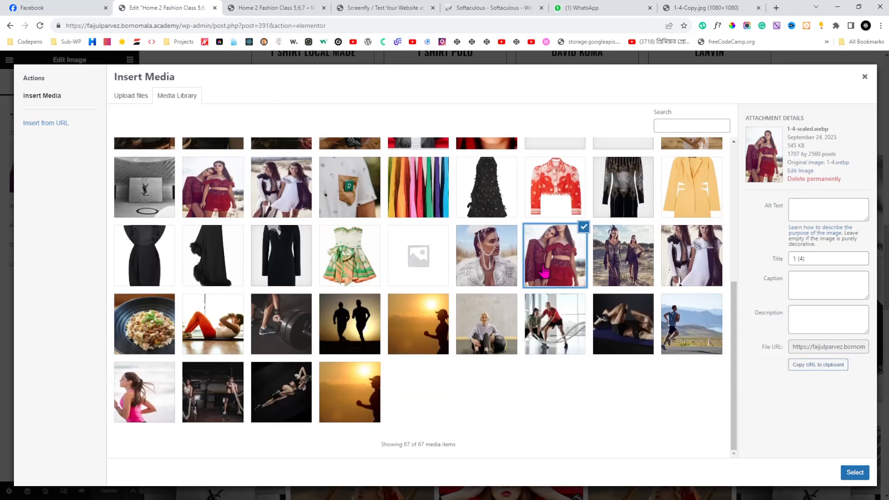
{"action": "left_click", "coordinate": [495, 269]}
{"action": "left_click", "coordinate": [556, 271]}
{"action": "left_click", "coordinate": [611, 267]}
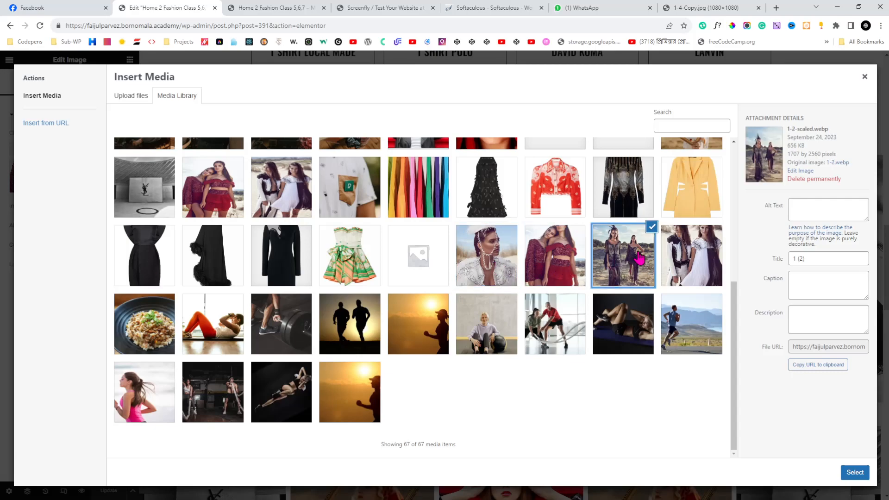
{"action": "left_click", "coordinate": [865, 77]}
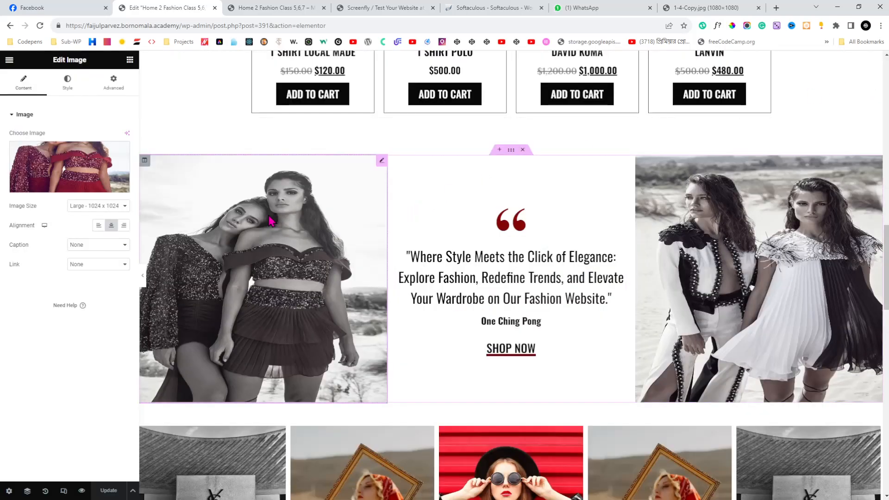
Replace the quote section's first image with 1-4-scaled.webp and look at its size settings
{"action": "left_click", "coordinate": [70, 166]}
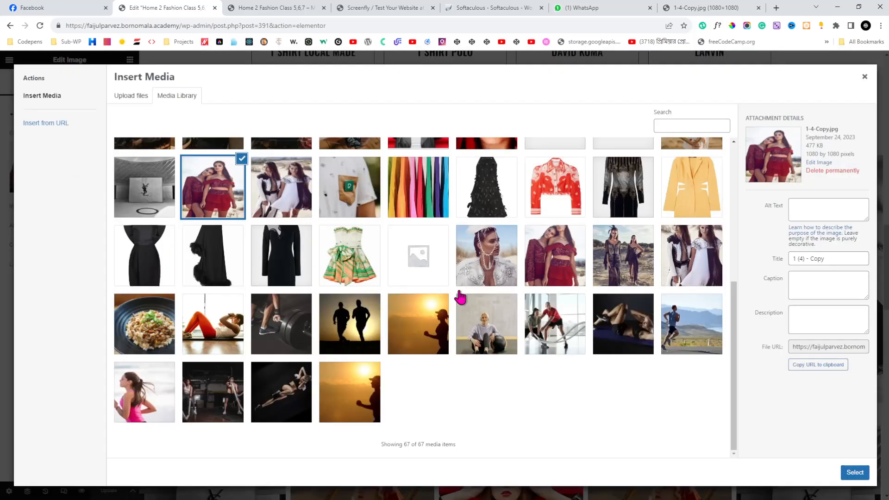
{"action": "left_click", "coordinate": [545, 267]}
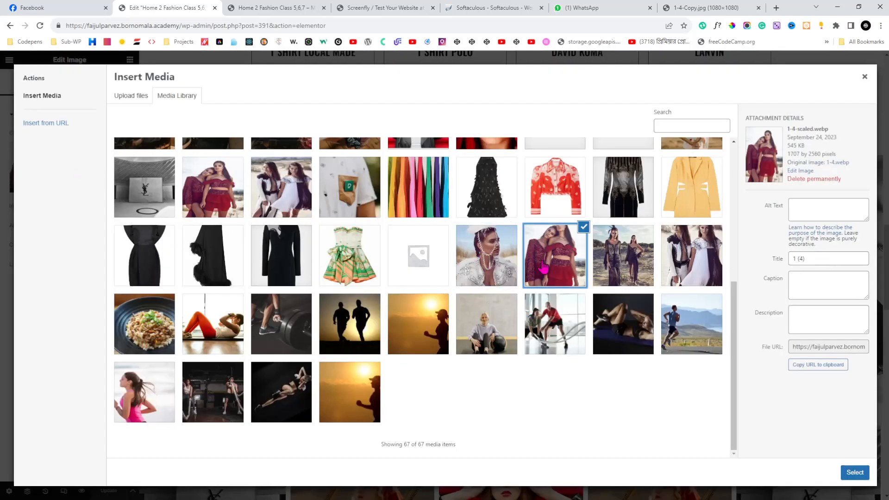
{"action": "left_click", "coordinate": [855, 472]}
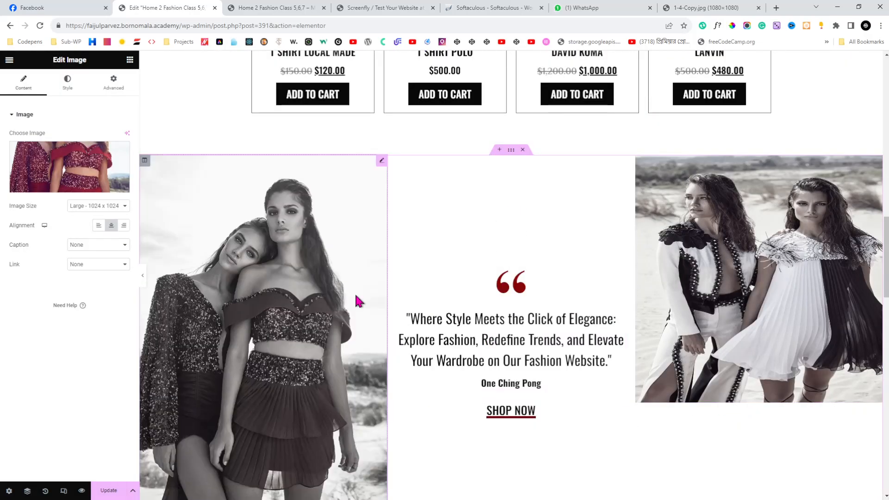
{"action": "scroll", "coordinate": [264, 278], "scroll_direction": "down", "scroll_amount": 3}
{"action": "scroll", "coordinate": [264, 278], "scroll_direction": "up", "scroll_amount": 2}
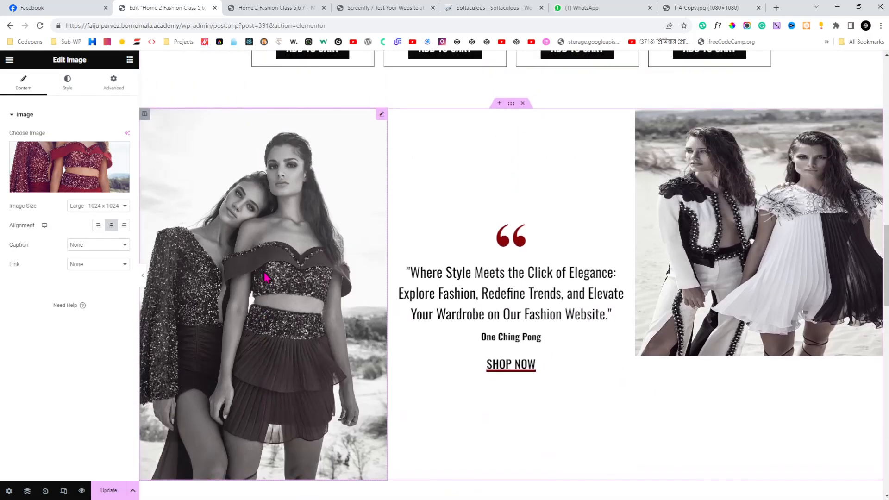
{"action": "left_click", "coordinate": [69, 83]}
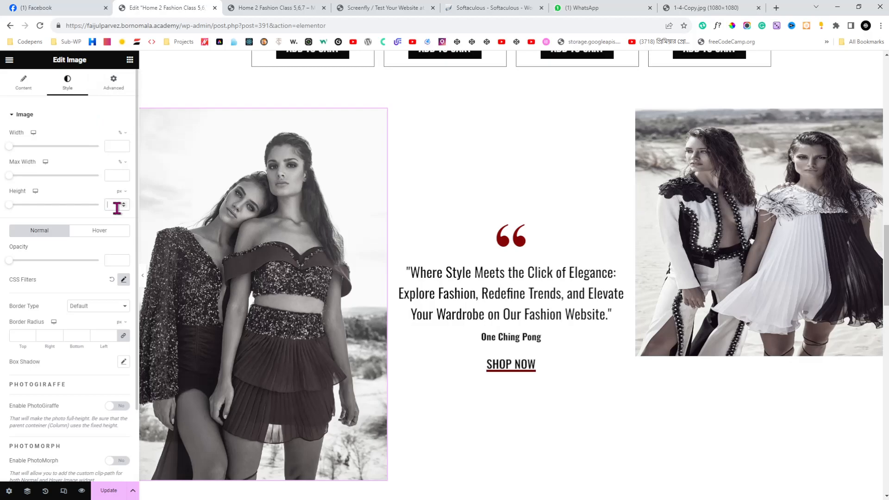
{"action": "left_click", "coordinate": [130, 59]}
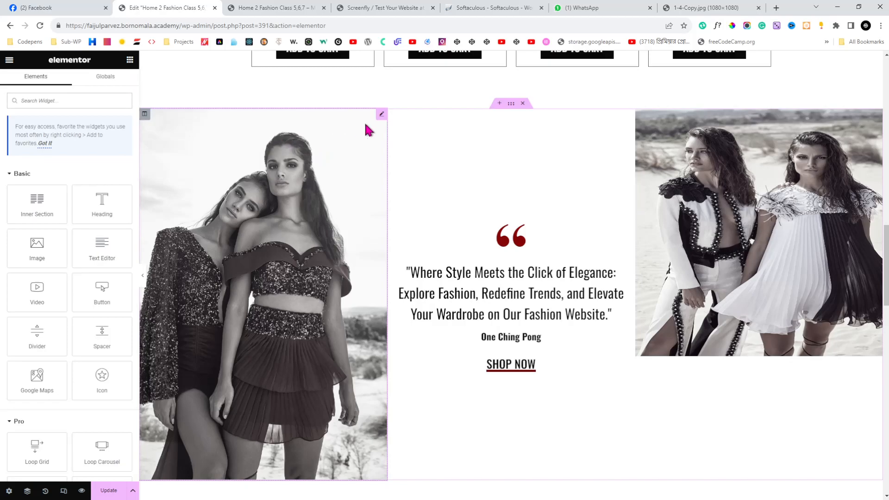
Replace the quote section's first image with the square 2000 by 2000 photo of the woman wearing a red and black bandana scarf
{"action": "left_click", "coordinate": [381, 114]}
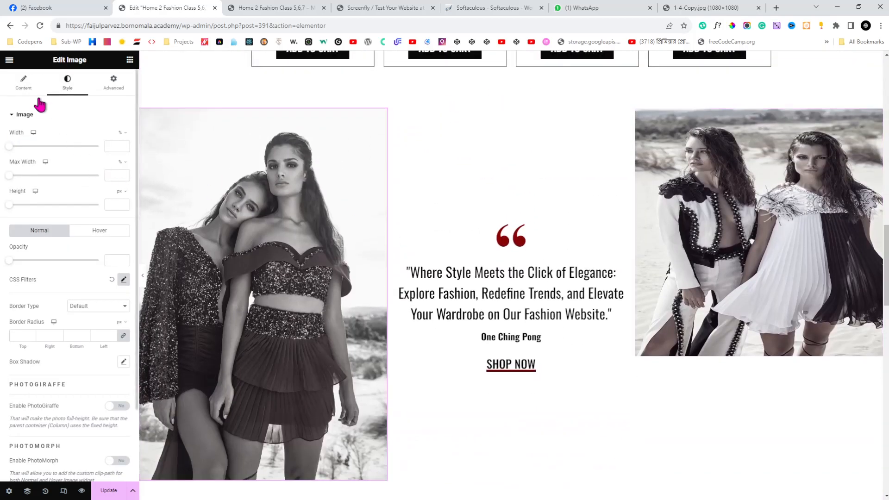
{"action": "left_click", "coordinate": [24, 83]}
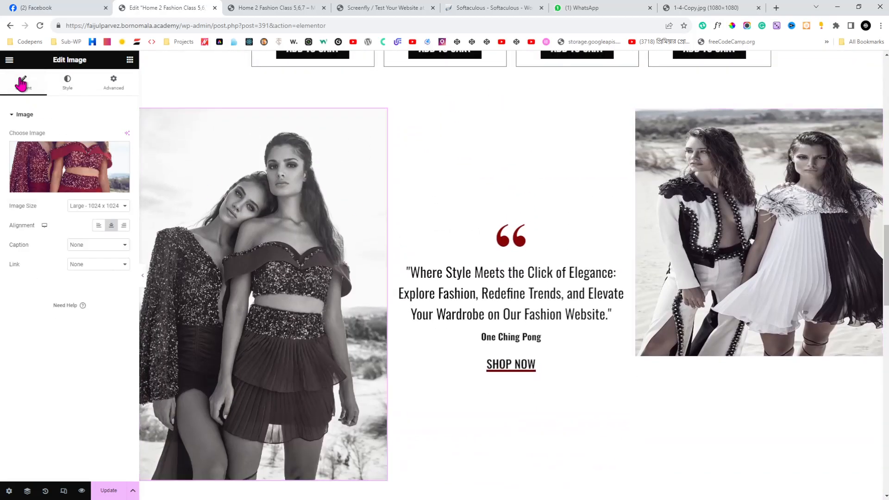
{"action": "left_click", "coordinate": [71, 184]}
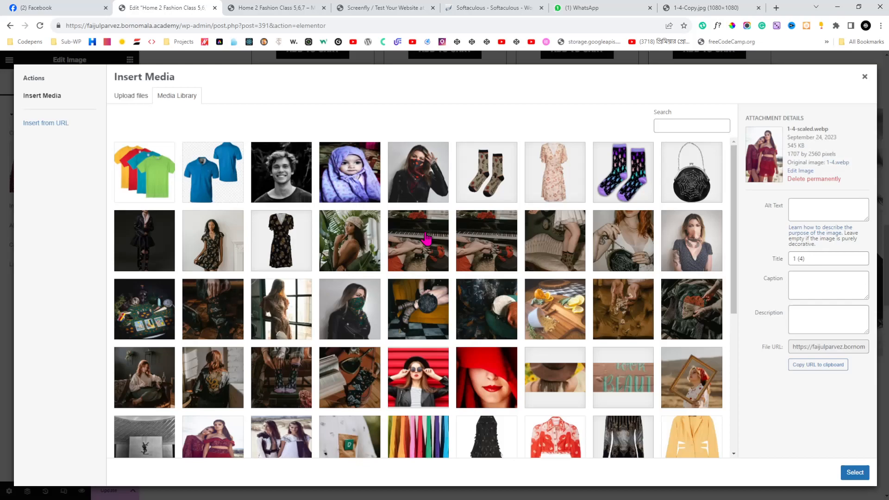
{"action": "left_click", "coordinate": [221, 240]}
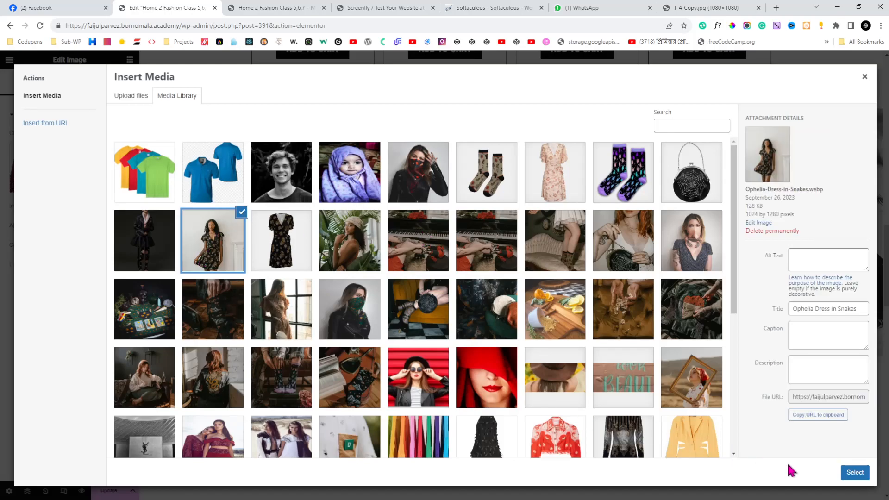
{"action": "left_click", "coordinate": [418, 180]}
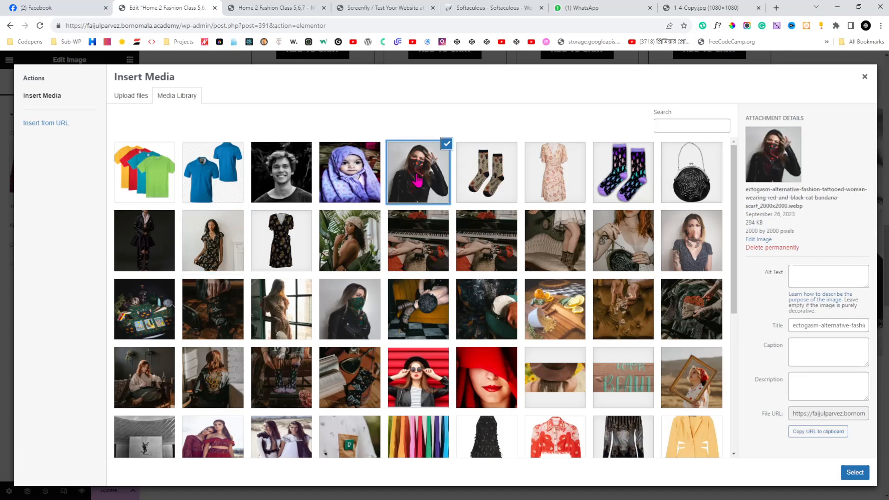
{"action": "left_click", "coordinate": [854, 472]}
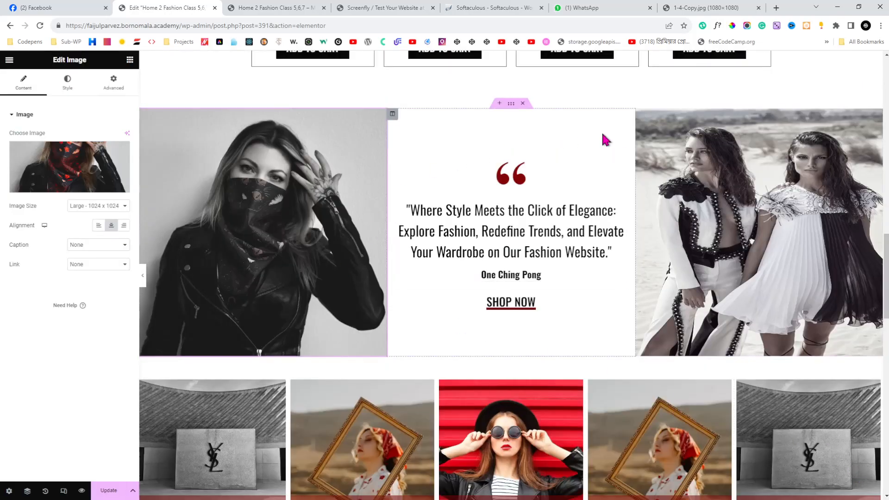
Replace the quote section's second image with the square 2000 by 2000 photo of the woman wearing a green bandana scarf
{"action": "left_click", "coordinate": [874, 123]}
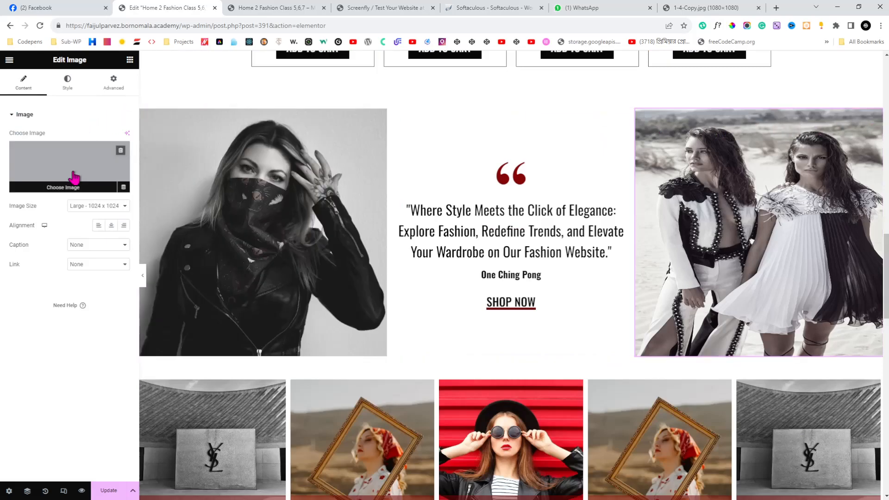
{"action": "left_click", "coordinate": [74, 176]}
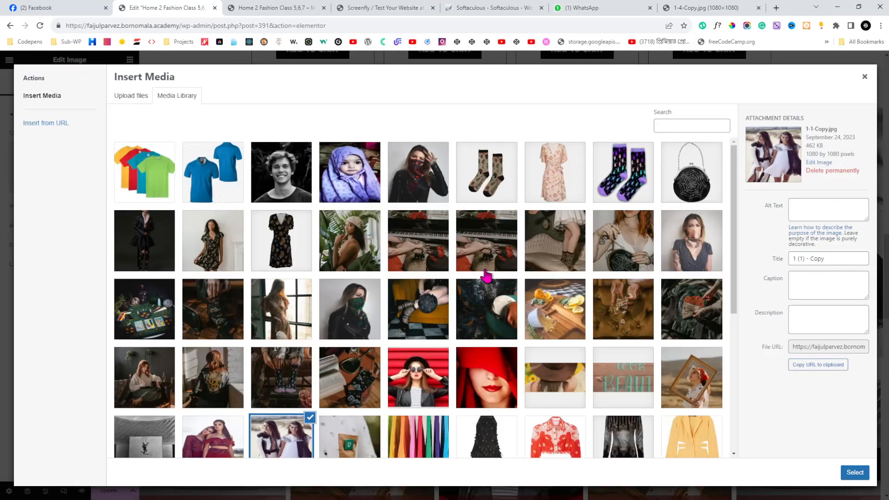
{"action": "left_click", "coordinate": [153, 236]}
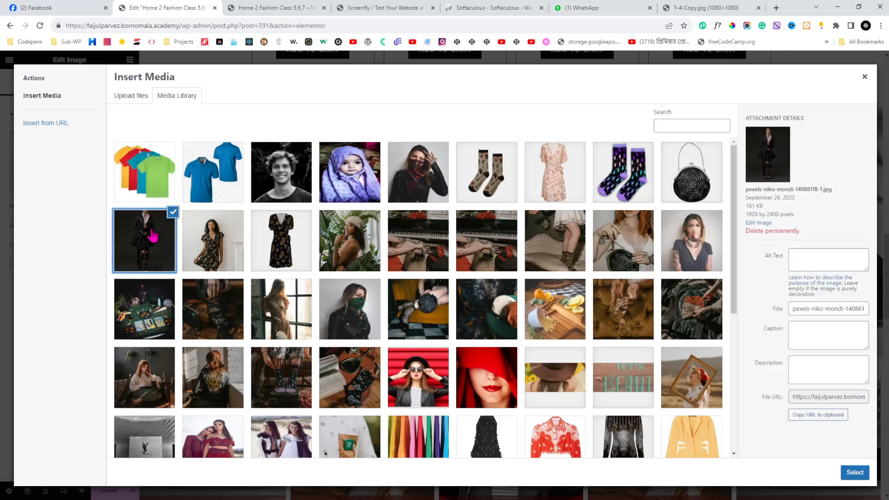
{"action": "scroll", "coordinate": [296, 269], "scroll_direction": "down", "scroll_amount": 1}
{"action": "left_click", "coordinate": [633, 276]}
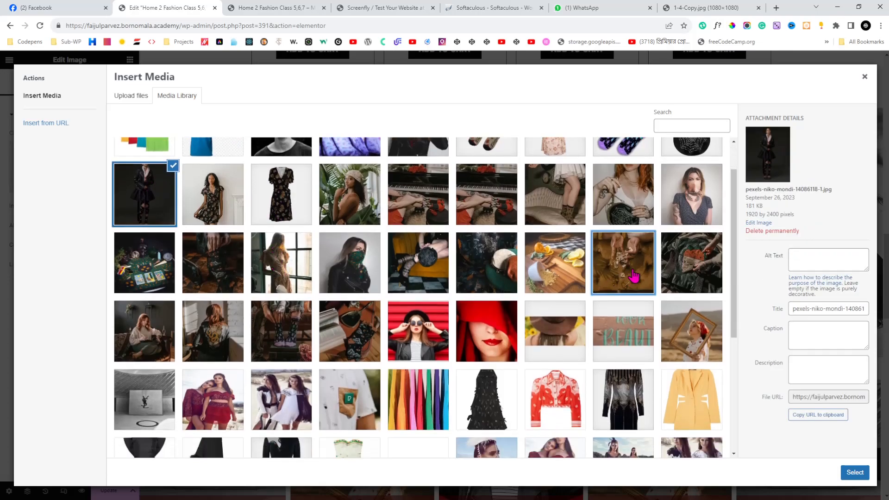
{"action": "left_click", "coordinate": [700, 277]}
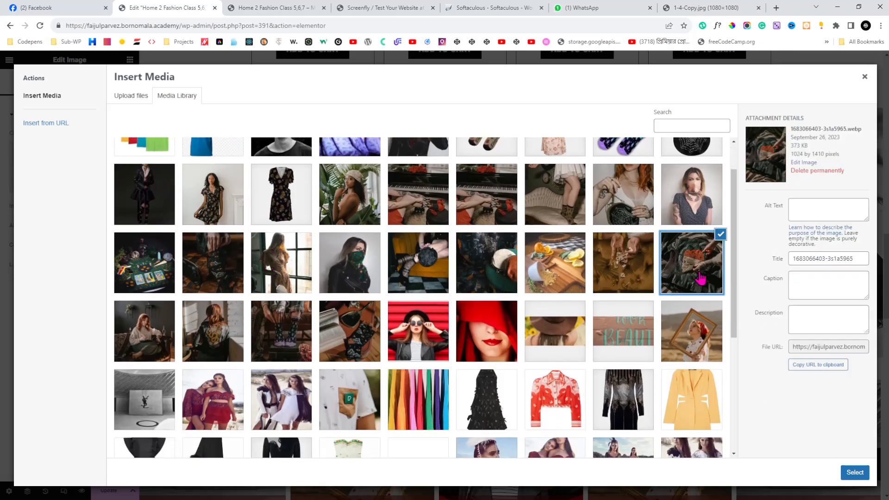
{"action": "left_click", "coordinate": [500, 273]}
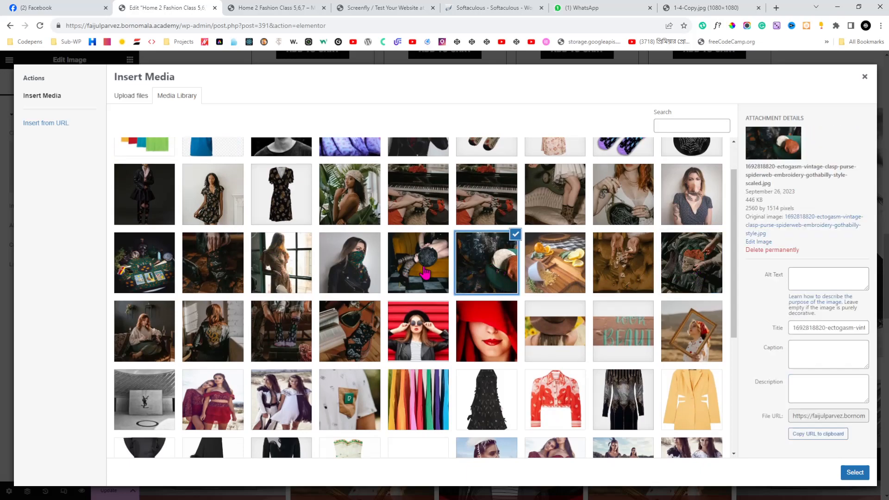
{"action": "left_click", "coordinate": [365, 271]}
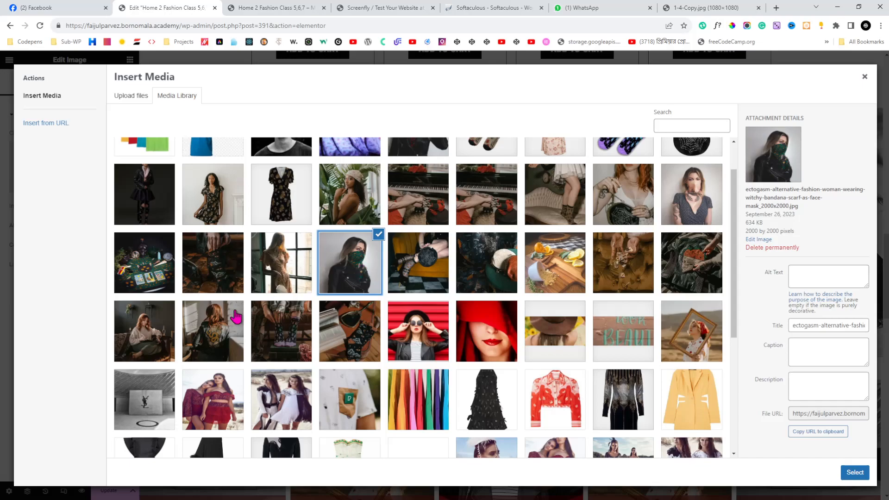
{"action": "left_click", "coordinate": [160, 342]}
{"action": "left_click", "coordinate": [183, 340]}
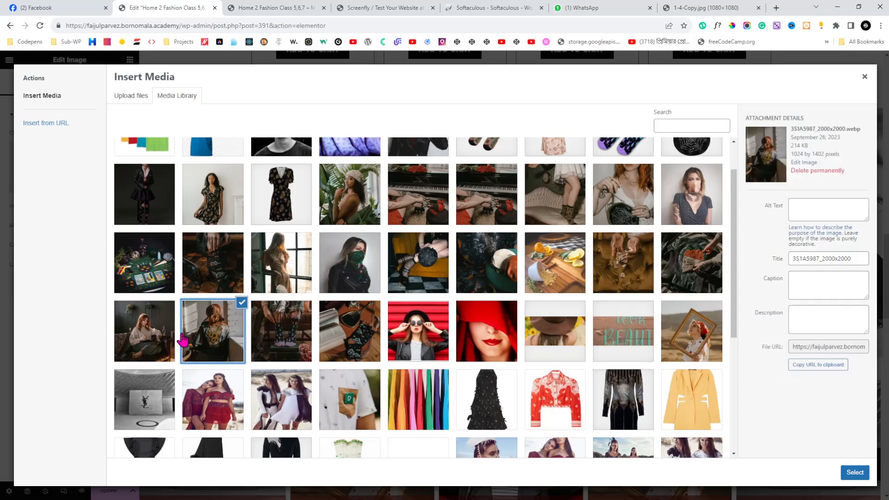
{"action": "left_click", "coordinate": [393, 256]}
{"action": "left_click", "coordinate": [368, 266]}
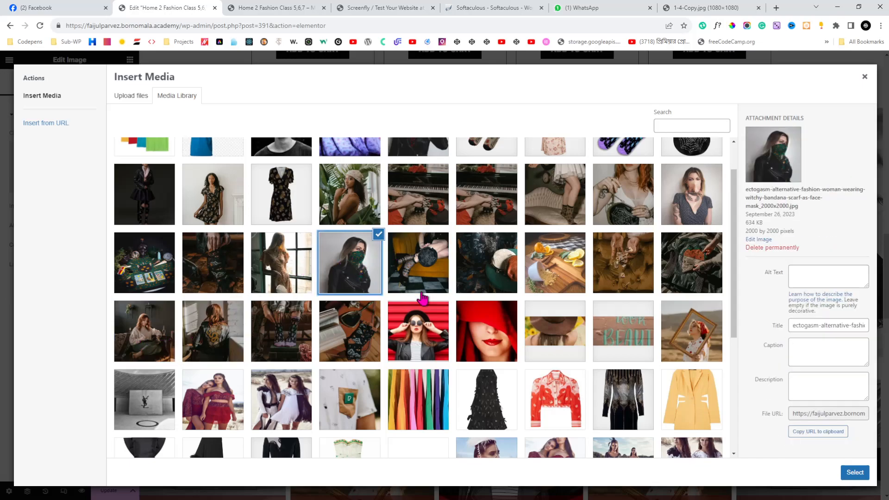
{"action": "left_click", "coordinate": [850, 477]}
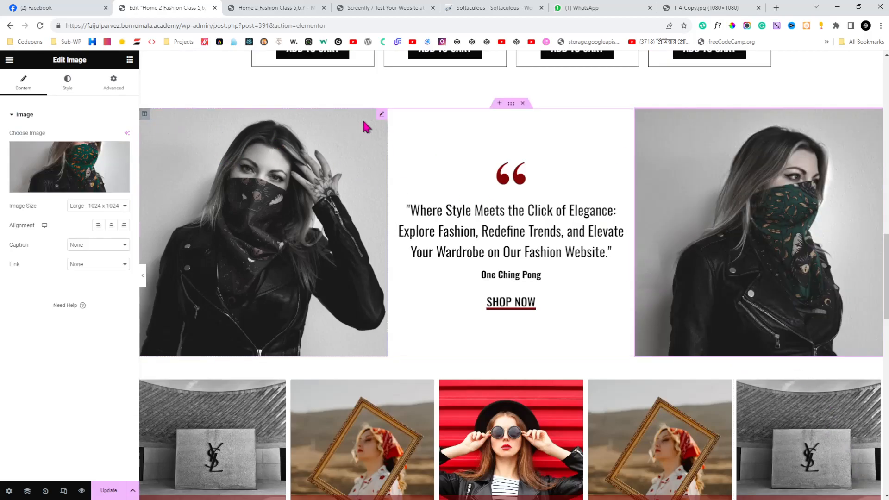
Replace the quote section's first image with the 2000 by 2000 photo of the woman wearing a green bandana scarf
{"action": "left_click", "coordinate": [383, 116]}
{"action": "left_click", "coordinate": [76, 166]}
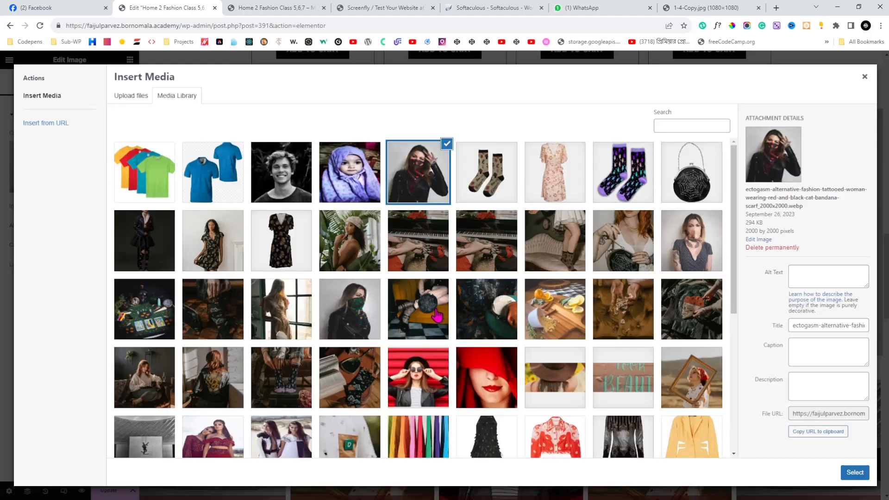
{"action": "left_click", "coordinate": [354, 323]}
{"action": "left_click", "coordinate": [854, 472]}
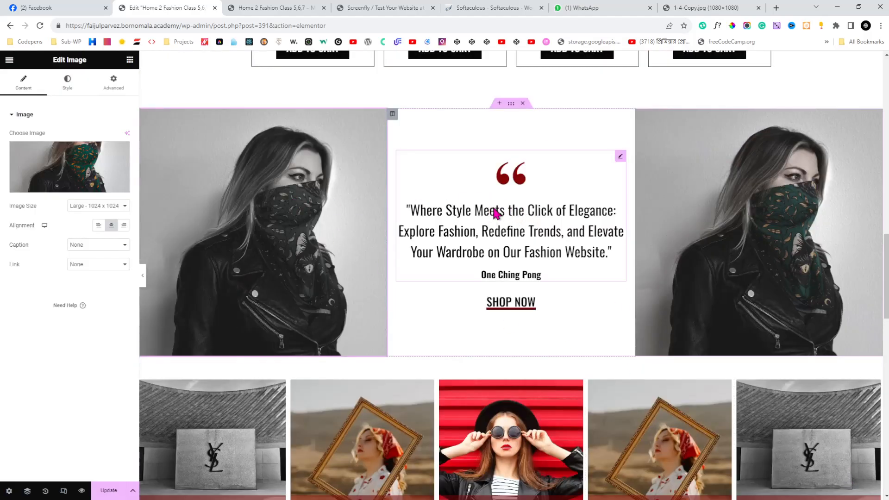
Change the quote section's second image to the 2000 by 2000 photo of the woman wearing a red and black bandana scarf
{"action": "left_click", "coordinate": [877, 114]}
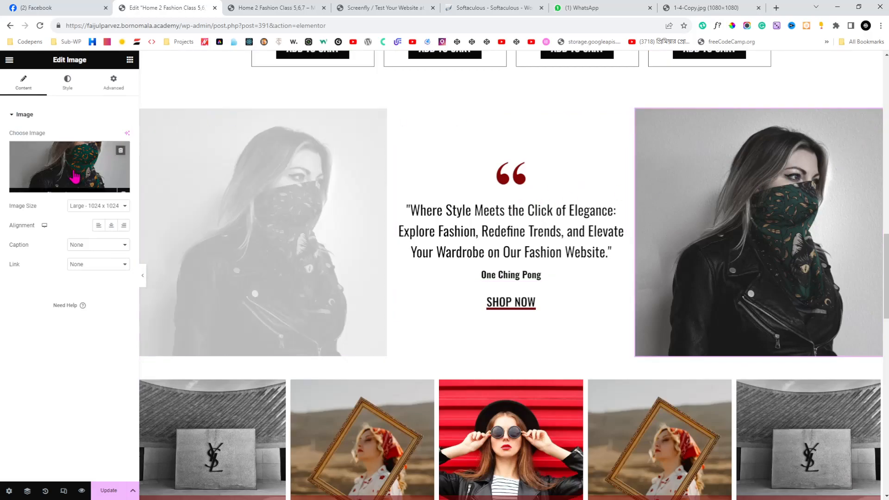
{"action": "left_click", "coordinate": [76, 175]}
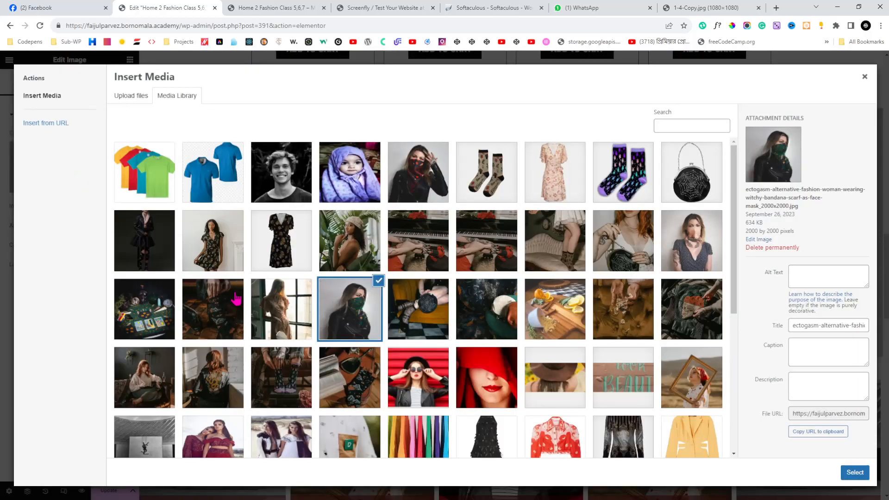
{"action": "scroll", "coordinate": [255, 286], "scroll_direction": "down", "scroll_amount": 1}
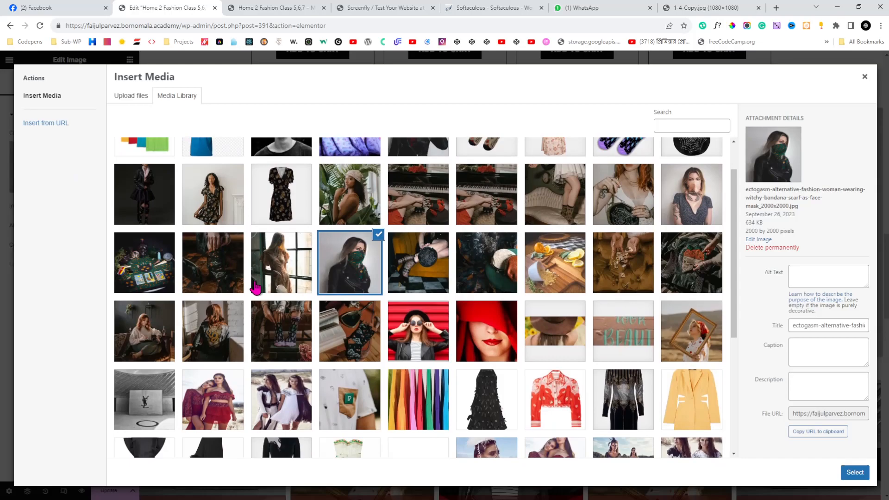
{"action": "scroll", "coordinate": [297, 347], "scroll_direction": "up", "scroll_amount": 1}
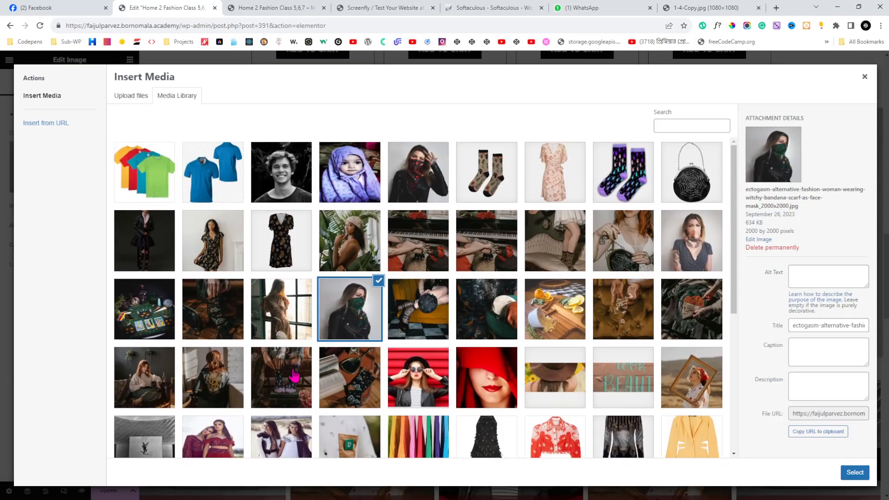
{"action": "left_click", "coordinate": [295, 376]}
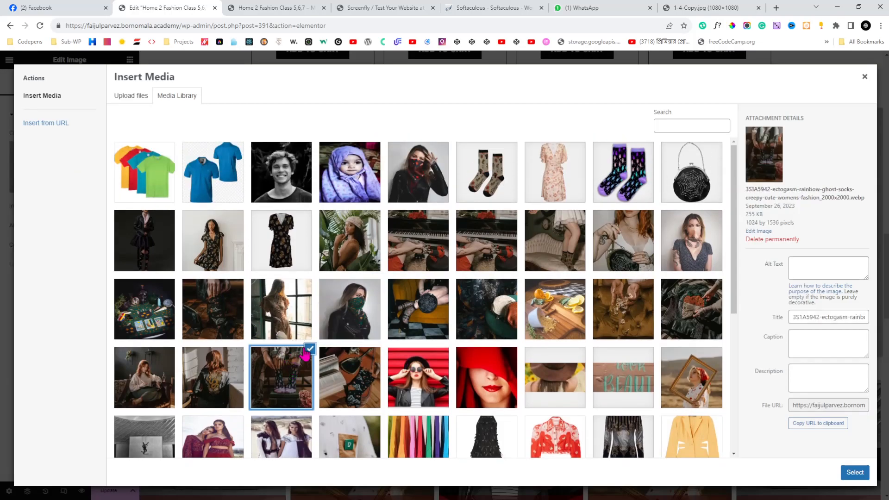
{"action": "left_click", "coordinate": [416, 179]}
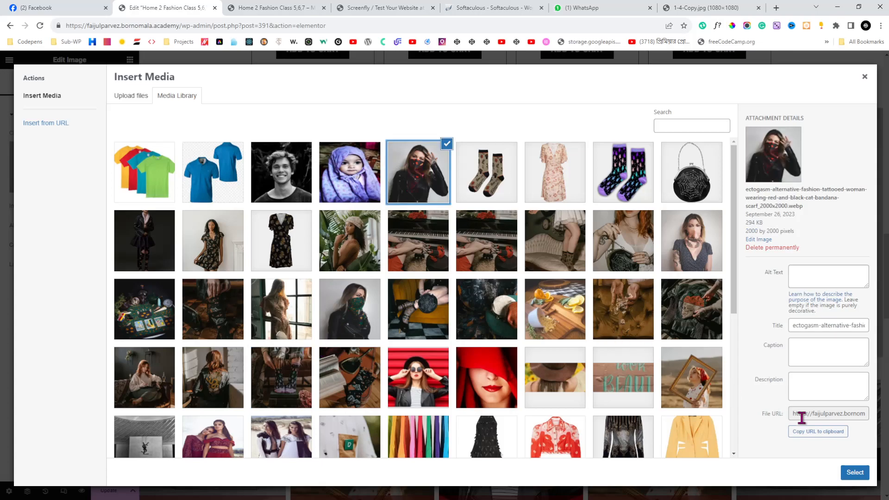
{"action": "left_click", "coordinate": [855, 472]}
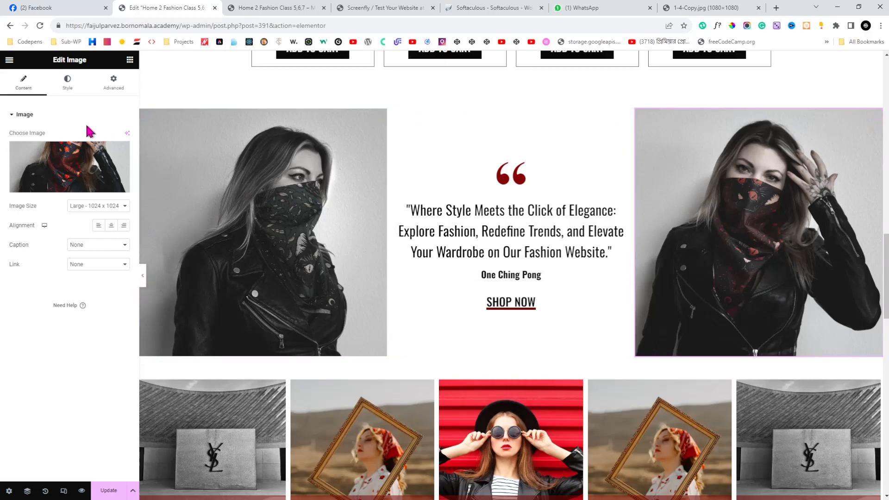
Reset the CSS filters of the quote section's second image to default and lower the saturation of its first image
{"action": "left_click", "coordinate": [69, 90]}
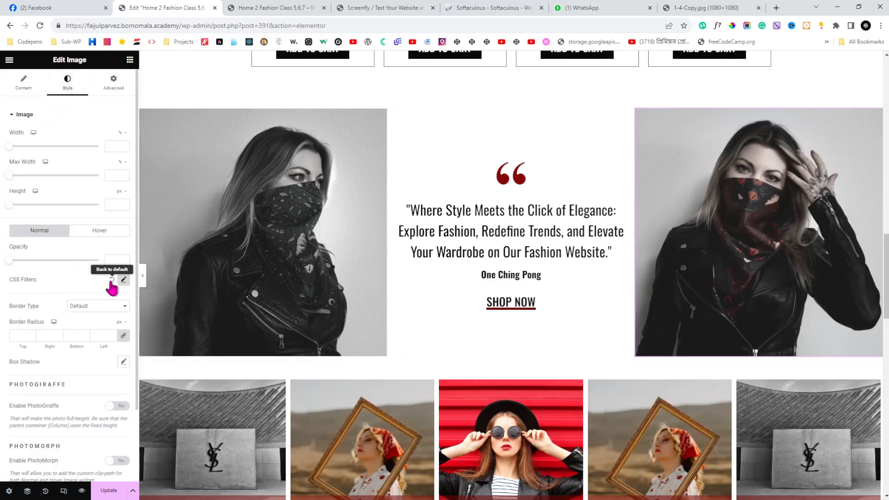
{"action": "left_click", "coordinate": [379, 115]}
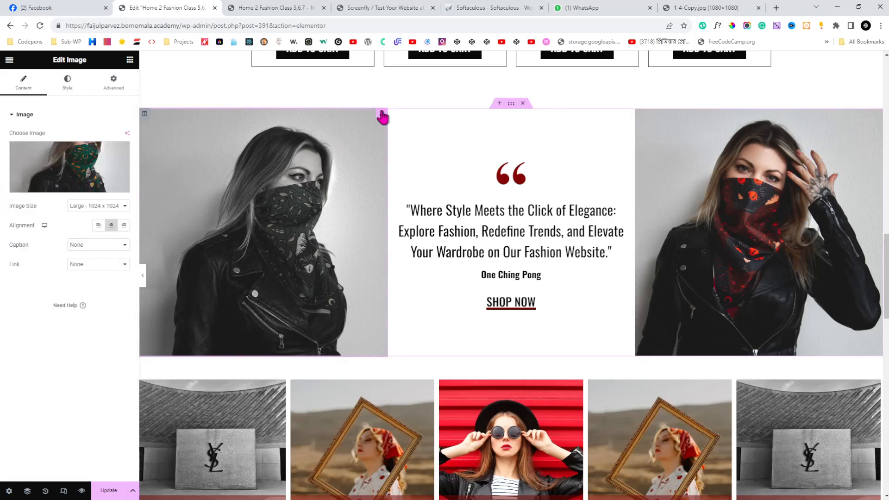
{"action": "left_click", "coordinate": [69, 88]}
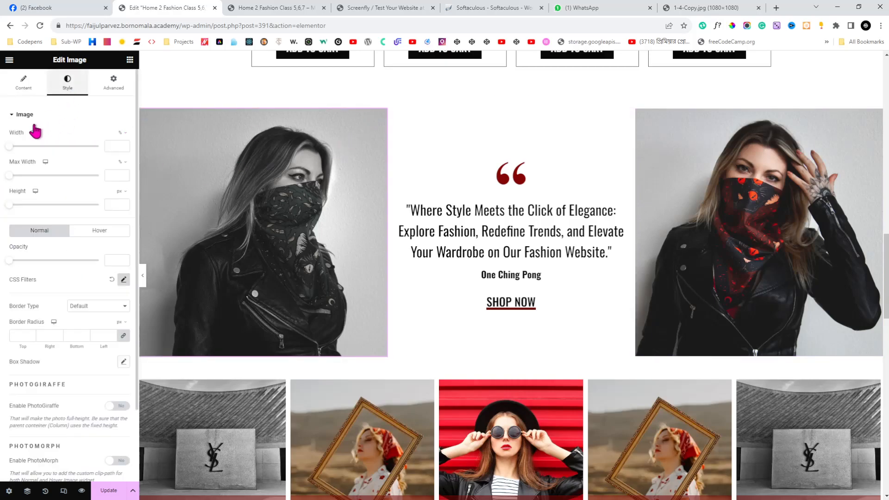
{"action": "left_click", "coordinate": [124, 280]}
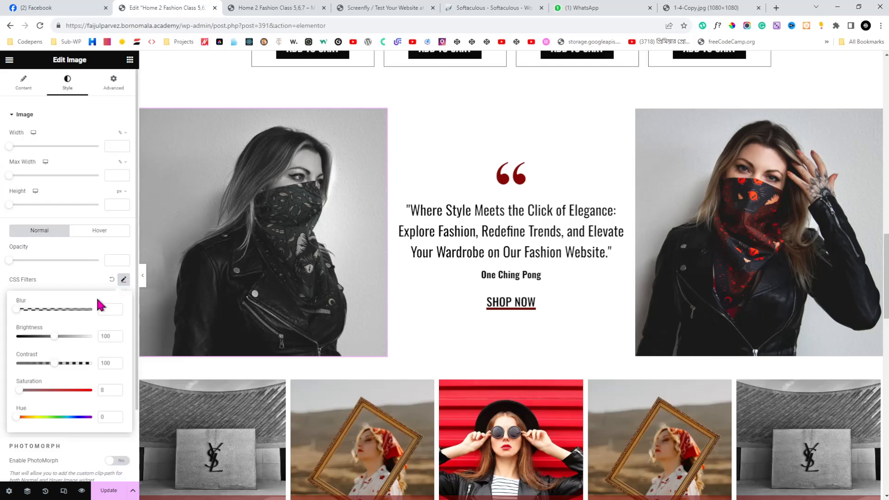
{"action": "left_click_drag", "start_coordinate": [19, 390], "coordinate": [10, 392]}
{"action": "left_click", "coordinate": [87, 280]}
Preview the quote section at full width with the editing panel hidden, and restore the panel
{"action": "left_click", "coordinate": [143, 276]}
{"action": "scroll", "coordinate": [588, 308], "scroll_direction": "up", "scroll_amount": 4}
{"action": "scroll", "coordinate": [587, 308], "scroll_direction": "down", "scroll_amount": 5}
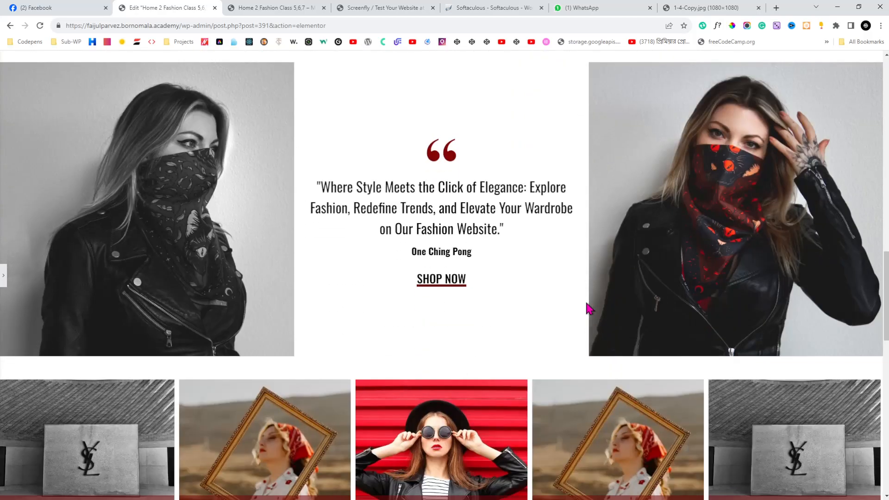
{"action": "scroll", "coordinate": [587, 308], "scroll_direction": "down", "scroll_amount": 1}
{"action": "scroll", "coordinate": [587, 307], "scroll_direction": "up", "scroll_amount": 2}
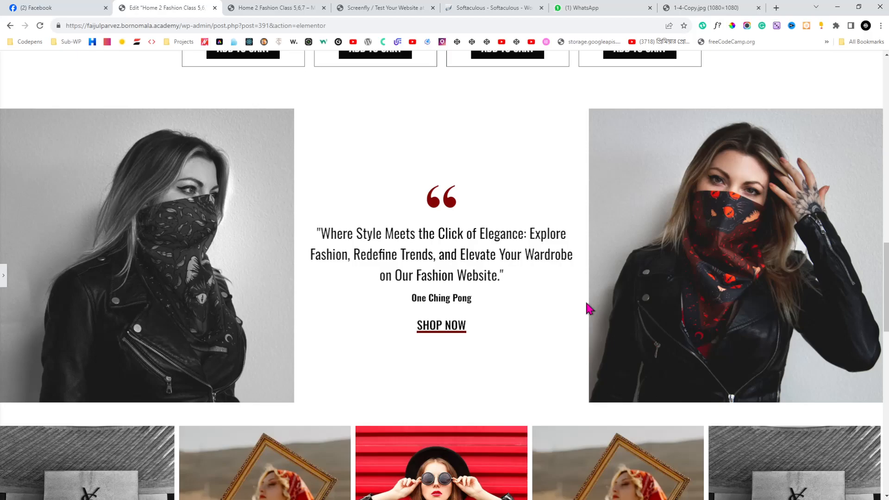
{"action": "left_click", "coordinate": [3, 283]}
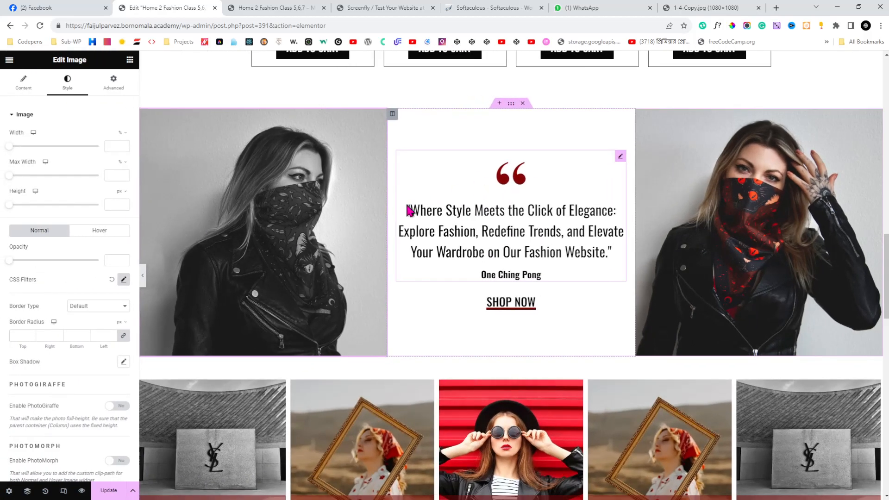
Remove the opening and closing quotation marks from the blockquote's text
{"action": "left_click", "coordinate": [621, 157]}
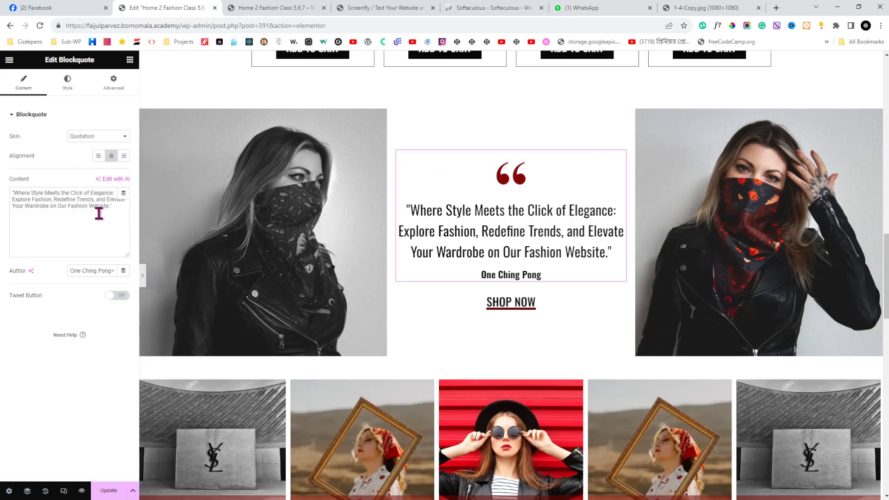
{"action": "left_click_drag", "start_coordinate": [114, 206], "coordinate": [11, 201]}
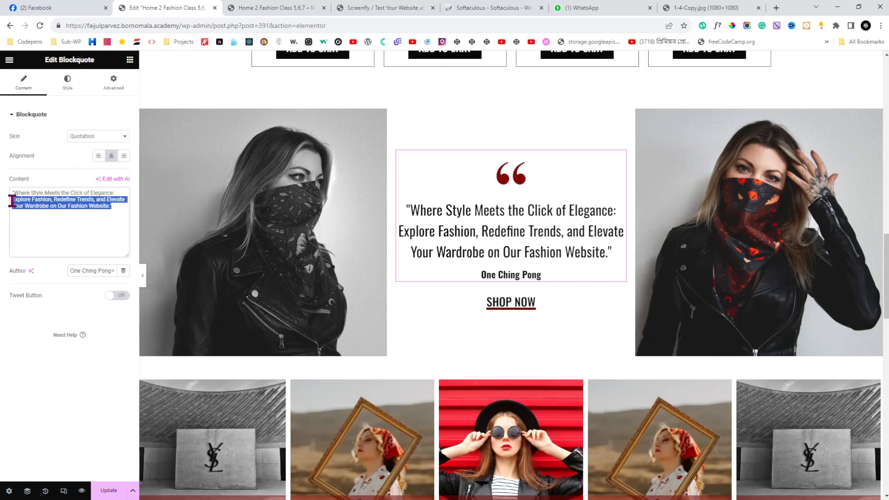
{"action": "left_click", "coordinate": [12, 195]}
{"action": "key", "text": "Delete"}
{"action": "left_click", "coordinate": [121, 211]}
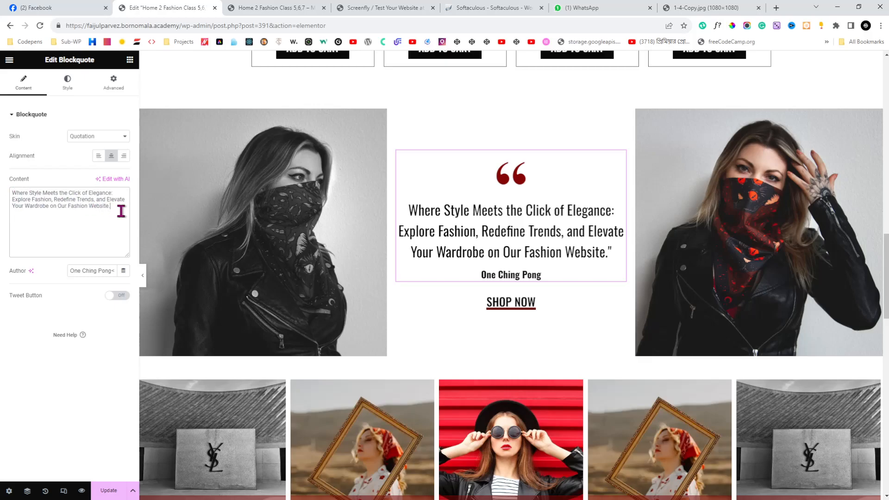
{"action": "key", "text": "BackSpace"}
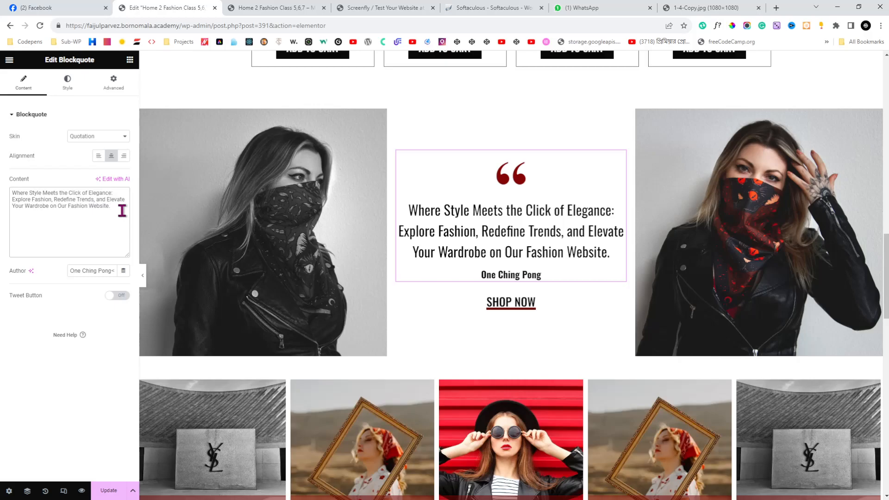
Delete "Your Wardrobe on Our Fashion Website." from the blockquote and end the text with "Elevate!"
{"action": "left_click_drag", "start_coordinate": [122, 209], "coordinate": [4, 216]}
{"action": "key", "text": "BackSpace"}
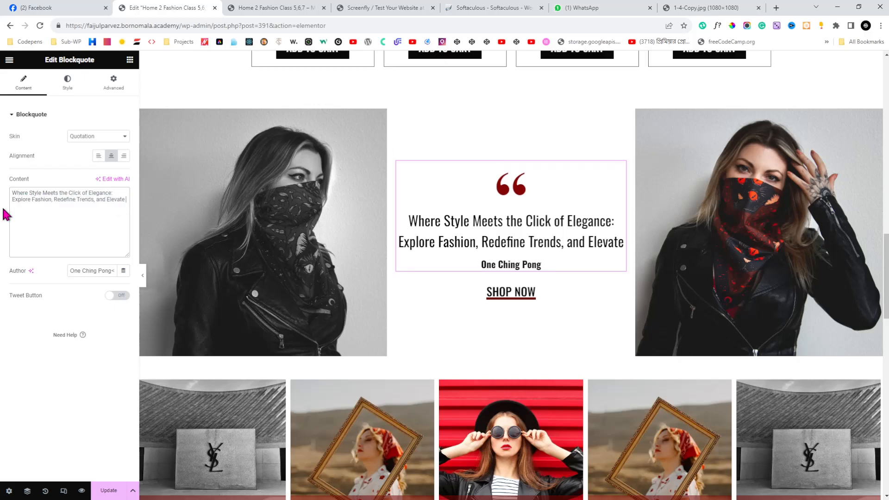
{"action": "type", "text": "!"}
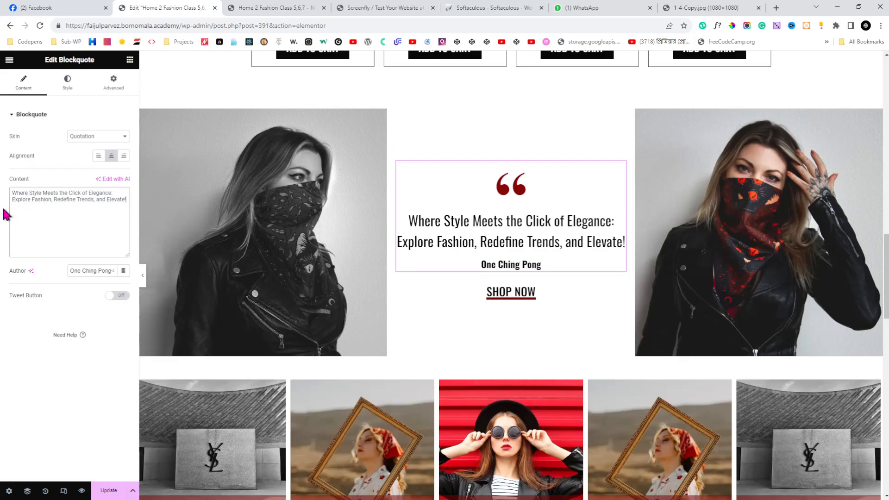
Delete "Where Style Meets the Click of Elegance:" so the blockquote reads "Explore Fashion, Redefine Trends, and Elevate!"
{"action": "left_click", "coordinate": [12, 199]}
{"action": "key", "text": "BackSpace"}
{"action": "key", "text": "BackSpace"}
{"action": "key", "text": "BackSpace"}
{"action": "key", "text": "BackSpace"}
{"action": "key", "text": "BackSpace"}
{"action": "key", "text": "BackSpace"}
{"action": "key", "text": "BackSpace"}
{"action": "key", "text": "BackSpace"}
{"action": "key", "text": "BackSpace"}
{"action": "key", "text": "BackSpace"}
{"action": "key", "text": "BackSpace"}
{"action": "key", "text": "BackSpace"}
{"action": "key", "text": "BackSpace"}
{"action": "key", "text": "BackSpace"}
{"action": "key", "text": "BackSpace"}
{"action": "key", "text": "BackSpace"}
{"action": "key", "text": "BackSpace"}
{"action": "key", "text": "BackSpace"}
{"action": "key", "text": "BackSpace"}
{"action": "key", "text": "BackSpace"}
{"action": "key", "text": "BackSpace"}
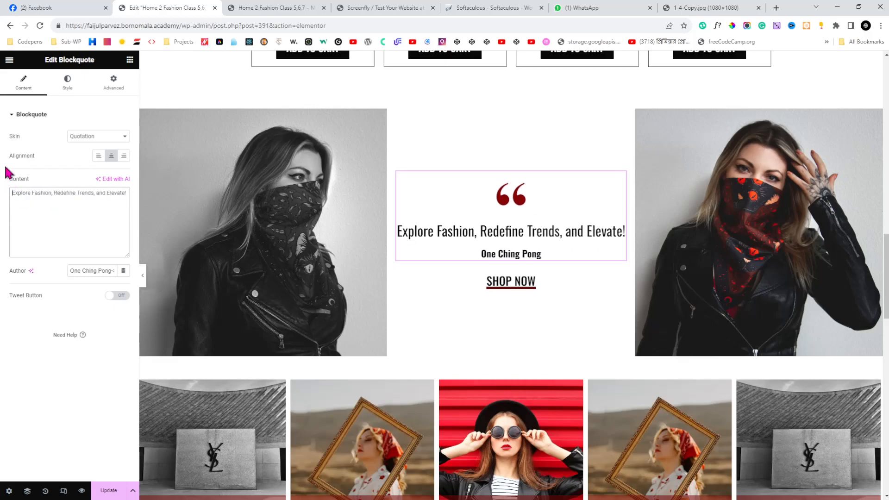
Increase the blockquote content's typography size to 46 px
{"action": "left_click", "coordinate": [68, 88]}
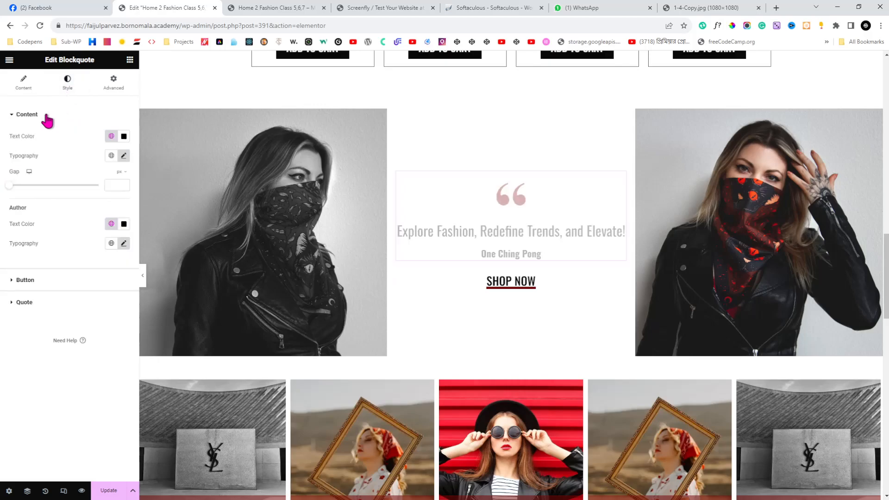
{"action": "left_click", "coordinate": [123, 156]}
{"action": "left_click_drag", "start_coordinate": [27, 230], "coordinate": [33, 232]}
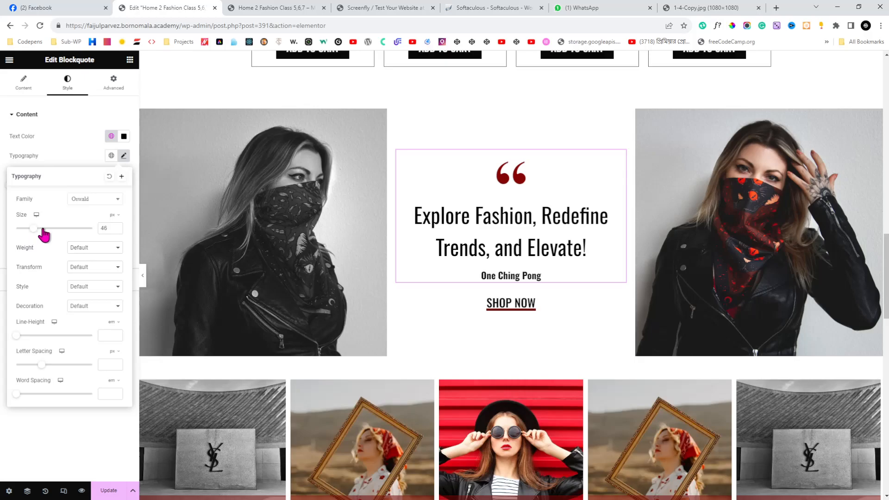
Set the blockquote content's typography to size 42 px, weight 700 (Bold) and Uppercase transform
{"action": "left_click", "coordinate": [116, 230]}
{"action": "left_click", "coordinate": [117, 231]}
{"action": "left_click", "coordinate": [116, 231]}
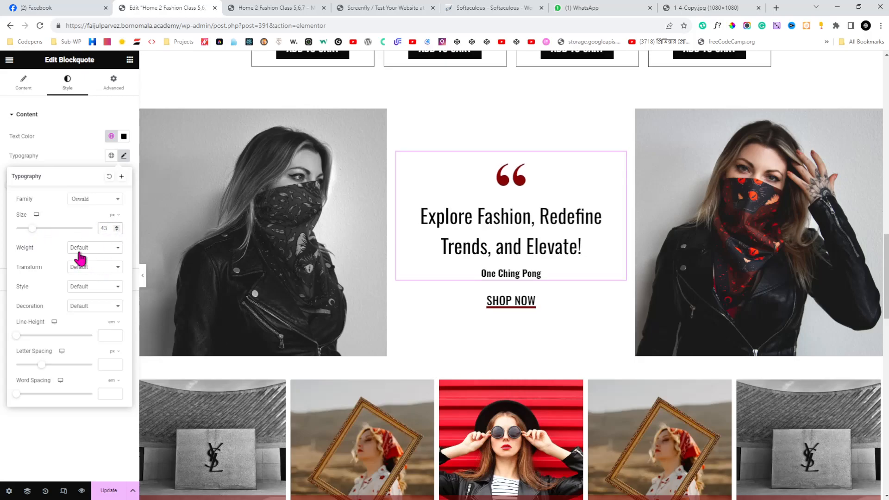
{"action": "left_click", "coordinate": [88, 304]}
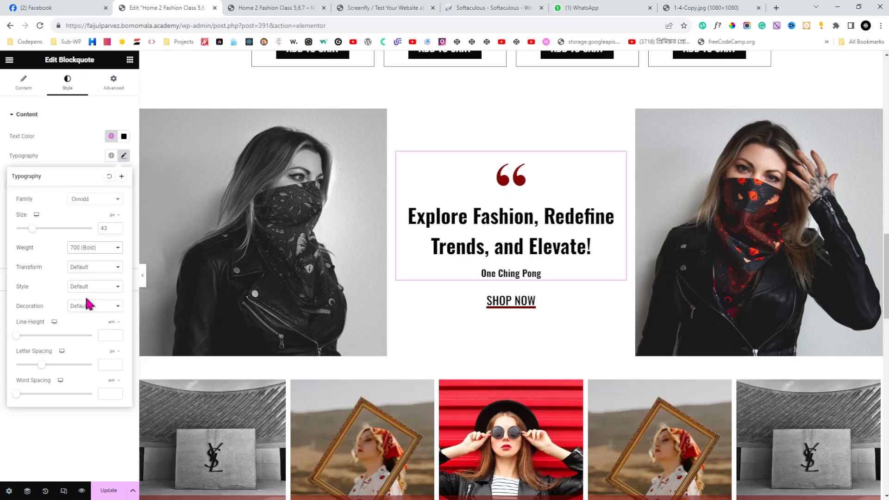
{"action": "left_click", "coordinate": [116, 231]}
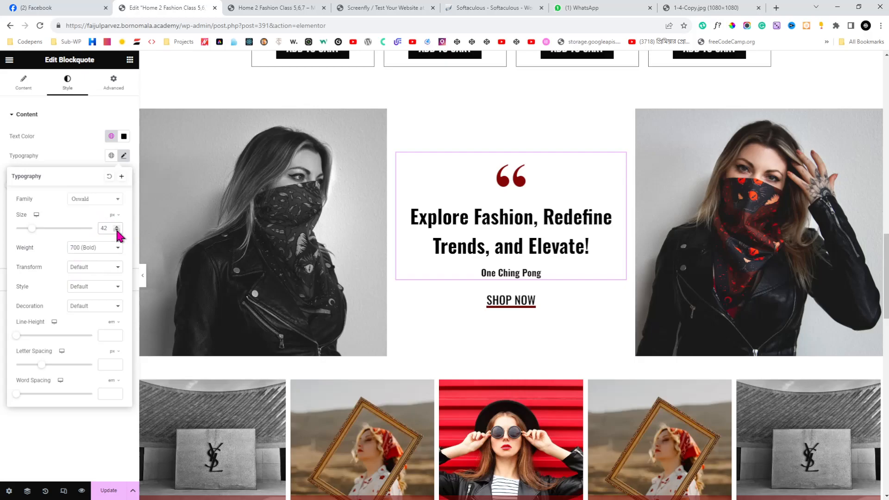
{"action": "left_click", "coordinate": [99, 289]}
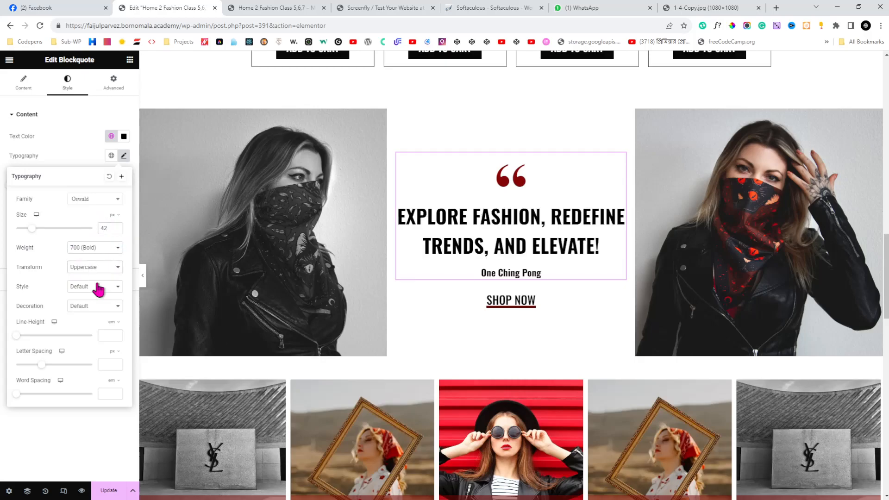
{"action": "left_click", "coordinate": [142, 276]}
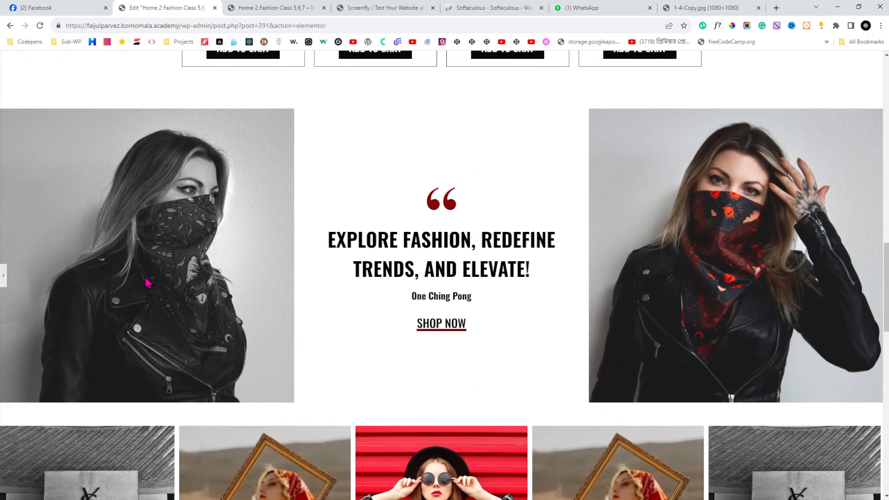
{"action": "scroll", "coordinate": [146, 282], "scroll_direction": "down", "scroll_amount": 1}
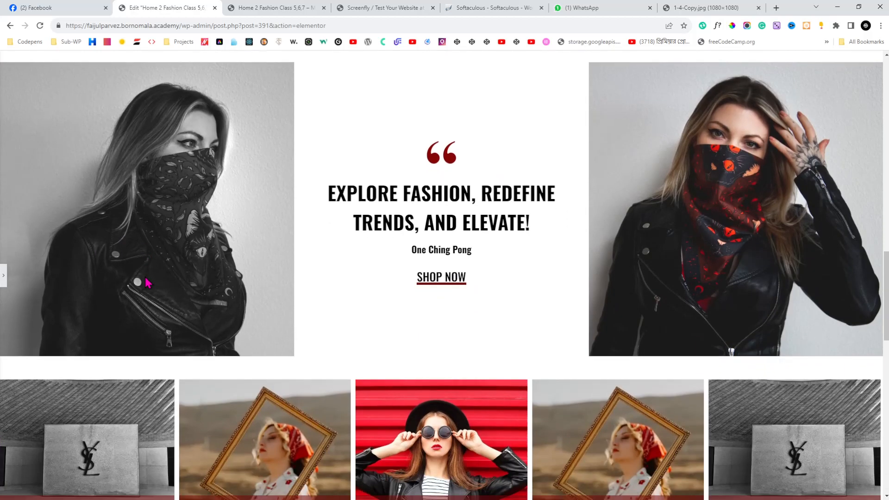
Set the New Arrivals "Shop Now" button's bottom padding to 5 px and its other paddings to 0
{"action": "scroll", "coordinate": [147, 282], "scroll_direction": "up", "scroll_amount": 15}
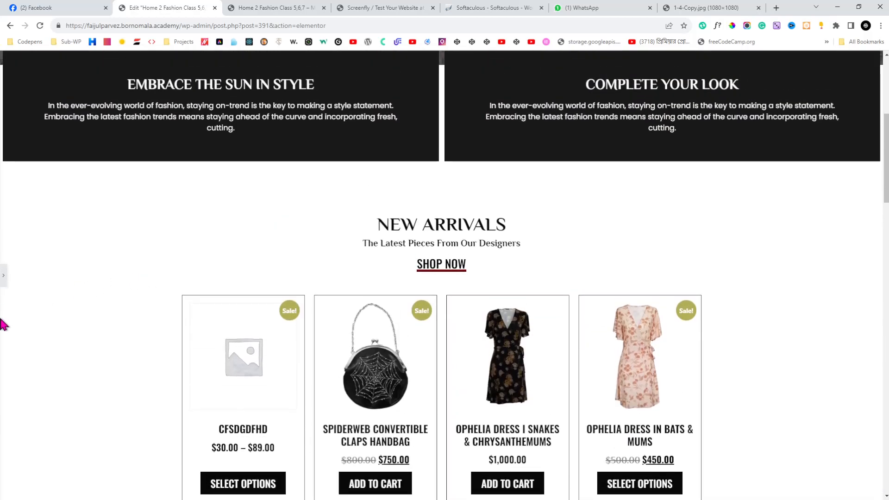
{"action": "left_click", "coordinate": [516, 275]}
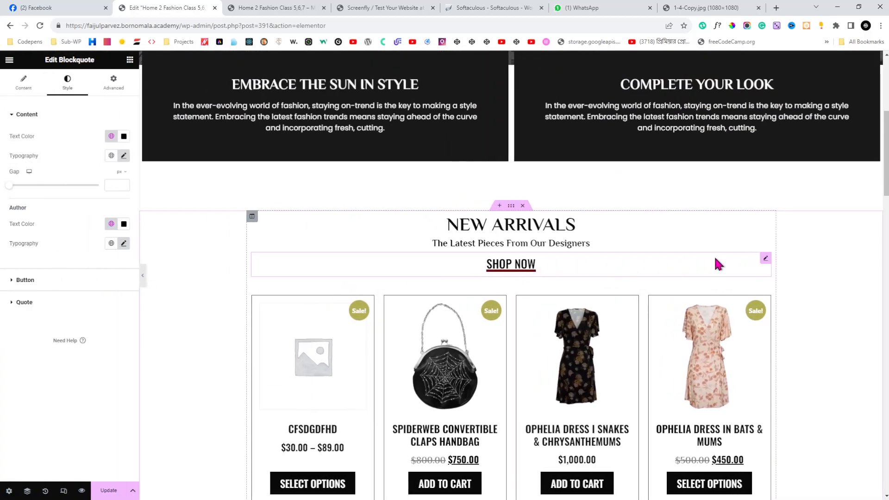
{"action": "left_click", "coordinate": [762, 259]}
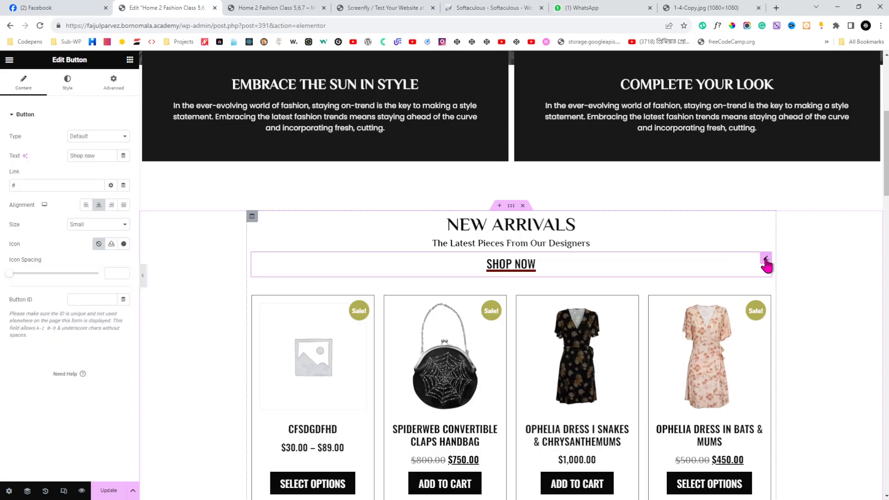
{"action": "left_click", "coordinate": [59, 88]}
{"action": "scroll", "coordinate": [3, 241], "scroll_direction": "down", "scroll_amount": 1}
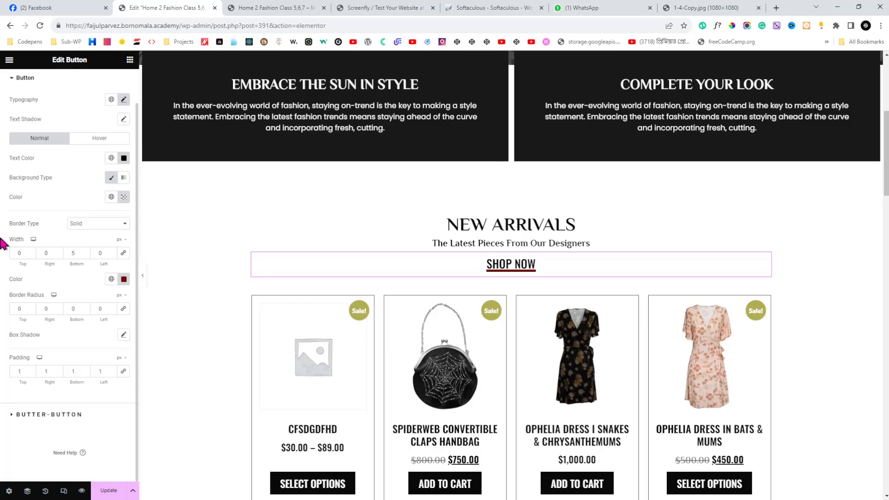
{"action": "double_click", "coordinate": [19, 371]}
{"action": "type", "text": "0"}
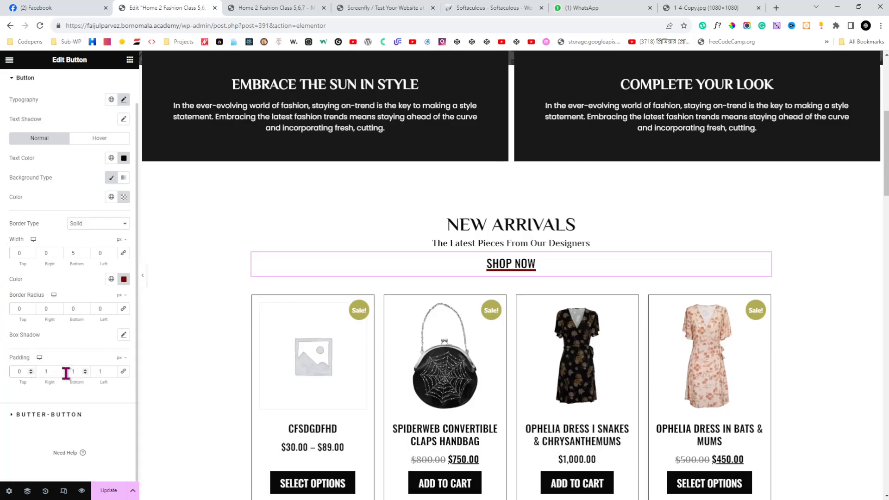
{"action": "left_click", "coordinate": [123, 371]}
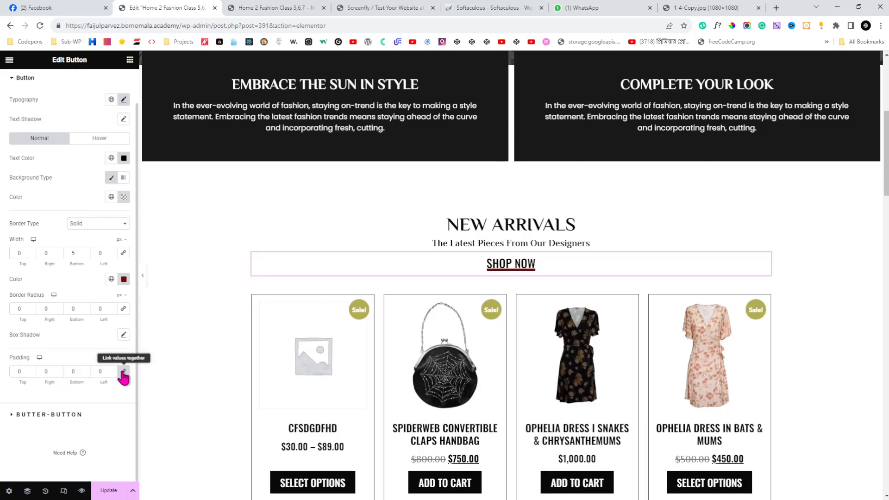
{"action": "double_click", "coordinate": [85, 370]}
{"action": "left_click", "coordinate": [85, 370]}
{"action": "left_click", "coordinate": [85, 370]}
{"action": "left_click", "coordinate": [85, 370]}
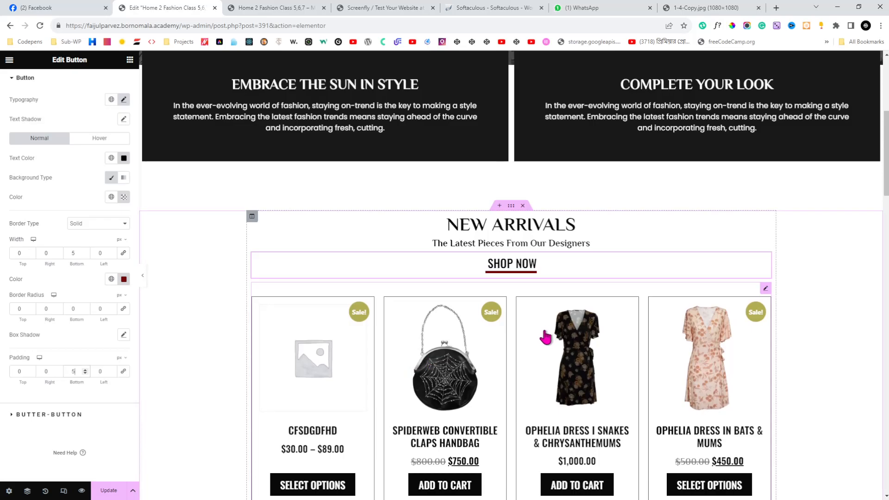
Set the quote section's "Shop Now" button padding to 5 px at the bottom and 0 on the other sides
{"action": "scroll", "coordinate": [463, 332], "scroll_direction": "down", "scroll_amount": 14}
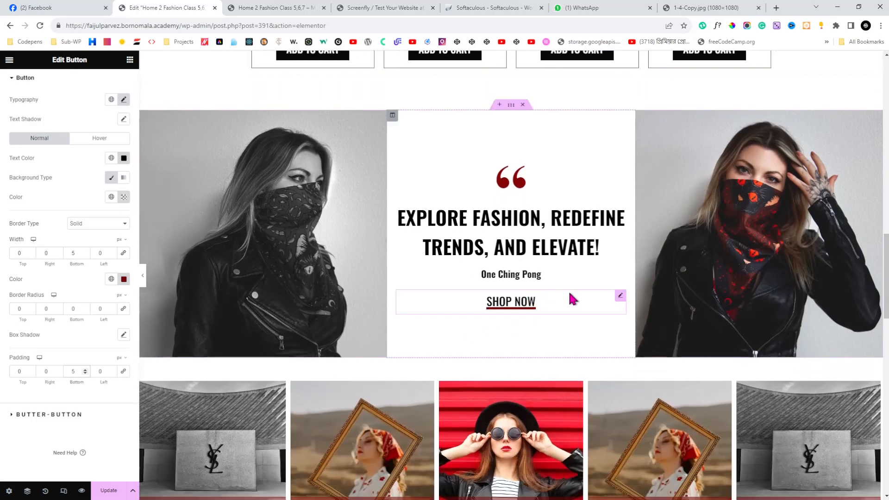
{"action": "left_click", "coordinate": [619, 298]}
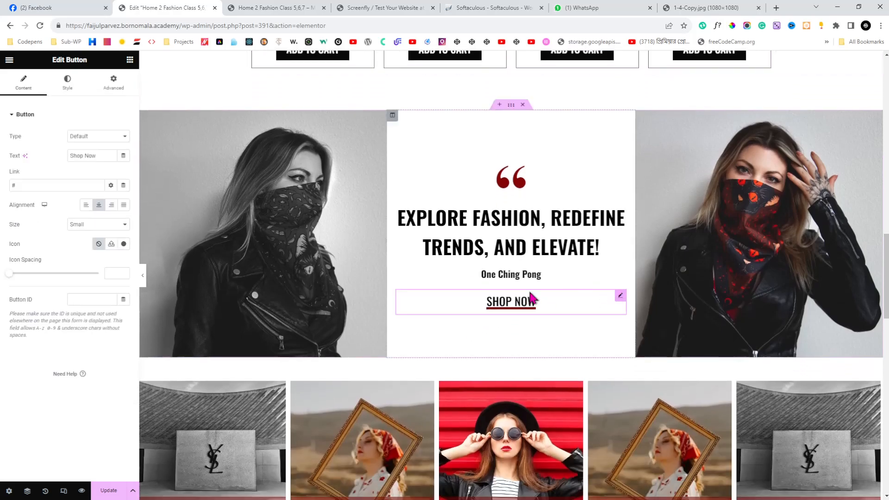
{"action": "left_click", "coordinate": [70, 91]}
{"action": "scroll", "coordinate": [74, 324], "scroll_direction": "down", "scroll_amount": 1}
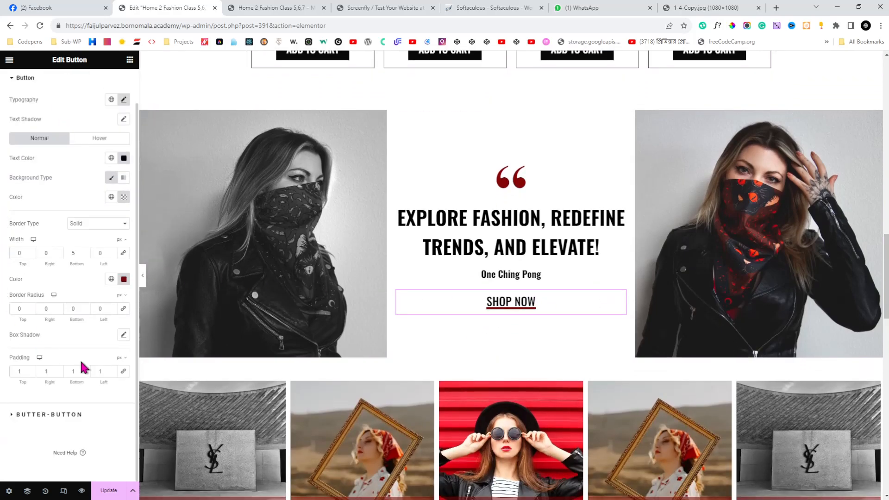
{"action": "left_click_drag", "start_coordinate": [77, 370], "coordinate": [4, 369]}
{"action": "key", "text": "BackSpace"}
{"action": "left_click", "coordinate": [112, 370]}
{"action": "type", "text": "000"}
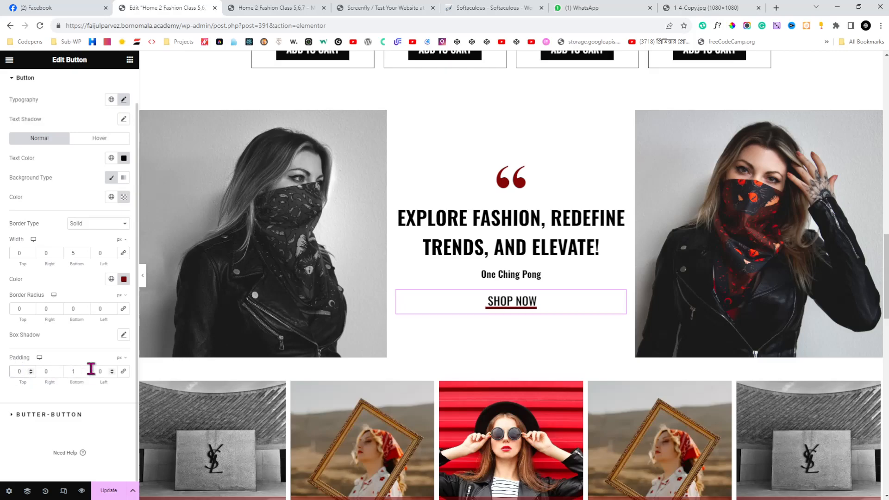
{"action": "left_click", "coordinate": [85, 369]}
{"action": "left_click", "coordinate": [85, 370]}
{"action": "left_click", "coordinate": [84, 369]}
{"action": "left_click", "coordinate": [85, 369]}
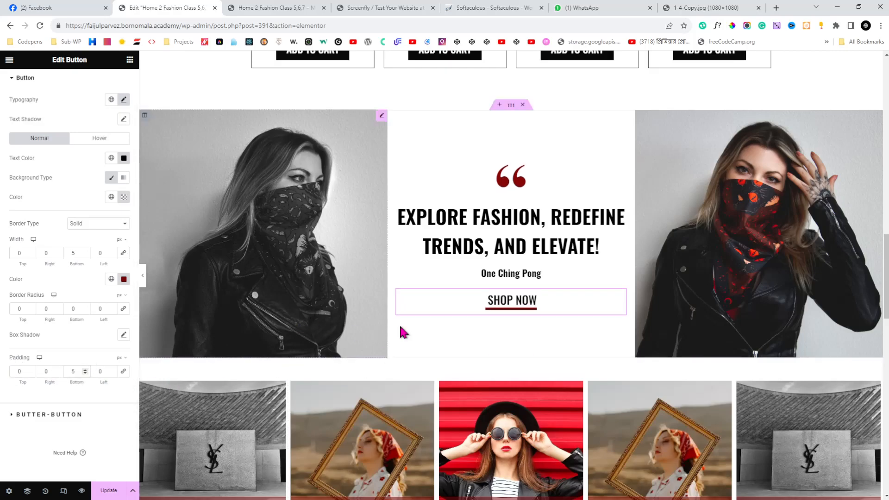
Review the quote section and Editors Choice row at full width, and check the row section's margin and padding settings
{"action": "scroll", "coordinate": [597, 273], "scroll_direction": "down", "scroll_amount": 2}
{"action": "scroll", "coordinate": [608, 256], "scroll_direction": "up", "scroll_amount": 5}
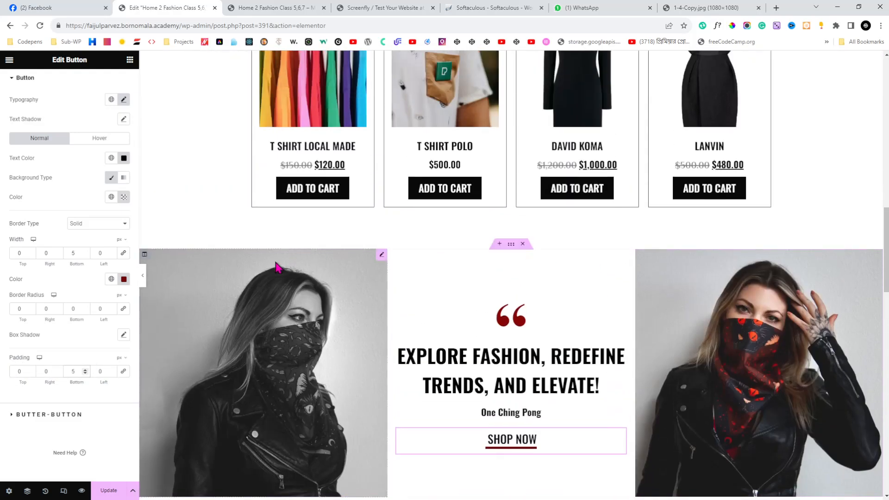
{"action": "left_click", "coordinate": [143, 277]}
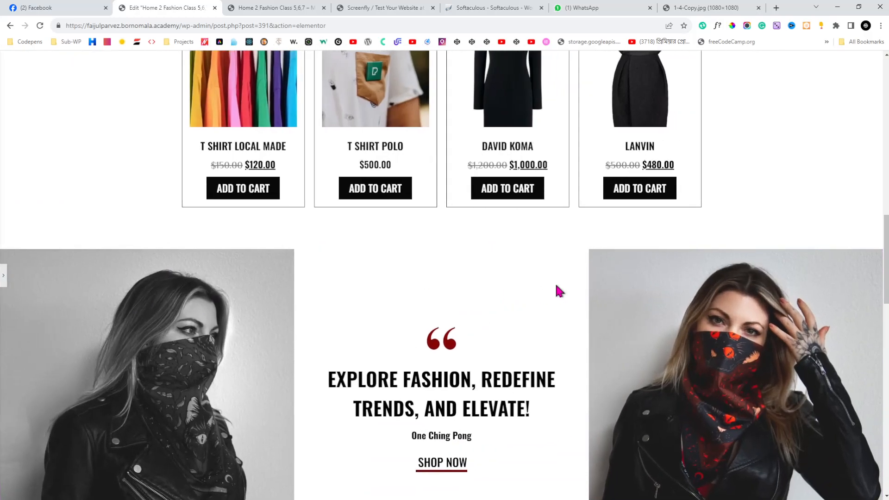
{"action": "scroll", "coordinate": [558, 287], "scroll_direction": "down", "scroll_amount": 2}
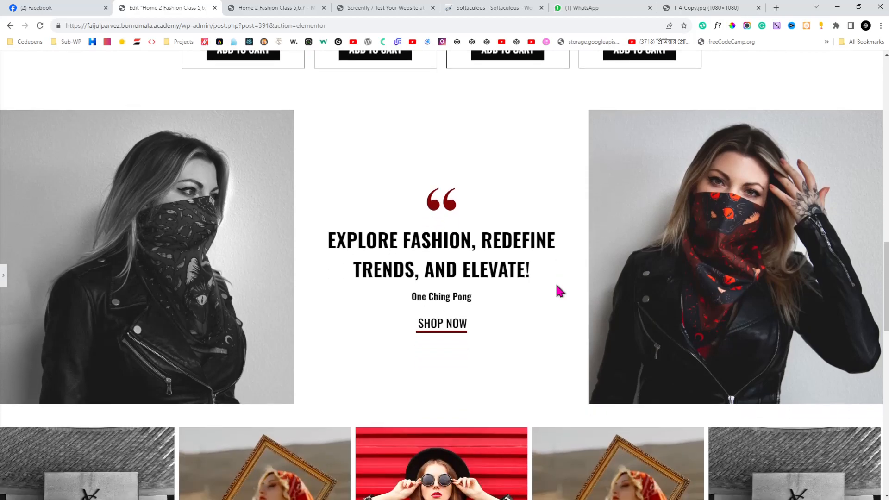
{"action": "scroll", "coordinate": [557, 287], "scroll_direction": "down", "scroll_amount": 2}
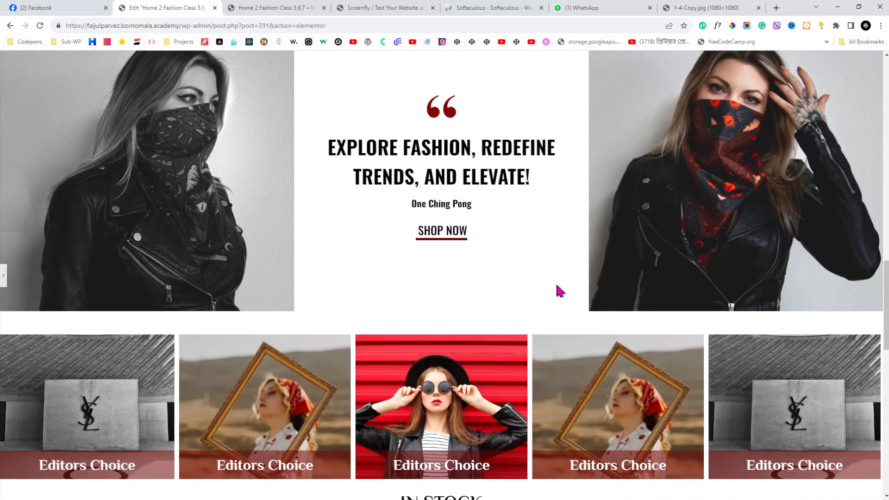
{"action": "scroll", "coordinate": [557, 286], "scroll_direction": "down", "scroll_amount": 3}
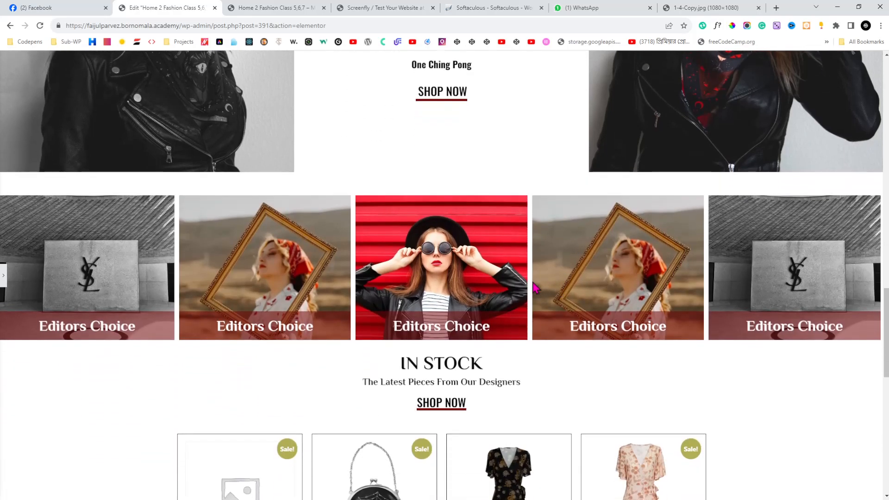
{"action": "left_click", "coordinate": [3, 278]}
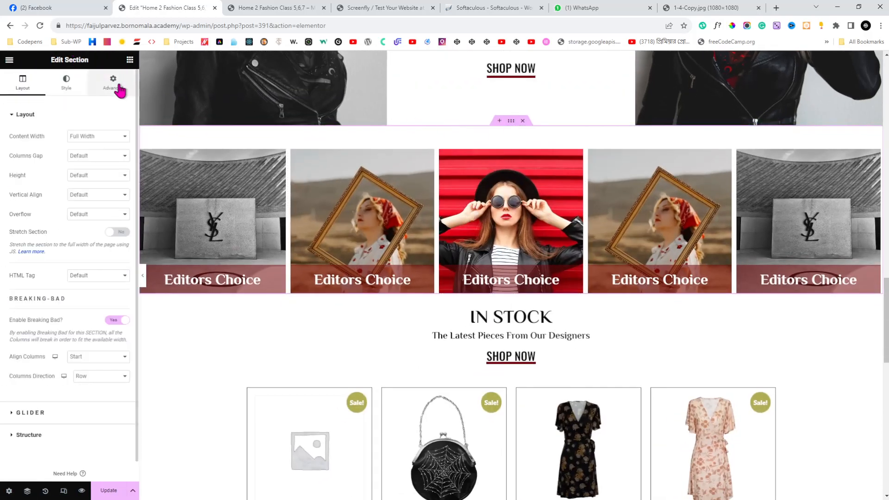
{"action": "left_click", "coordinate": [116, 87]}
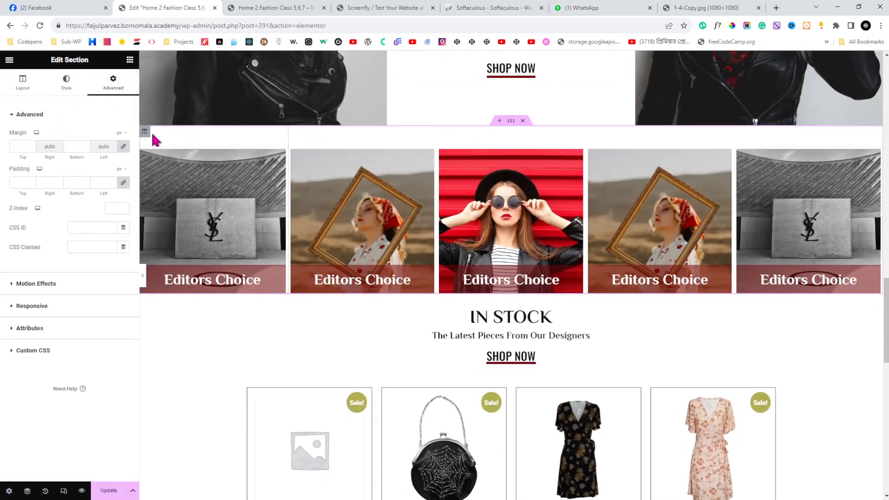
Set the top margin of the first and second Editors Choice columns to 0
{"action": "left_click", "coordinate": [146, 133]}
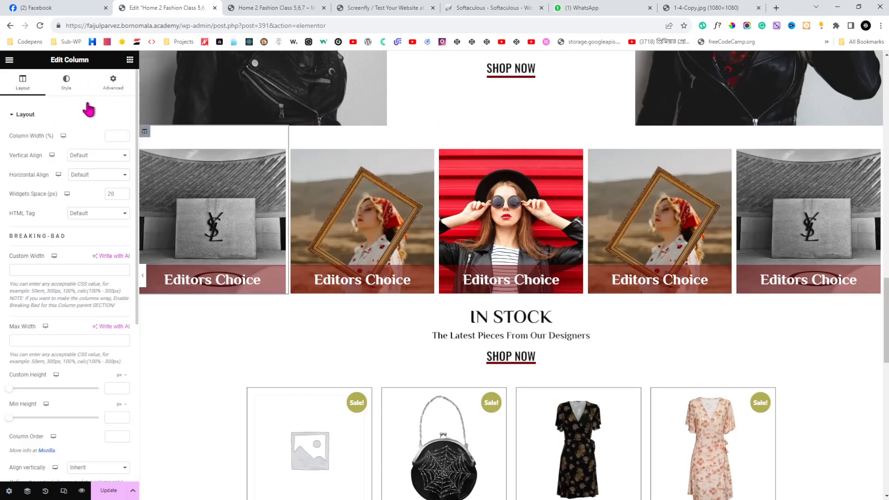
{"action": "left_click", "coordinate": [118, 81]}
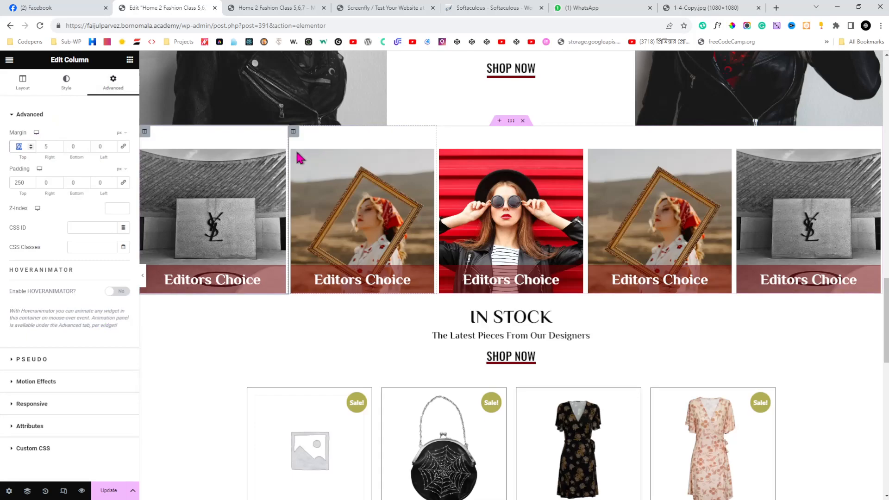
{"action": "type", "text": "0"}
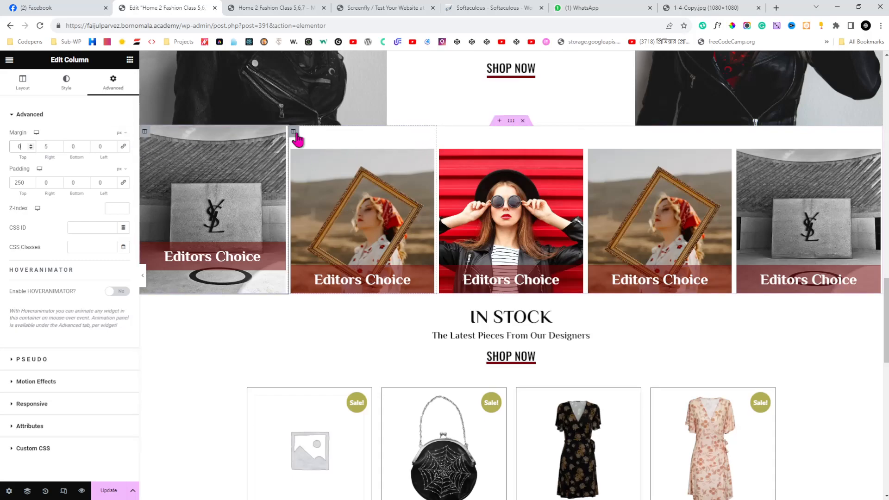
{"action": "left_click", "coordinate": [294, 133]}
{"action": "left_click", "coordinate": [113, 83]}
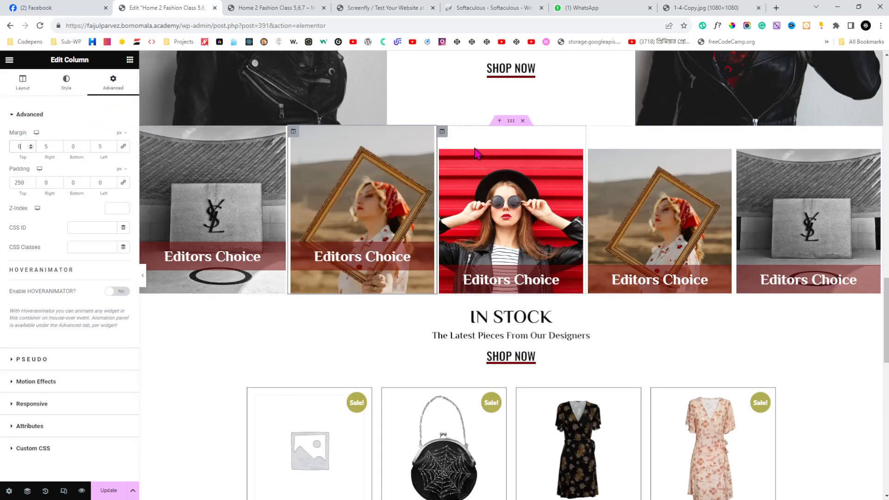
Set the top margin of the third and fourth Editors Choice columns to 0
{"action": "left_click", "coordinate": [440, 135]}
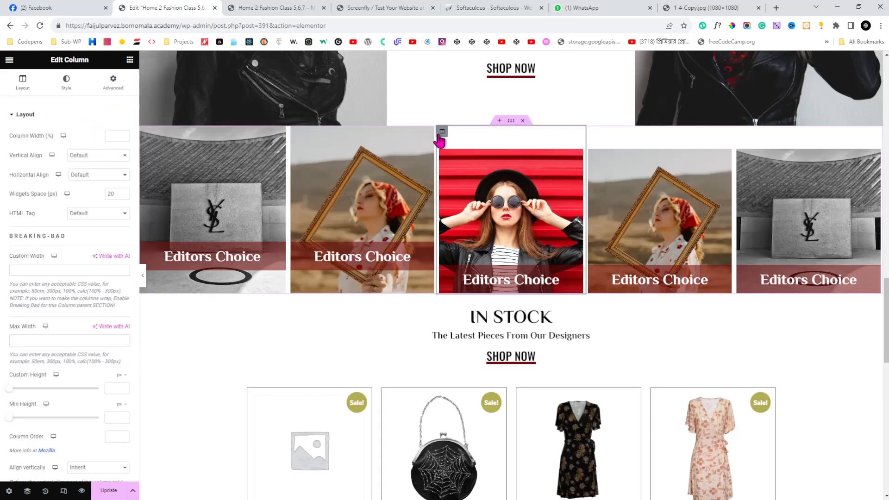
{"action": "left_click", "coordinate": [113, 84]}
{"action": "key", "text": "BackSpace"}
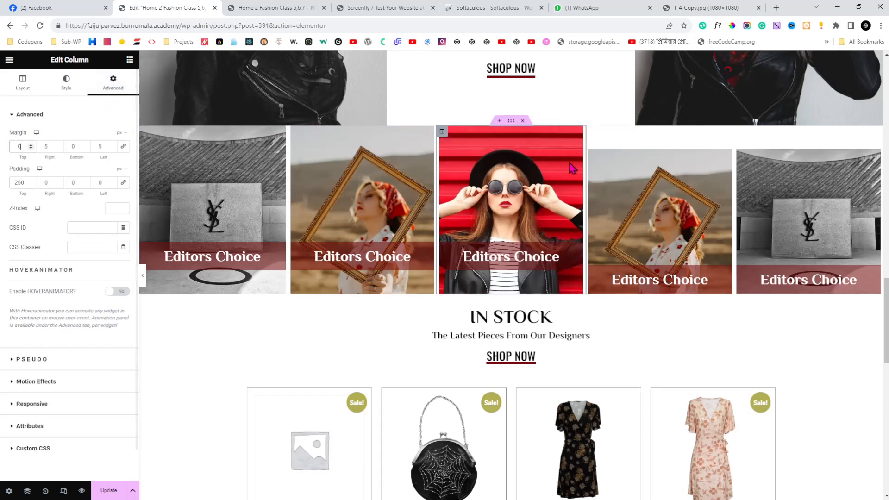
{"action": "left_click", "coordinate": [591, 132]}
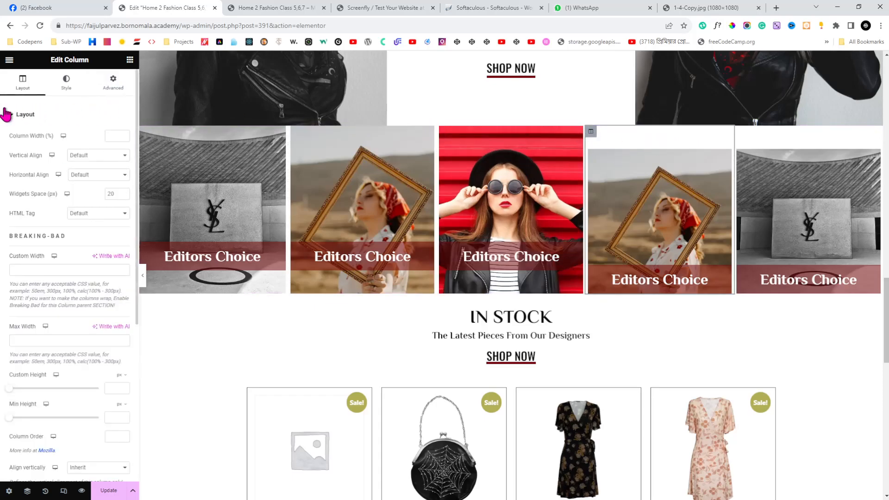
{"action": "left_click", "coordinate": [114, 88]}
{"action": "left_click", "coordinate": [22, 146]}
{"action": "key", "text": "BackSpace"}
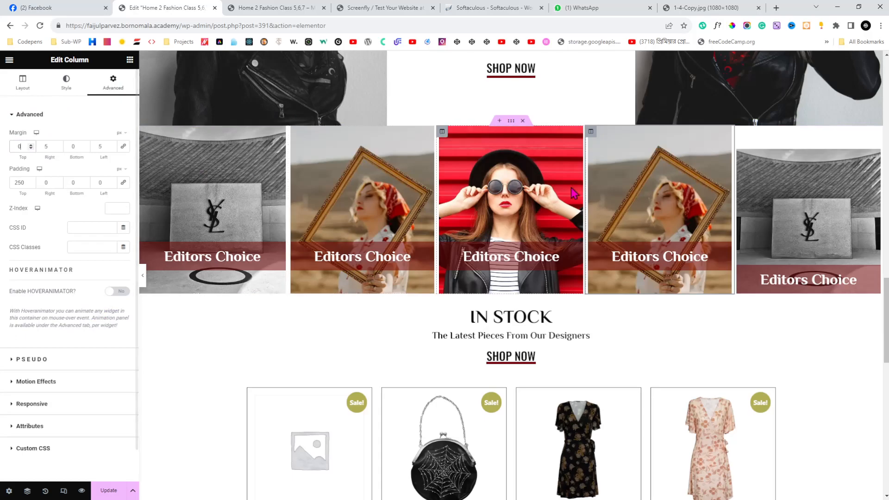
Set the top margin of the fifth Editors Choice column to 0
{"action": "left_click", "coordinate": [740, 131]}
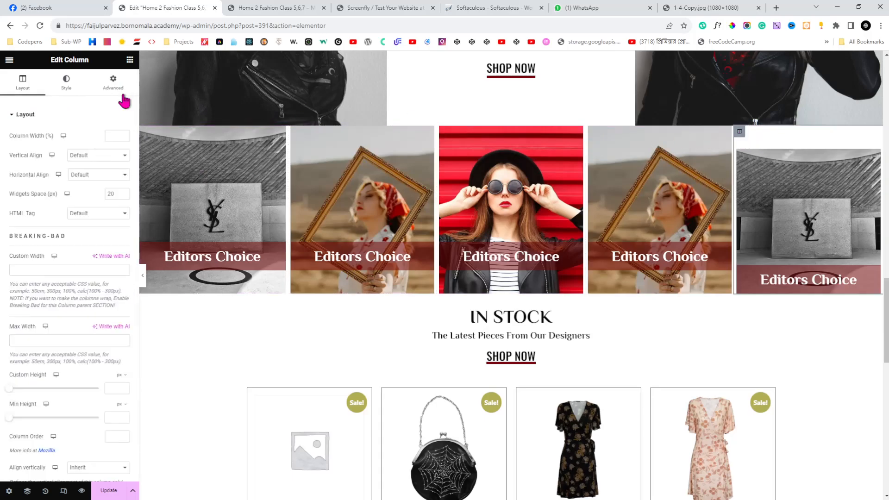
{"action": "left_click", "coordinate": [111, 86]}
{"action": "type", "text": "0"}
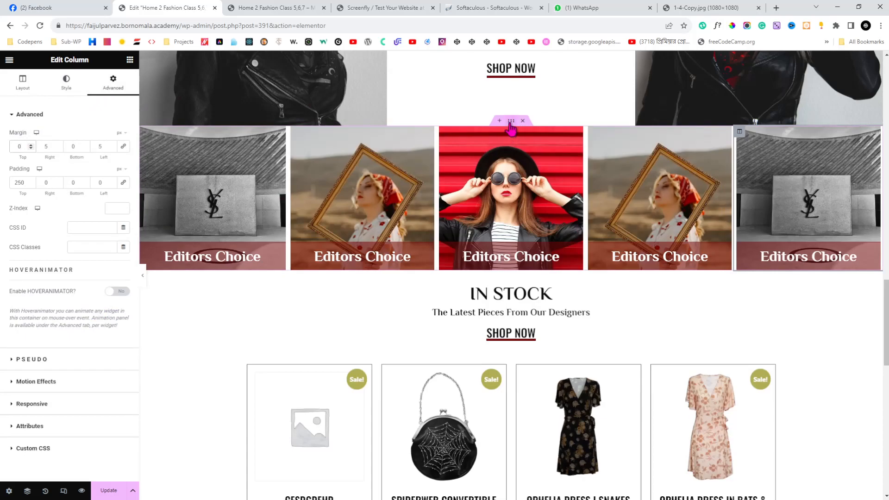
Set the top and bottom margins of the Editors Choice section to 80 px and preview the spacing at full width
{"action": "left_click", "coordinate": [510, 121]}
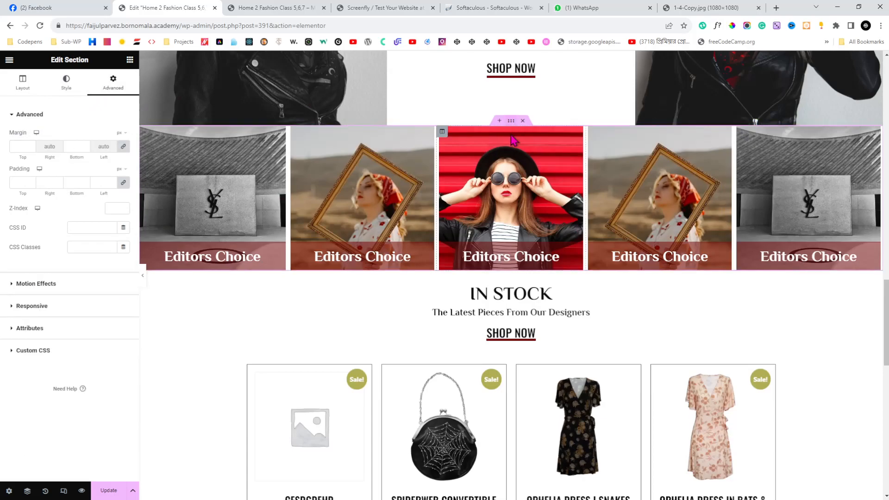
{"action": "left_click", "coordinate": [16, 145]}
{"action": "type", "text": "80"}
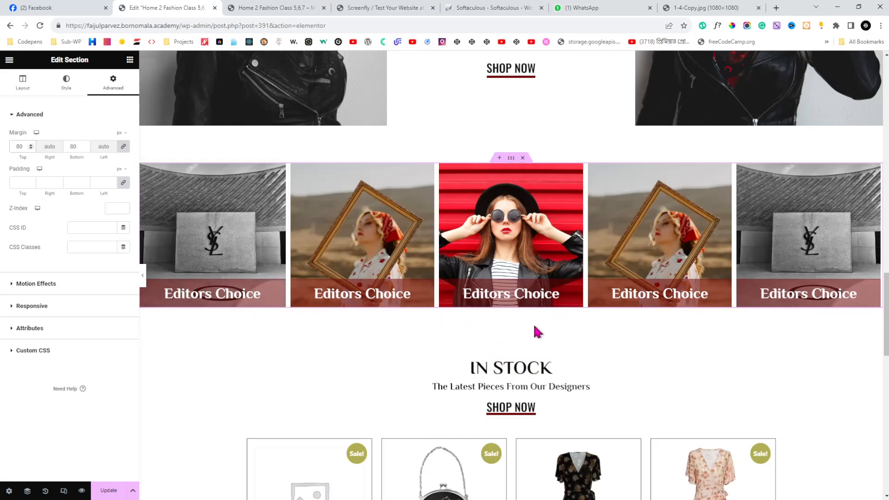
{"action": "left_click", "coordinate": [144, 285]}
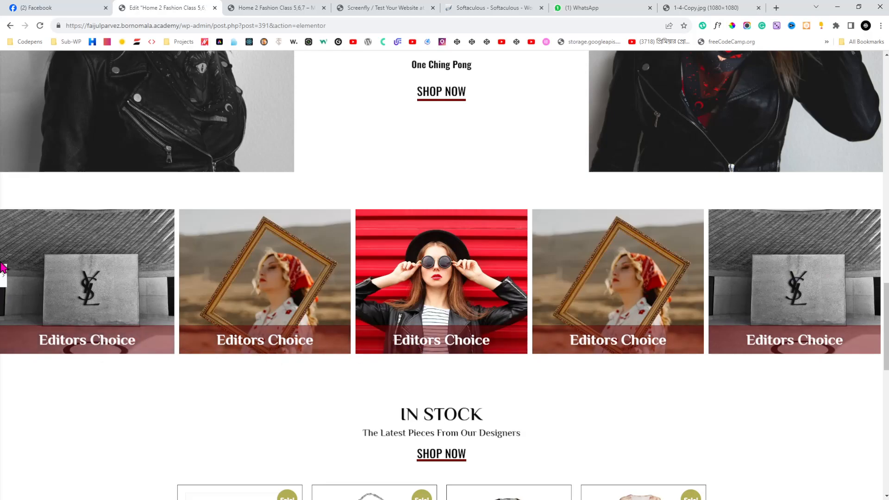
{"action": "left_click", "coordinate": [2, 278]}
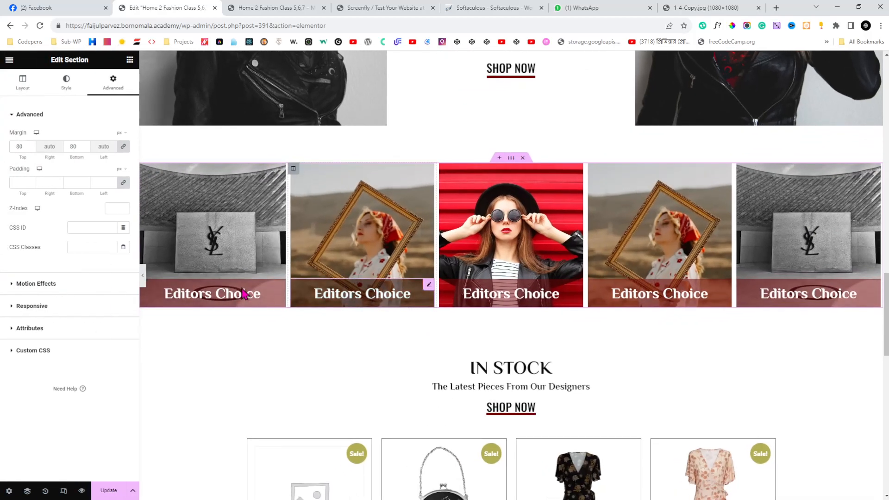
Remove the stray gwmw markup from the first Editors Choice heading's title, leaving only "Editors Choice"
{"action": "left_click", "coordinate": [279, 287]}
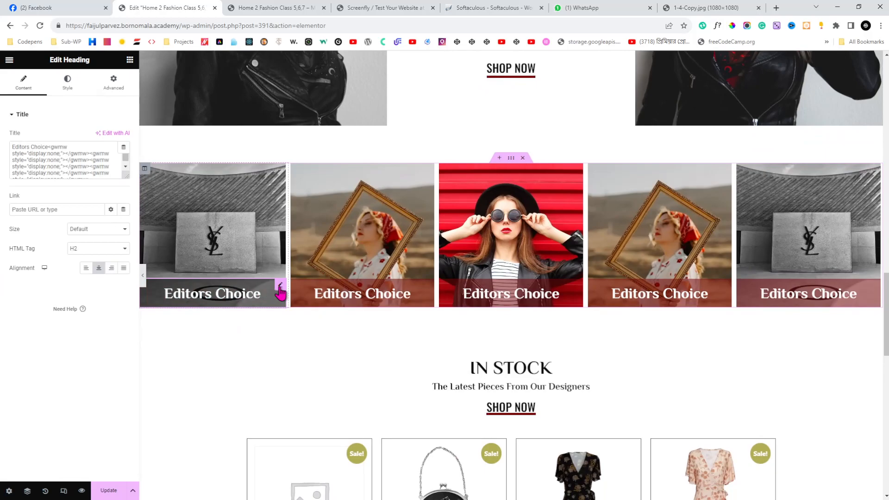
{"action": "mouse_move", "coordinate": [16, 154]}
{"action": "left_mouse_down"}
{"action": "mouse_move", "coordinate": [77, 164]}
{"action": "mouse_move", "coordinate": [4, 158]}
{"action": "left_mouse_up"}
{"action": "key", "text": "BackSpace"}
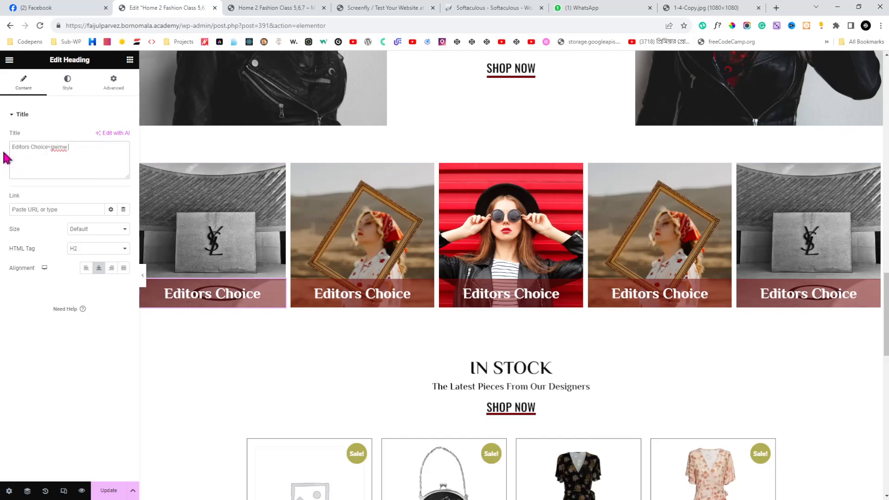
{"action": "key", "text": "BackSpace"}
{"action": "key", "text": "BackSpace"}
Try raising the black hover background color of the first Editors Choice heading to full opacity
{"action": "left_click", "coordinate": [84, 90]}
{"action": "scroll", "coordinate": [127, 159], "scroll_direction": "down", "scroll_amount": 2}
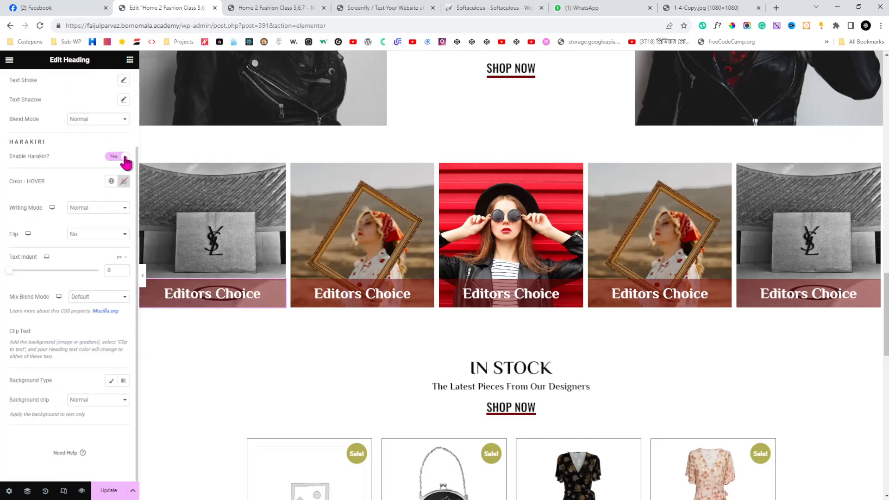
{"action": "scroll", "coordinate": [83, 116], "scroll_direction": "up", "scroll_amount": 5}
{"action": "left_click", "coordinate": [124, 89]}
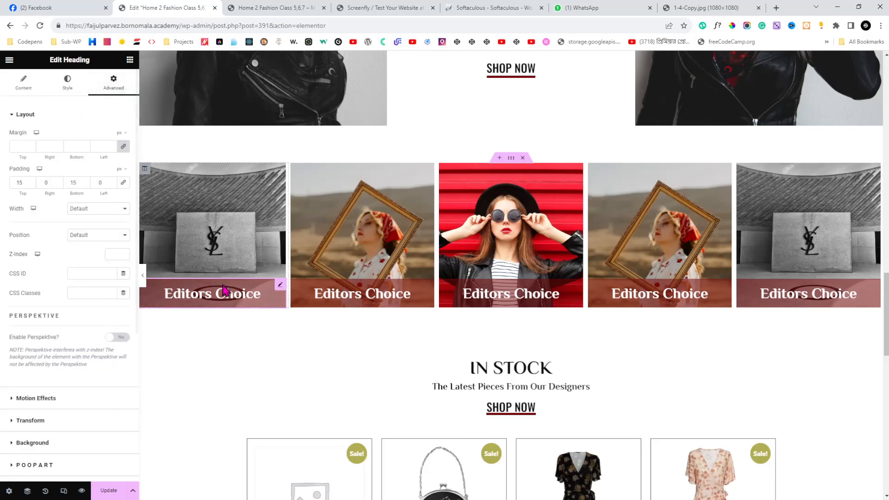
{"action": "scroll", "coordinate": [10, 333], "scroll_direction": "down", "scroll_amount": 5}
{"action": "left_click", "coordinate": [44, 357]}
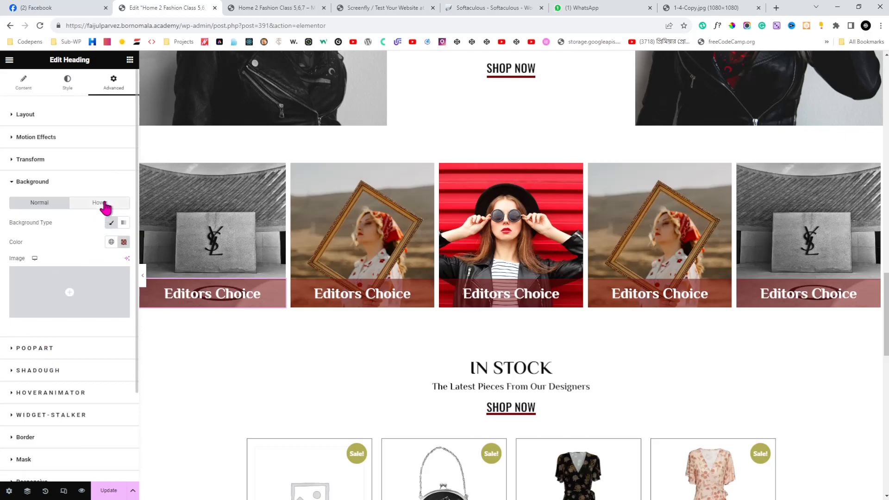
{"action": "left_click", "coordinate": [103, 204]}
{"action": "left_click", "coordinate": [30, 205]}
{"action": "left_click", "coordinate": [122, 242]}
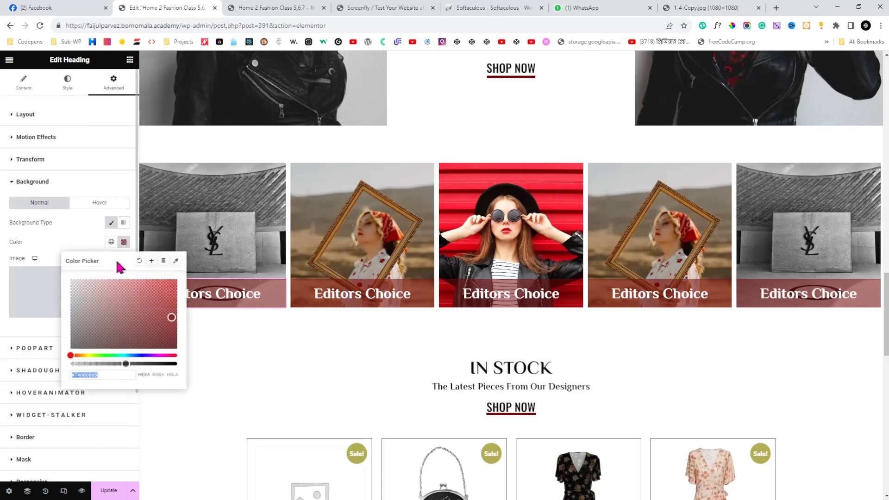
{"action": "left_click", "coordinate": [93, 205]}
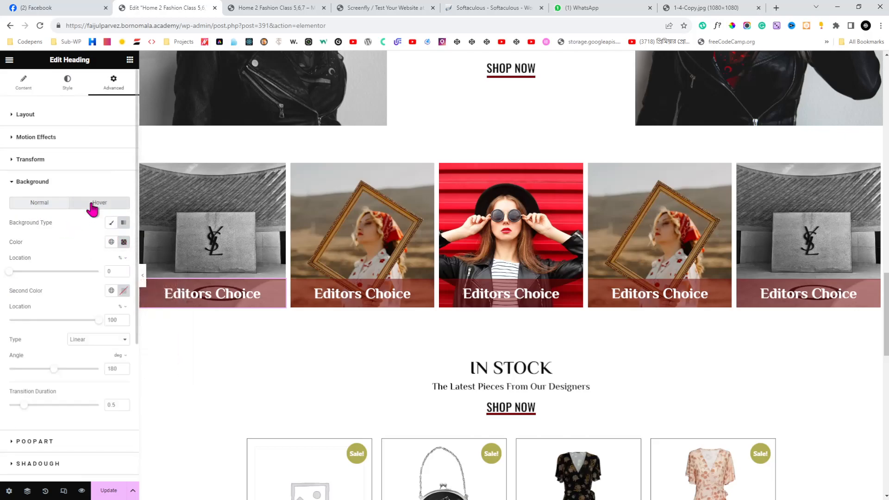
{"action": "left_click", "coordinate": [123, 243]}
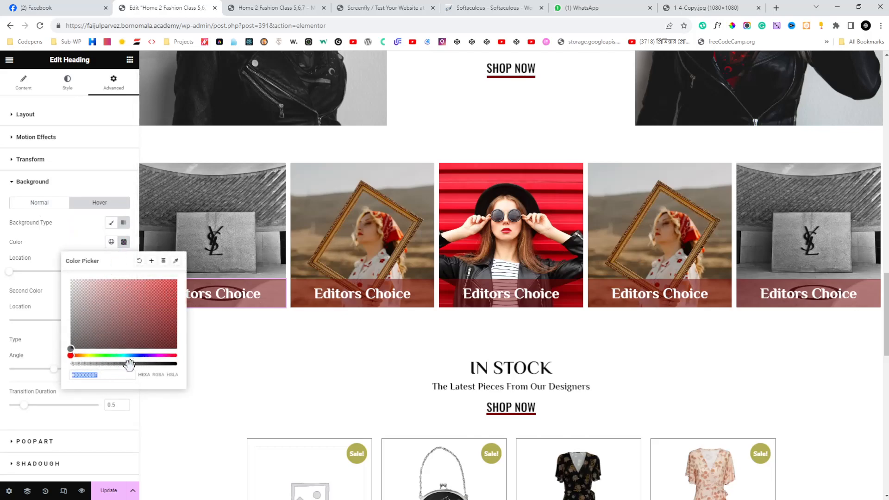
{"action": "left_click_drag", "start_coordinate": [129, 364], "coordinate": [177, 364]}
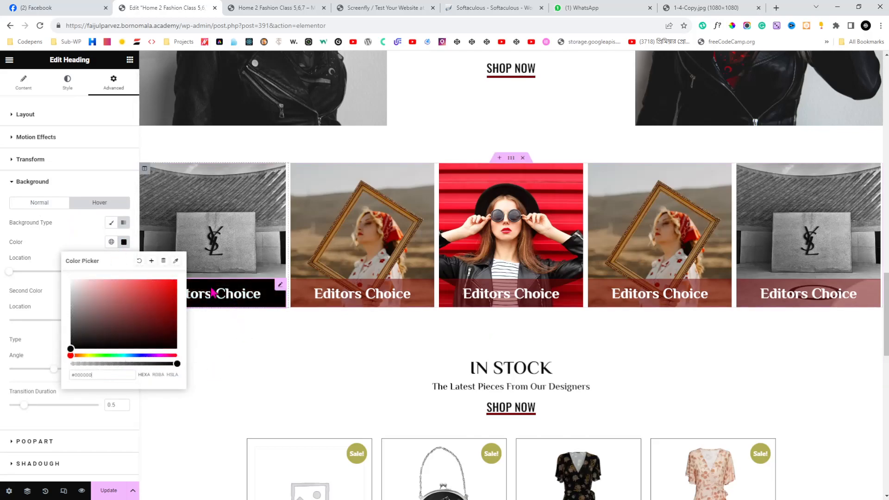
Set the first Editors Choice heading's link to # and make its first hover gradient color fully opaque black
{"action": "left_click", "coordinate": [24, 91]}
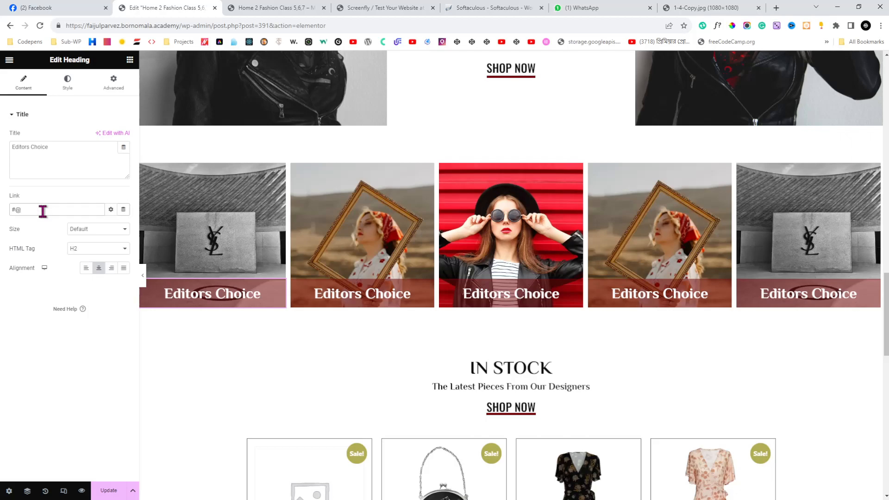
{"action": "key", "text": "BackSpace"}
{"action": "left_click", "coordinate": [100, 87]}
{"action": "scroll", "coordinate": [28, 324], "scroll_direction": "down", "scroll_amount": 2}
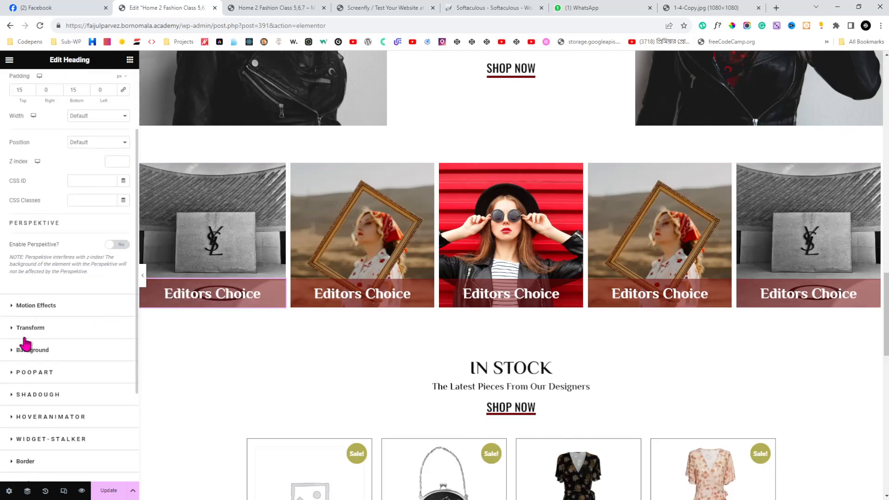
{"action": "left_click", "coordinate": [52, 352]}
{"action": "left_click", "coordinate": [101, 203]}
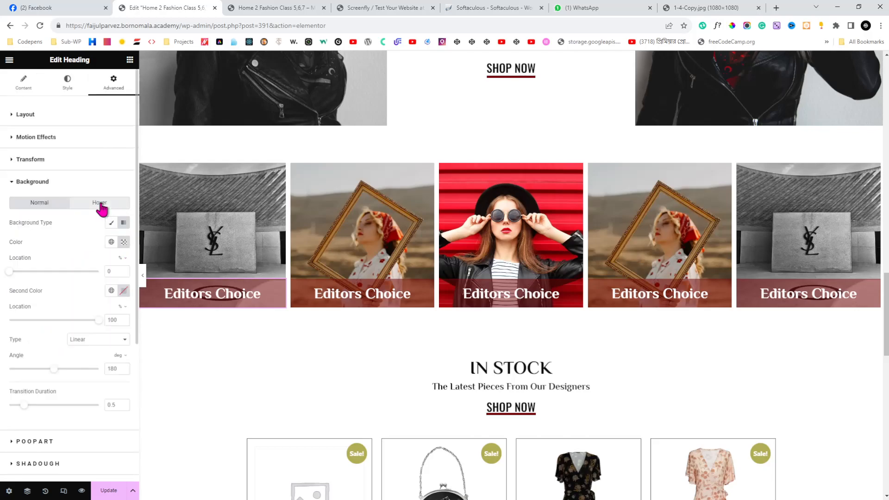
{"action": "left_click", "coordinate": [124, 242]}
{"action": "left_click_drag", "start_coordinate": [71, 364], "coordinate": [177, 363]}
{"action": "left_click", "coordinate": [60, 243]}
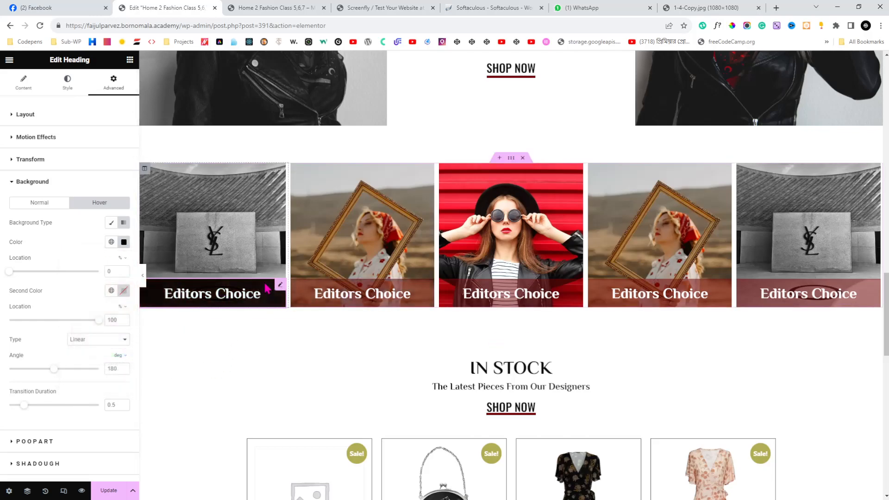
Copy the first Editors Choice heading and paste its style onto the second column's heading
{"action": "right_click", "coordinate": [282, 287]}
{"action": "left_click", "coordinate": [312, 326]}
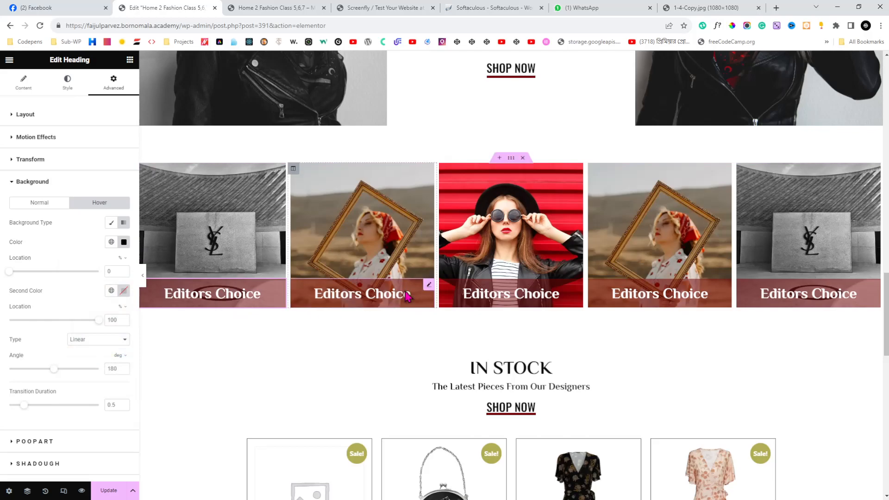
{"action": "left_click", "coordinate": [429, 285]}
{"action": "right_click", "coordinate": [427, 290]}
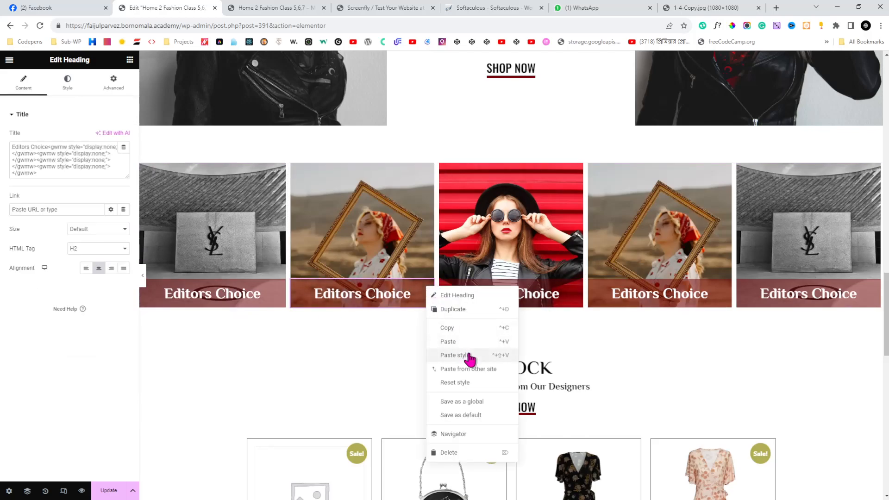
{"action": "left_click", "coordinate": [469, 355]}
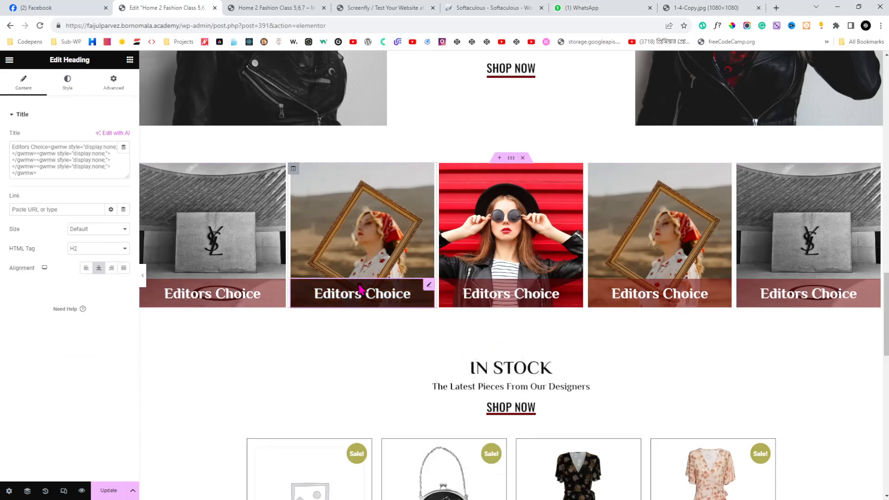
Paste the copied heading style onto the Editors Choice headings in the third, fourth and fifth columns
{"action": "right_click", "coordinate": [578, 289]}
{"action": "left_click", "coordinate": [602, 355]}
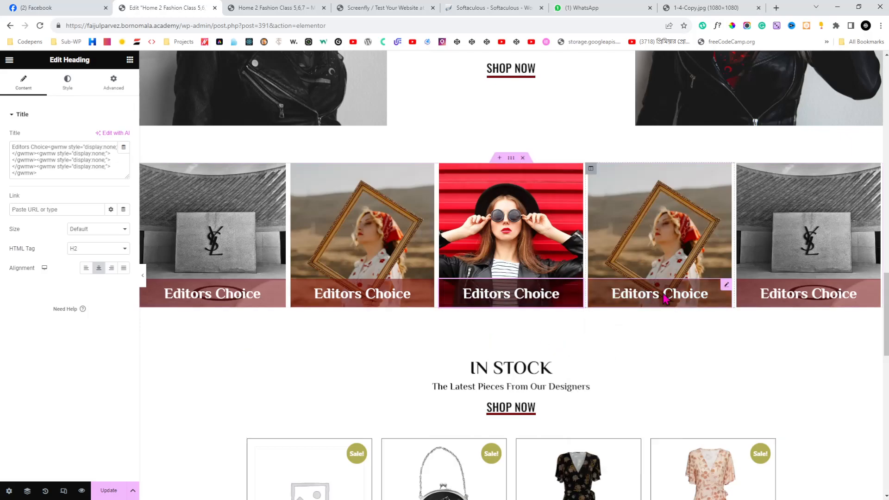
{"action": "right_click", "coordinate": [727, 288]}
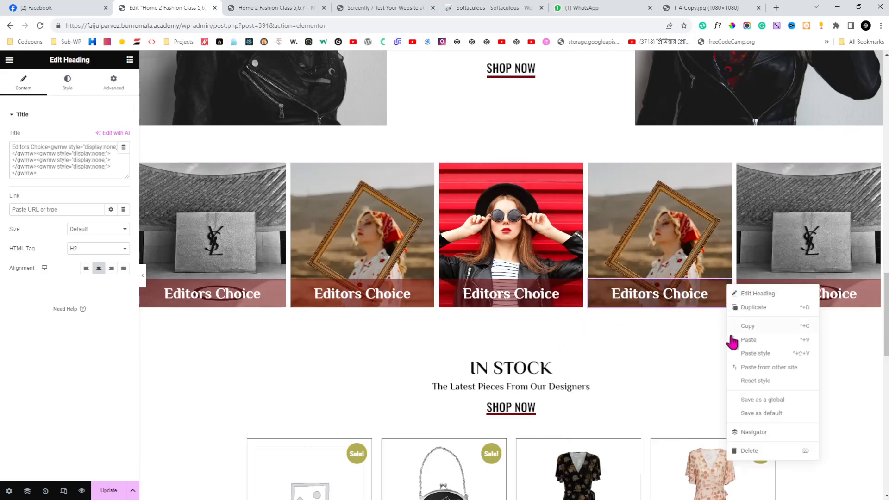
{"action": "left_click", "coordinate": [762, 354]}
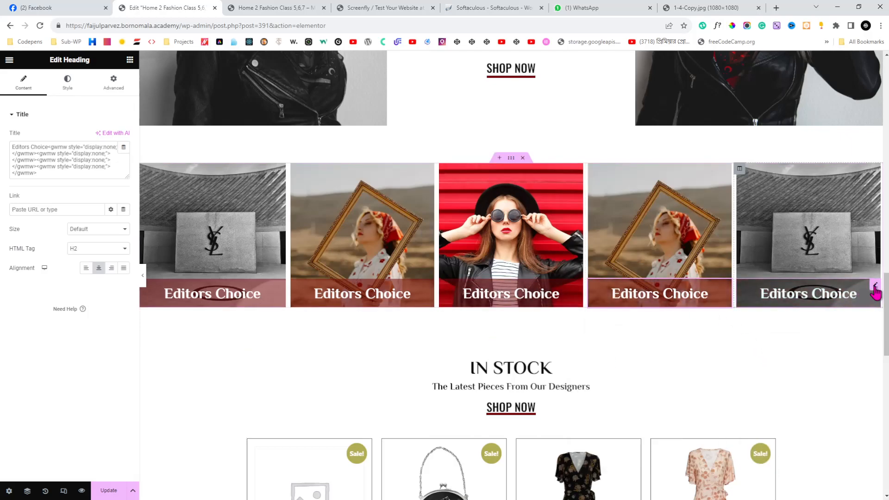
{"action": "right_click", "coordinate": [875, 291]}
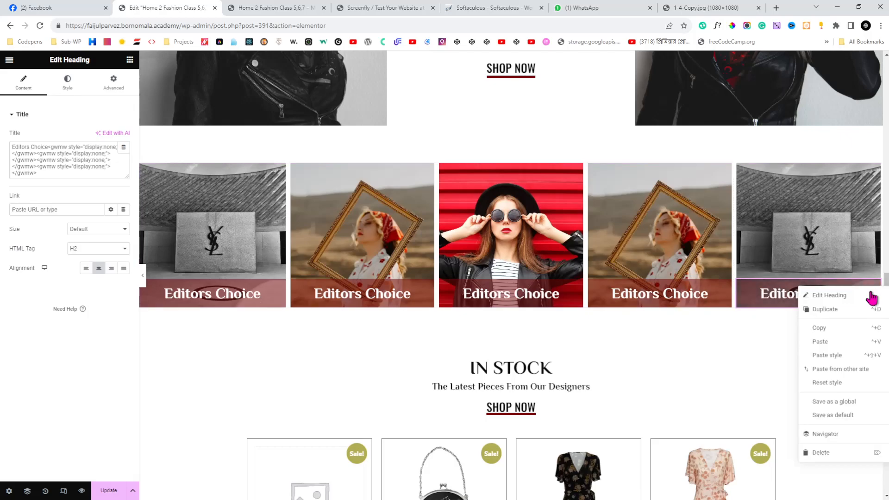
{"action": "left_click", "coordinate": [829, 355]}
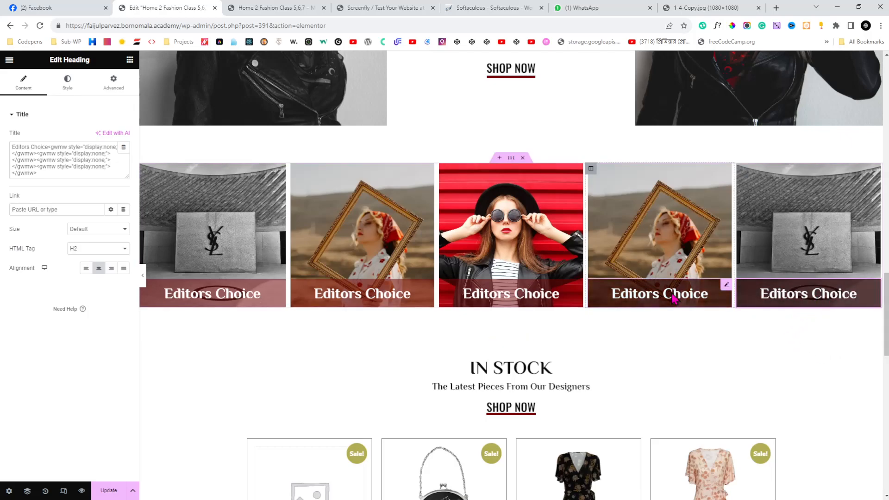
Set the top padding of the In Stock column below the Editors Choice row to 0
{"action": "left_click", "coordinate": [142, 277]}
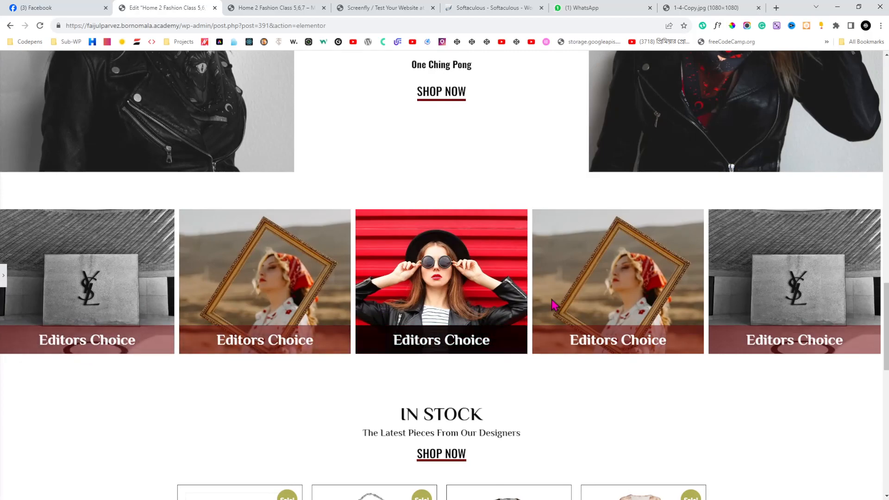
{"action": "scroll", "coordinate": [610, 264], "scroll_direction": "down", "scroll_amount": 2}
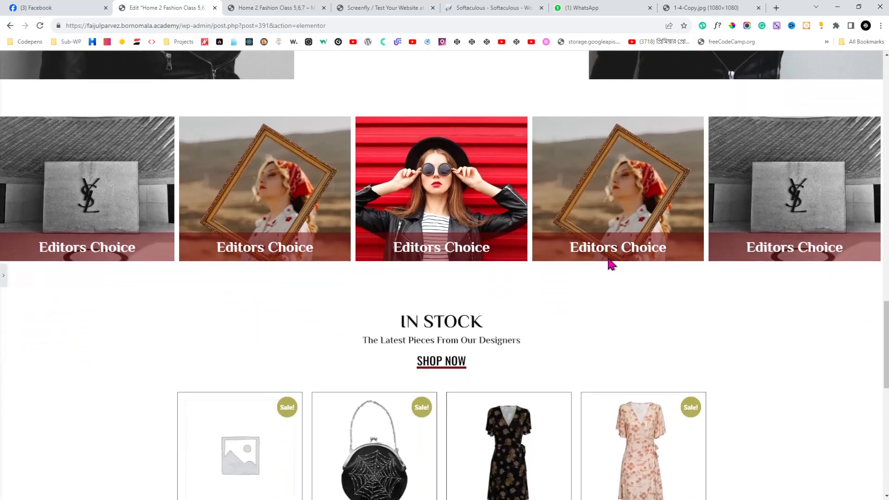
{"action": "scroll", "coordinate": [514, 254], "scroll_direction": "down", "scroll_amount": 2}
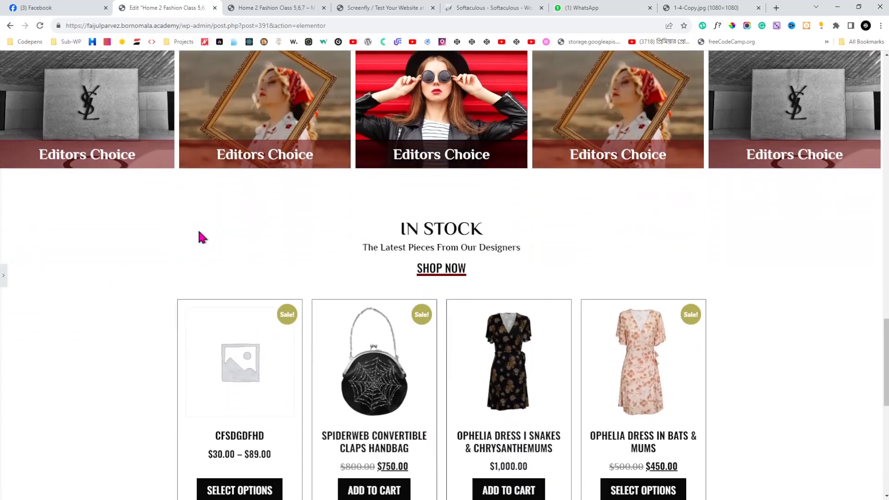
{"action": "key", "text": "ctrl+p"}
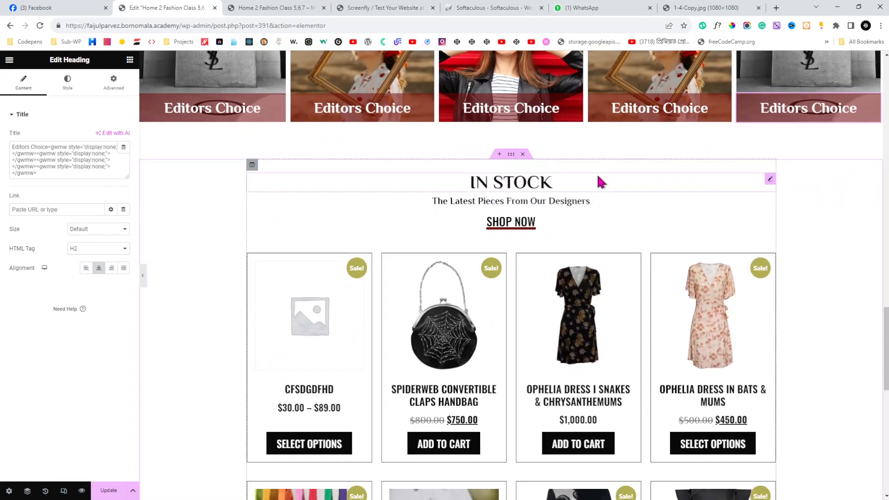
{"action": "left_click", "coordinate": [252, 164]}
{"action": "left_click", "coordinate": [114, 84]}
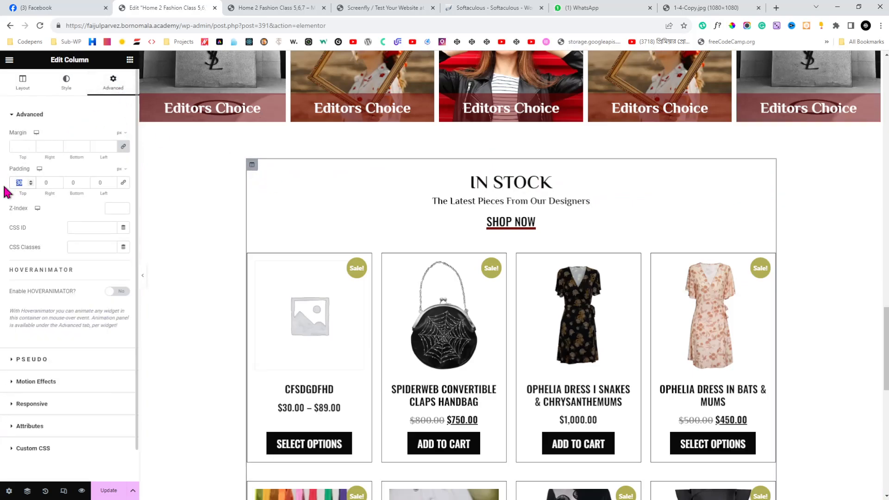
{"action": "type", "text": "0"}
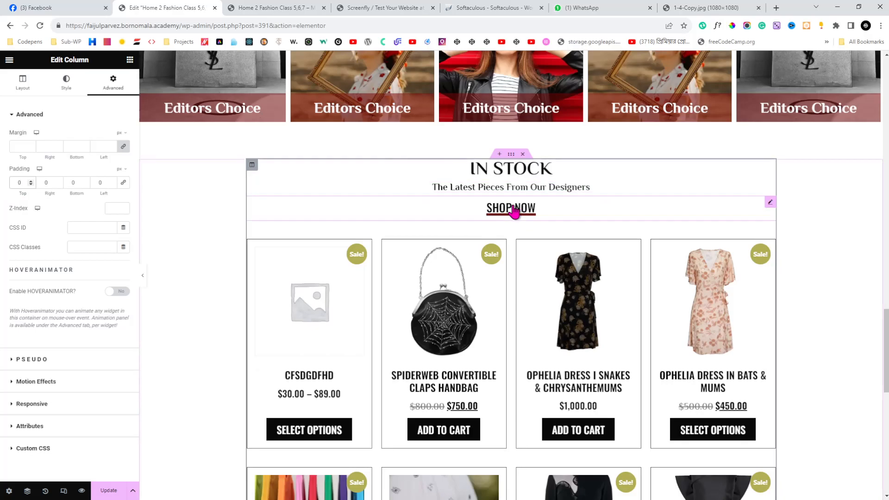
Copy the New Arrivals products grid and paste its style onto the In Stock products grid
{"action": "scroll", "coordinate": [594, 219], "scroll_direction": "down", "scroll_amount": 6}
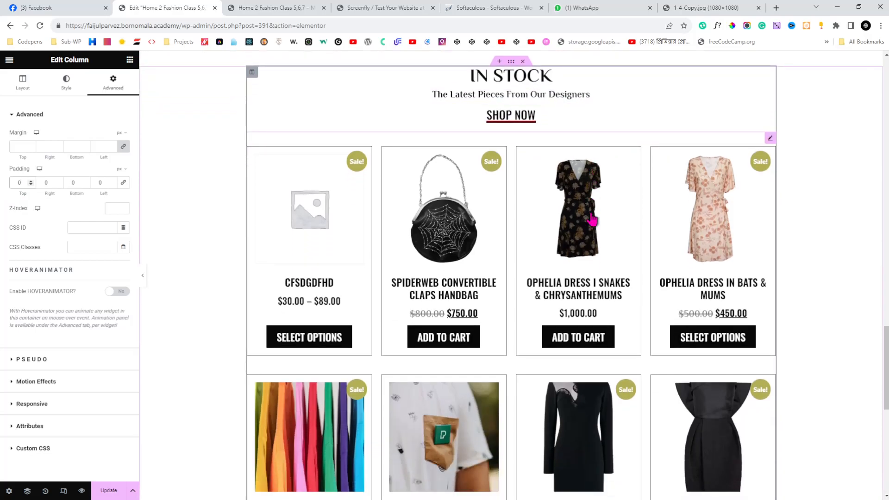
{"action": "scroll", "coordinate": [592, 219], "scroll_direction": "up", "scroll_amount": 15}
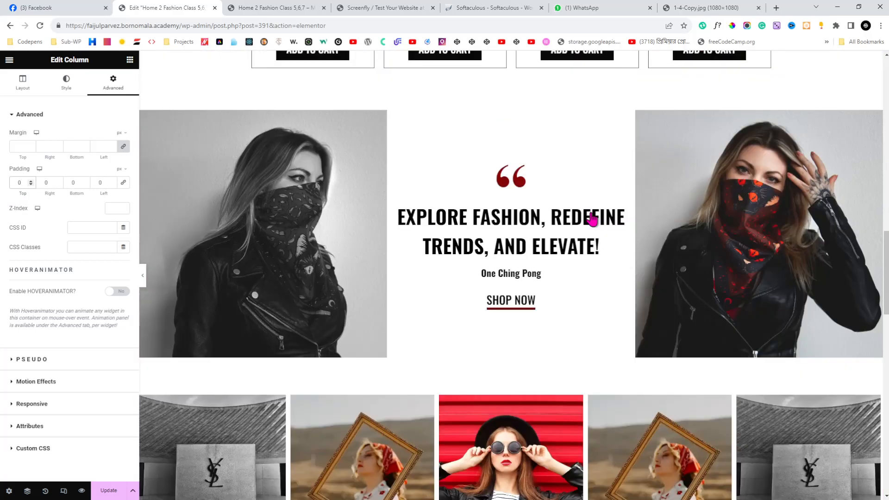
{"action": "scroll", "coordinate": [611, 222], "scroll_direction": "down", "scroll_amount": 1}
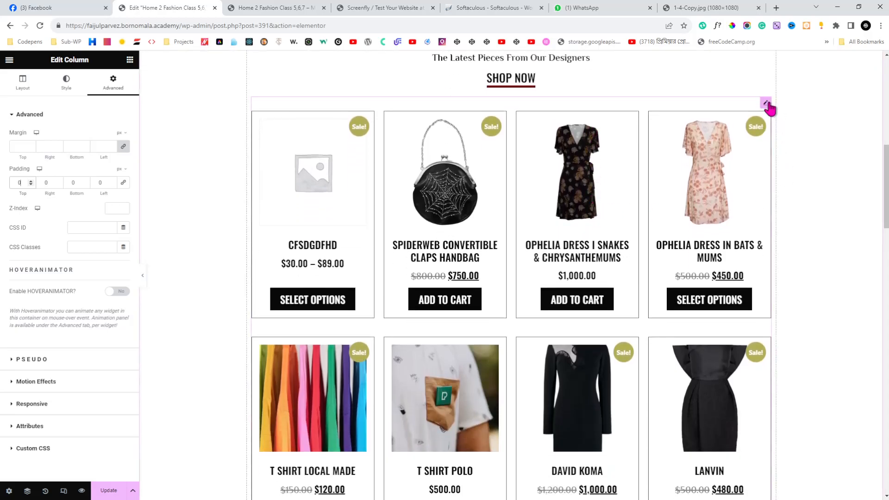
{"action": "left_click", "coordinate": [766, 104]}
{"action": "right_click", "coordinate": [769, 108]}
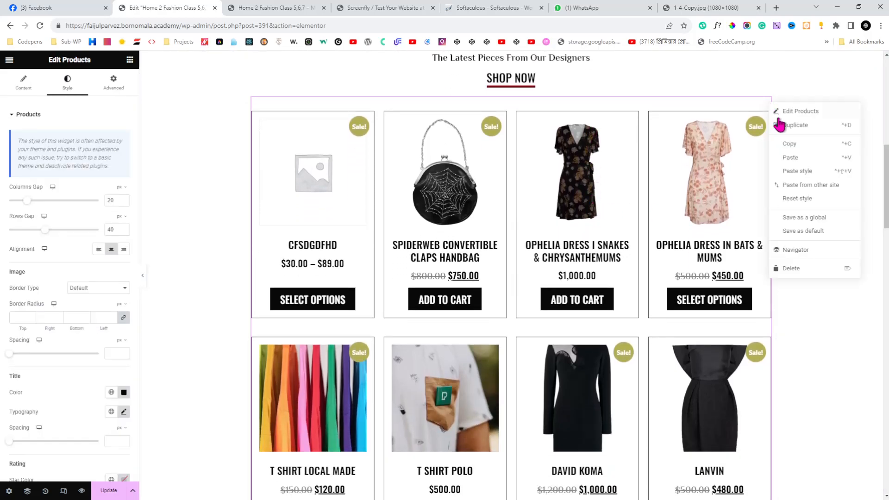
{"action": "left_click", "coordinate": [794, 145]}
{"action": "scroll", "coordinate": [734, 171], "scroll_direction": "down", "scroll_amount": 15}
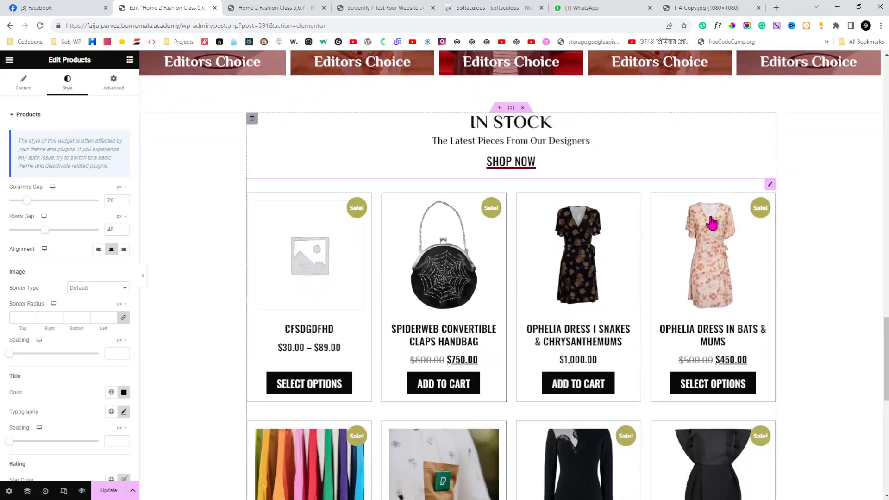
{"action": "left_click", "coordinate": [770, 185]}
{"action": "right_click", "coordinate": [770, 186]}
{"action": "left_click", "coordinate": [802, 254]}
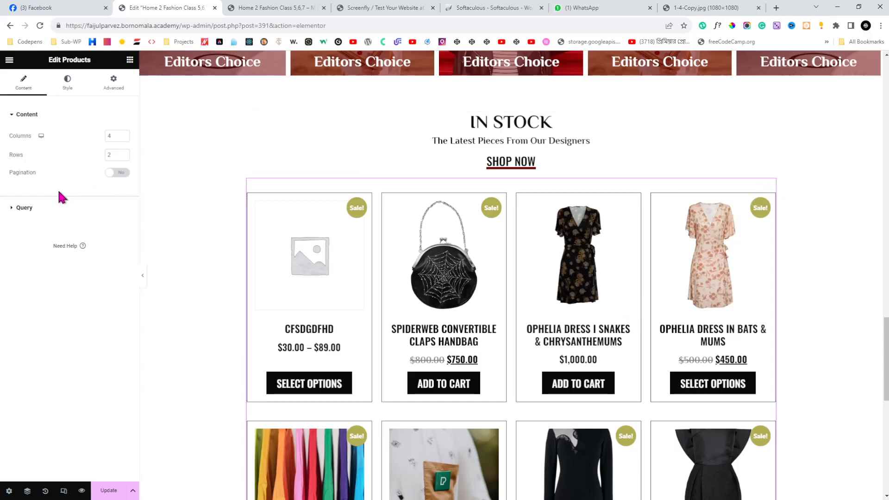
Hide the sale flash badges on the In Stock products grid
{"action": "scroll", "coordinate": [3, 255], "scroll_direction": "down", "scroll_amount": 10}
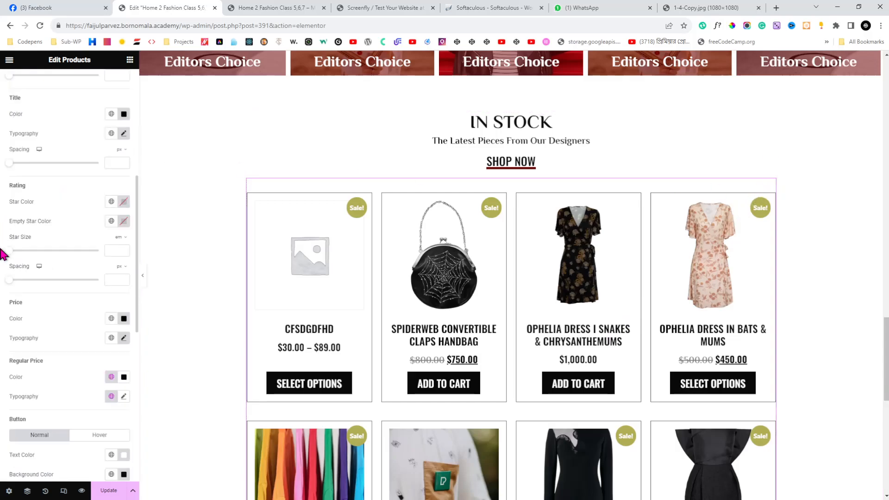
{"action": "left_click", "coordinate": [60, 421]}
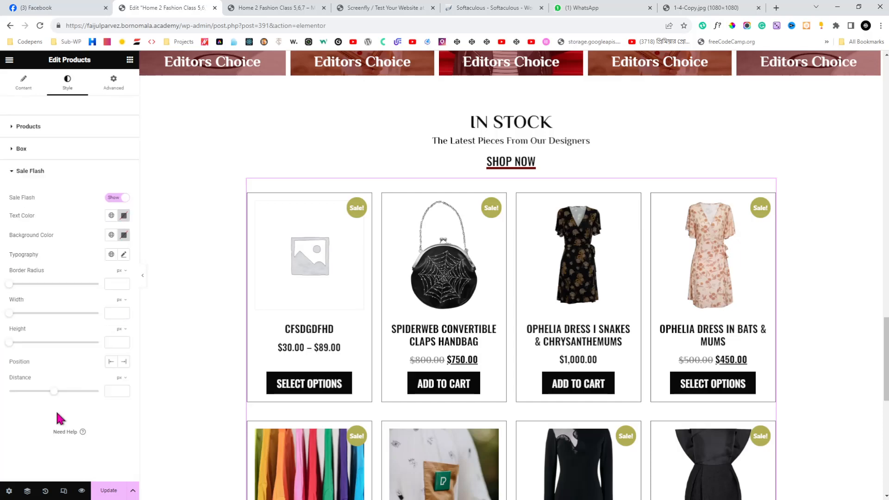
{"action": "left_click", "coordinate": [116, 198]}
Hide the sale flash badges on the New Arrivals products grid
{"action": "scroll", "coordinate": [508, 303], "scroll_direction": "down", "scroll_amount": 5}
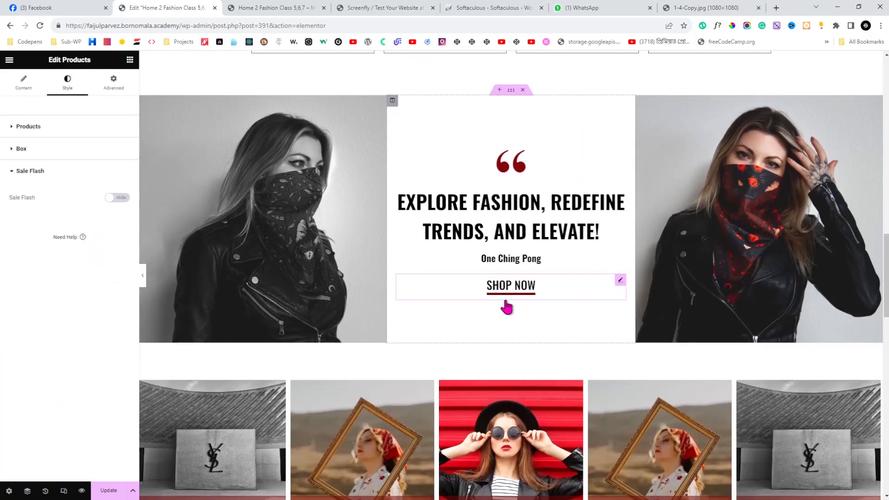
{"action": "scroll", "coordinate": [508, 304], "scroll_direction": "up", "scroll_amount": 6}
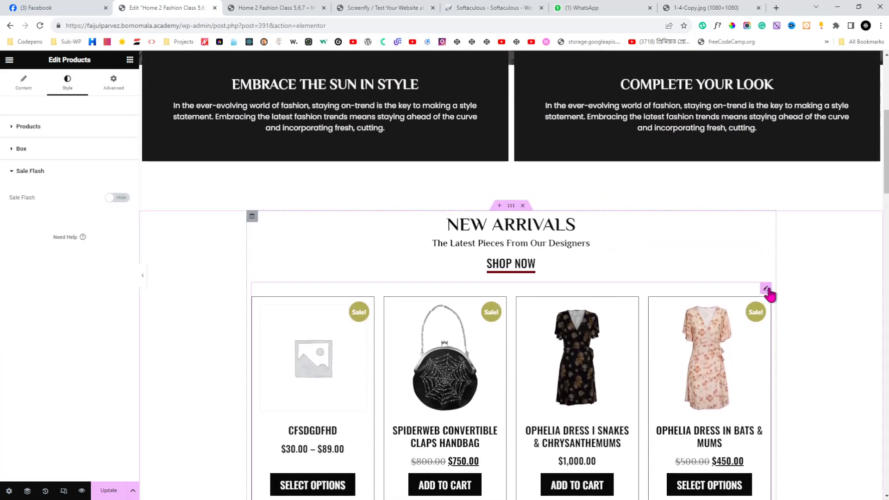
{"action": "left_click", "coordinate": [83, 130]}
{"action": "scroll", "coordinate": [20, 255], "scroll_direction": "down", "scroll_amount": 6}
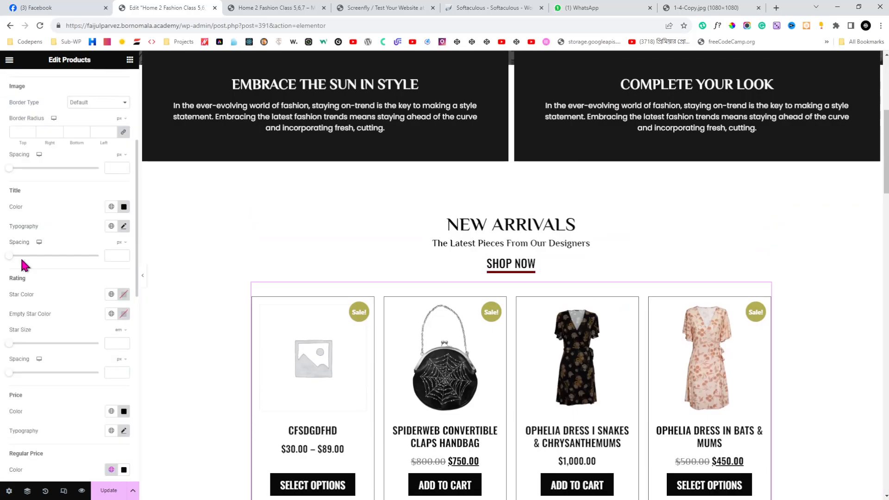
{"action": "scroll", "coordinate": [20, 261], "scroll_direction": "down", "scroll_amount": 2}
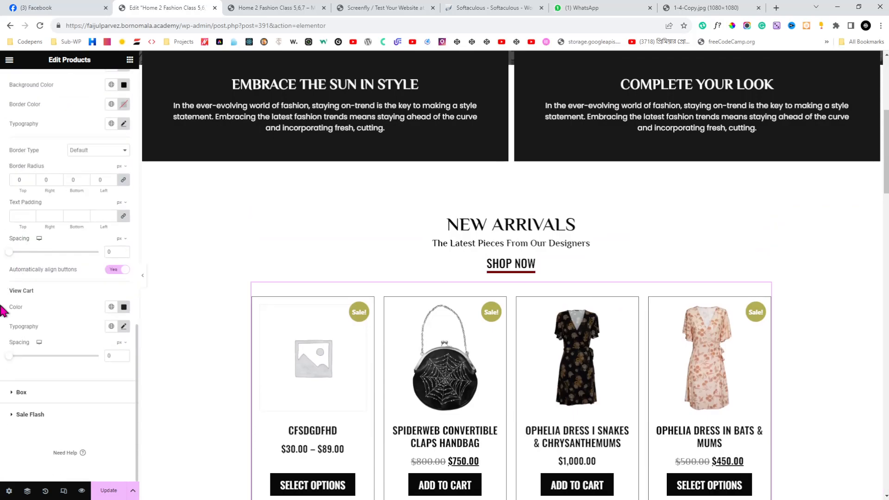
{"action": "left_click", "coordinate": [65, 415]}
{"action": "left_click", "coordinate": [116, 198]}
{"action": "scroll", "coordinate": [452, 359], "scroll_direction": "down", "scroll_amount": 12}
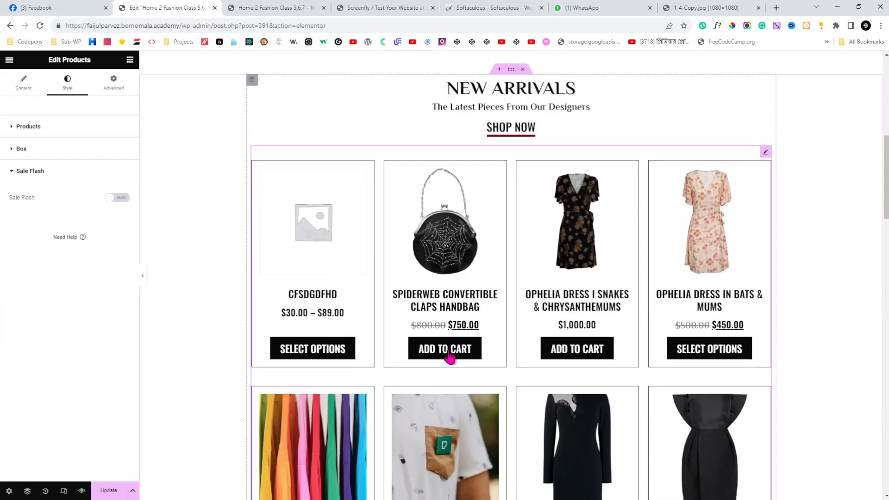
Examine the spacing between the In Stock products and the Subscribe section at full page width
{"action": "scroll", "coordinate": [452, 357], "scroll_direction": "down", "scroll_amount": 15}
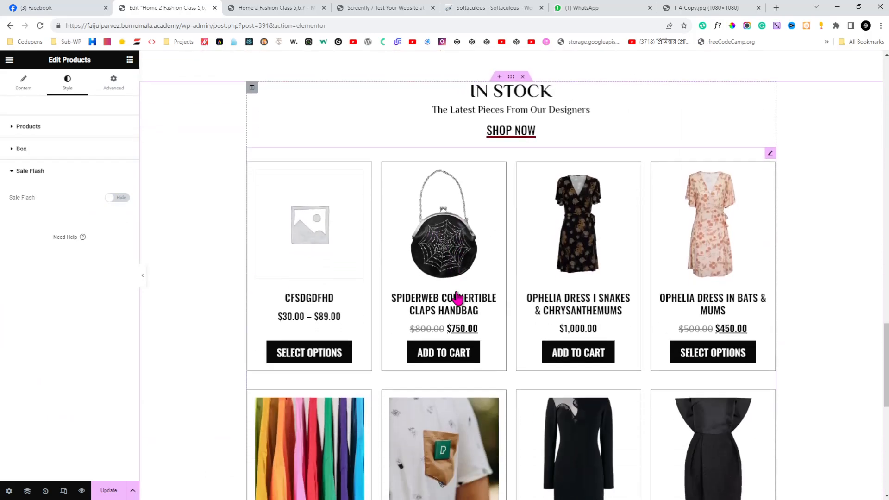
{"action": "scroll", "coordinate": [457, 296], "scroll_direction": "down", "scroll_amount": 1}
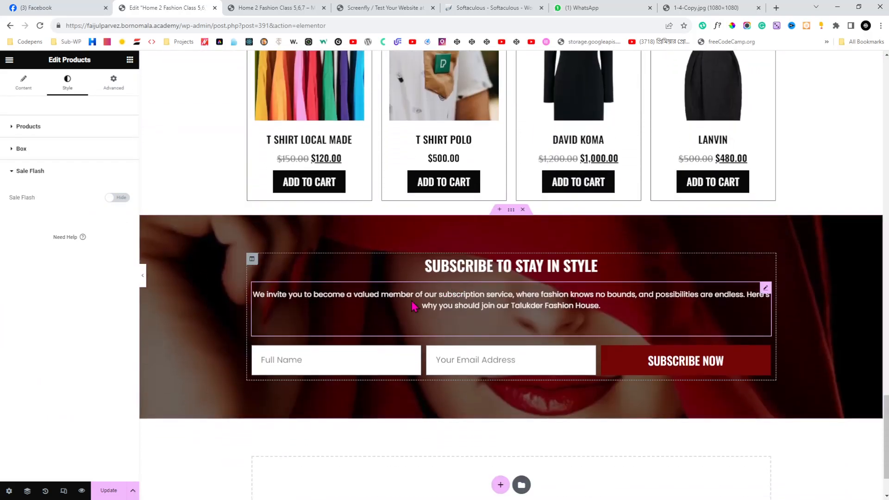
{"action": "left_click", "coordinate": [143, 277]}
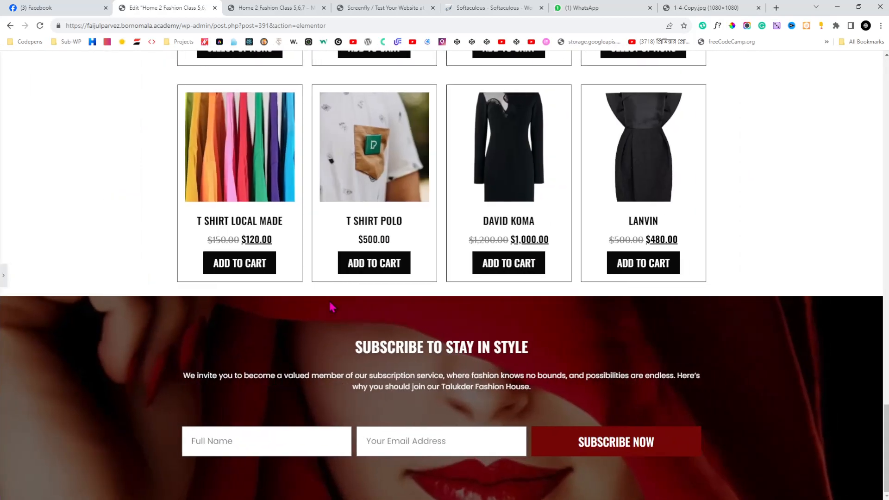
{"action": "scroll", "coordinate": [331, 308], "scroll_direction": "up", "scroll_amount": 8}
{"action": "scroll", "coordinate": [330, 307], "scroll_direction": "down", "scroll_amount": 8}
{"action": "left_click", "coordinate": [3, 275]}
Set the top and bottom margins of the In Stock section to 80 px
{"action": "scroll", "coordinate": [498, 264], "scroll_direction": "up", "scroll_amount": 8}
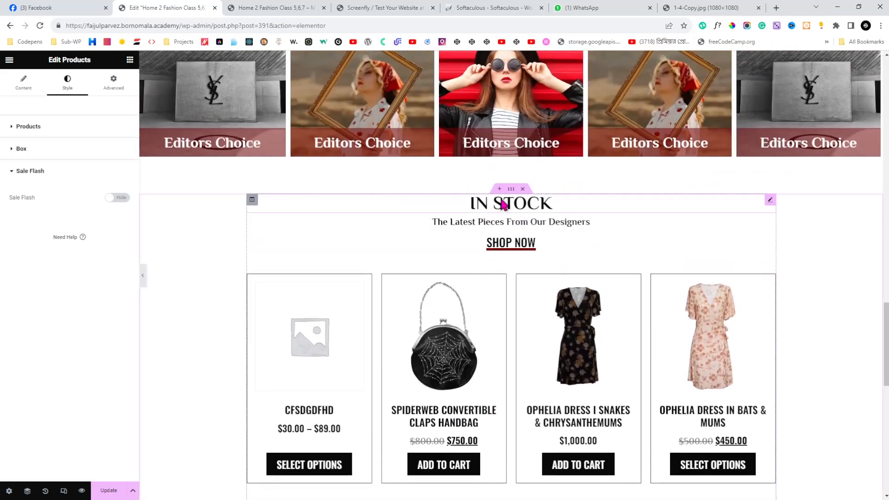
{"action": "left_click", "coordinate": [511, 188]}
{"action": "left_click", "coordinate": [113, 81]}
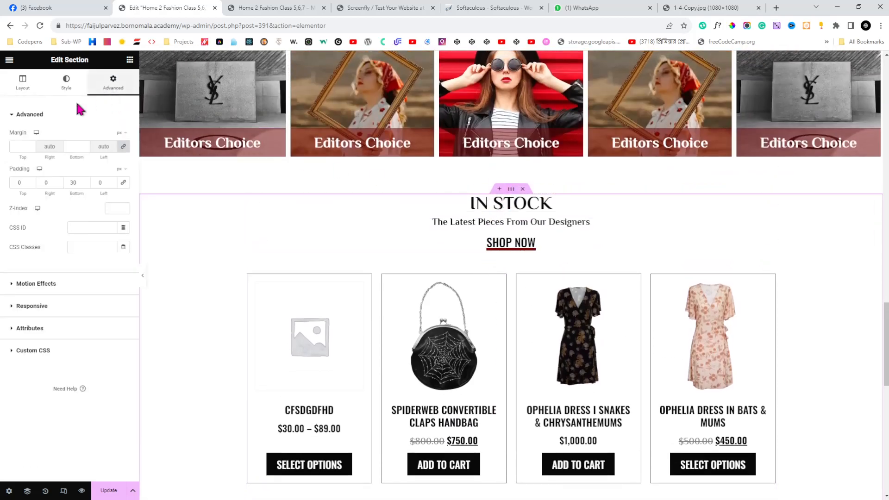
{"action": "left_click", "coordinate": [21, 146]}
{"action": "type", "text": "80"}
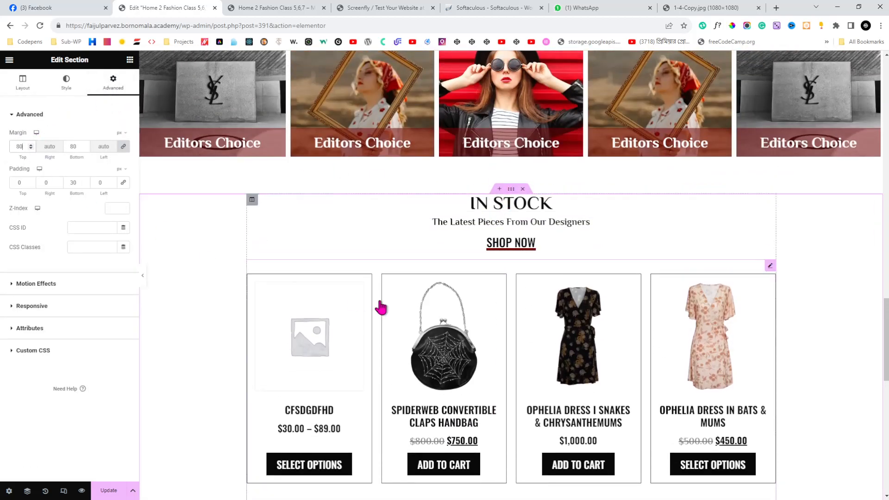
Check the gap above the Subscribe section and set the In Stock section's bottom padding to 0
{"action": "scroll", "coordinate": [384, 309], "scroll_direction": "down", "scroll_amount": 13}
{"action": "scroll", "coordinate": [432, 239], "scroll_direction": "up", "scroll_amount": 2}
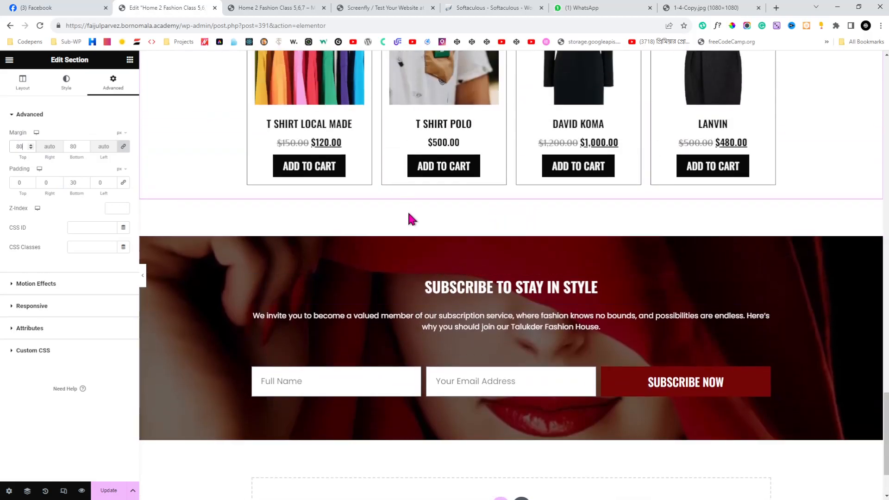
{"action": "left_click", "coordinate": [511, 233]}
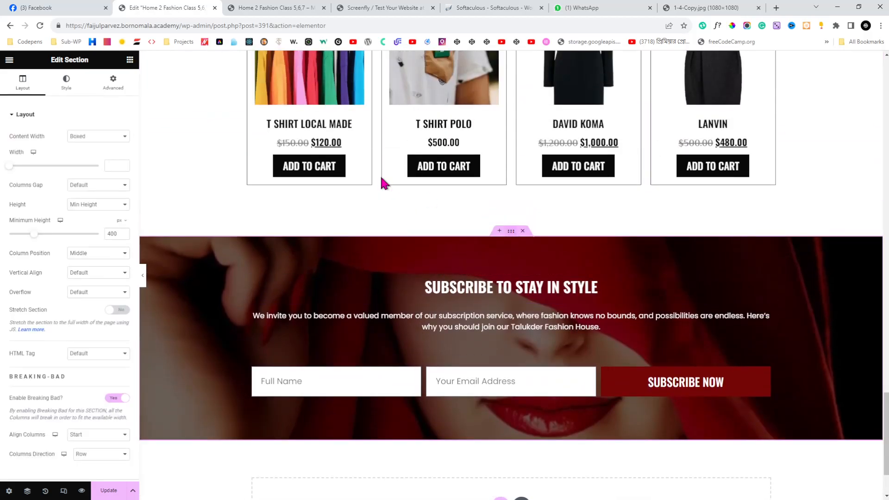
{"action": "scroll", "coordinate": [516, 191], "scroll_direction": "up", "scroll_amount": 2}
{"action": "scroll", "coordinate": [517, 192], "scroll_direction": "up", "scroll_amount": 5}
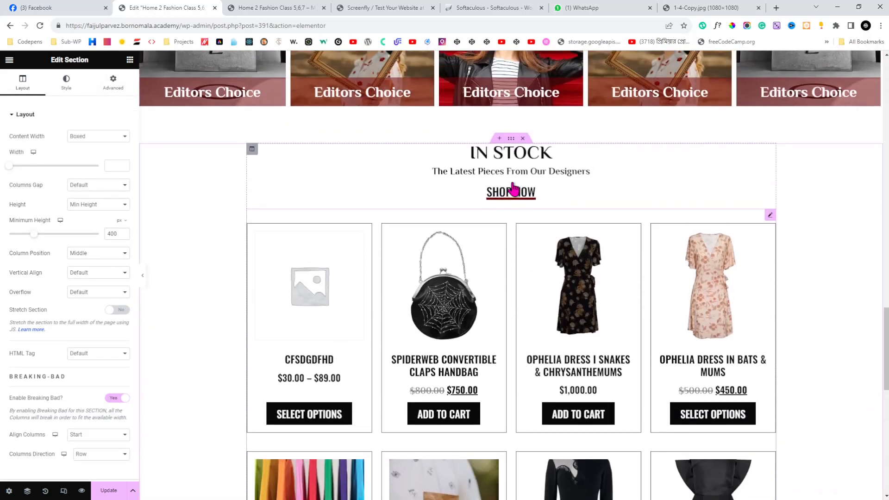
{"action": "left_click", "coordinate": [113, 82]}
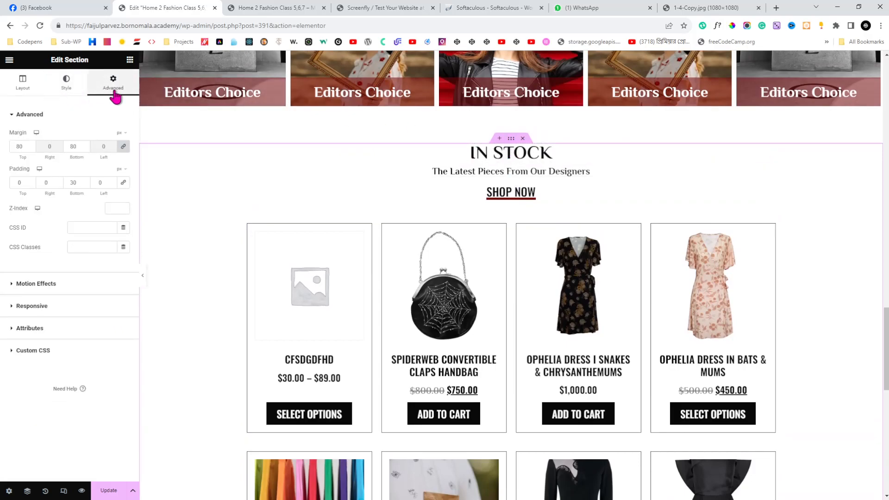
{"action": "left_click_drag", "start_coordinate": [77, 184], "coordinate": [65, 186]}
{"action": "type", "text": "0"}
{"action": "scroll", "coordinate": [460, 341], "scroll_direction": "down", "scroll_amount": 9}
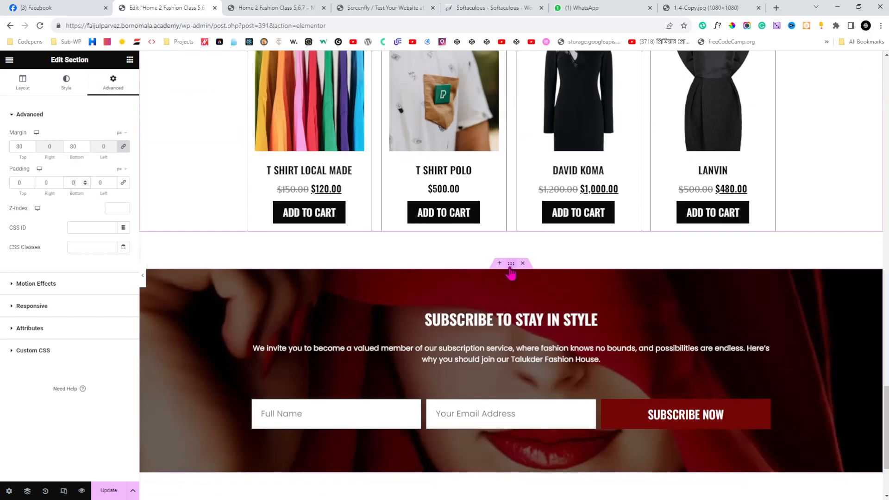
Examine the Subscribe section's heading and paragraph at full page width
{"action": "left_click", "coordinate": [144, 278]}
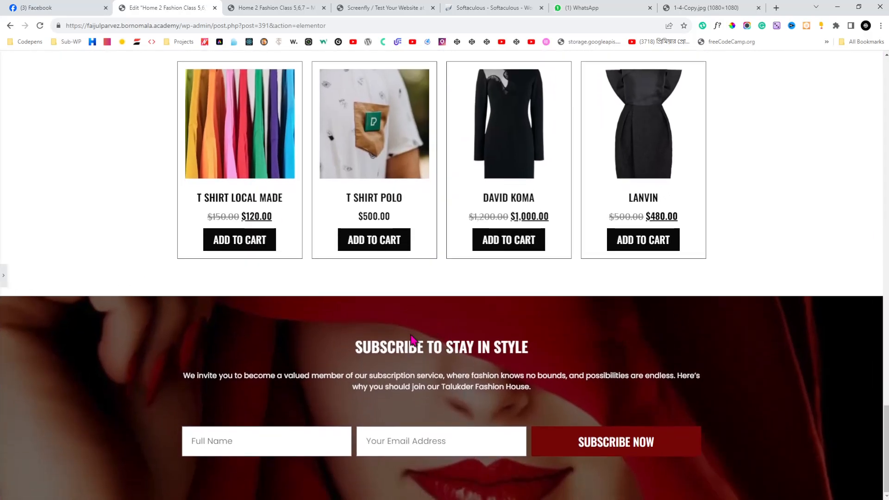
{"action": "left_click_drag", "start_coordinate": [347, 347], "coordinate": [492, 348]}
{"action": "left_click", "coordinate": [243, 366]}
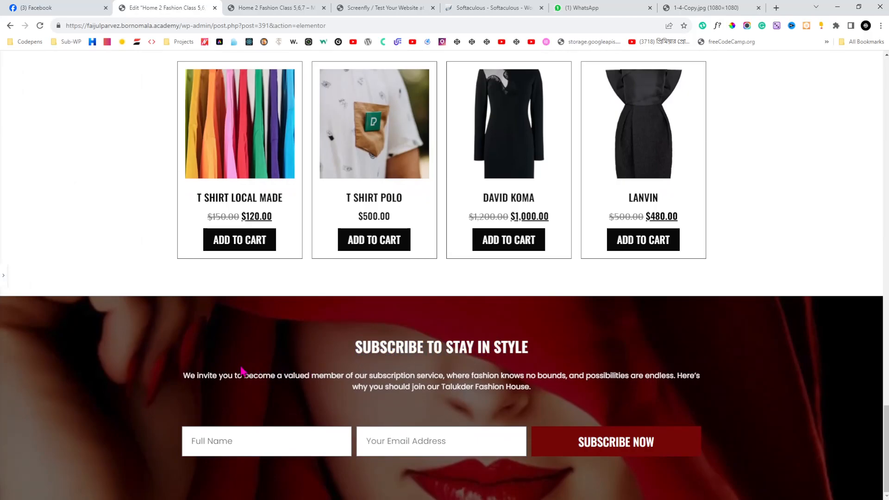
{"action": "left_click_drag", "start_coordinate": [181, 383], "coordinate": [553, 392]}
{"action": "left_click", "coordinate": [549, 394]}
{"action": "left_click", "coordinate": [4, 277]}
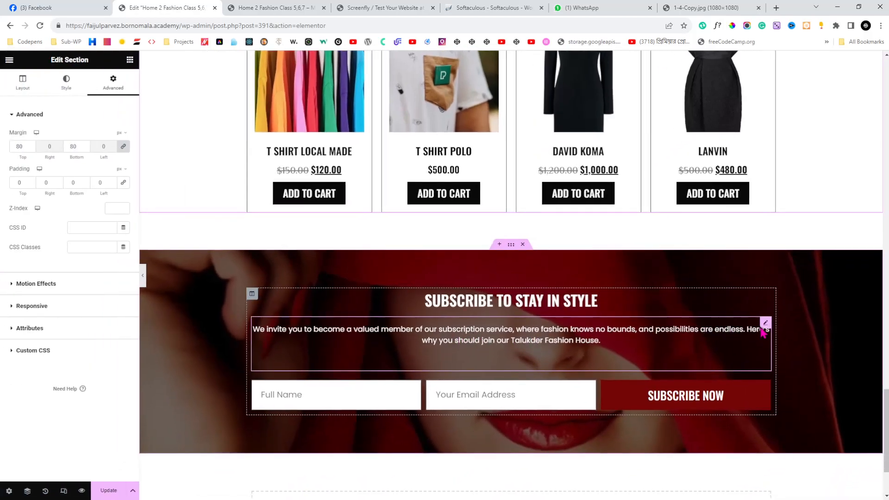
Cut the whole Subscribe paragraph in the editor's plain text mode and paste it back to clear the extra space below it
{"action": "left_click", "coordinate": [766, 324]}
{"action": "left_click", "coordinate": [113, 86]}
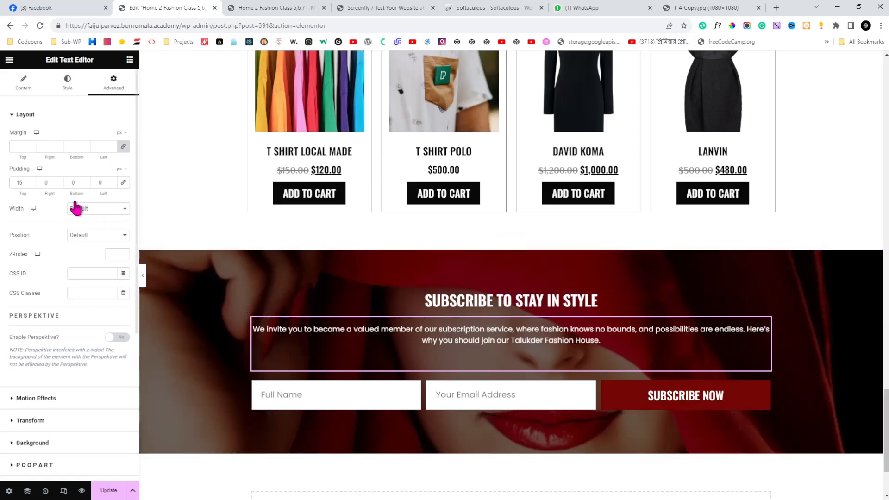
{"action": "left_click", "coordinate": [22, 83]}
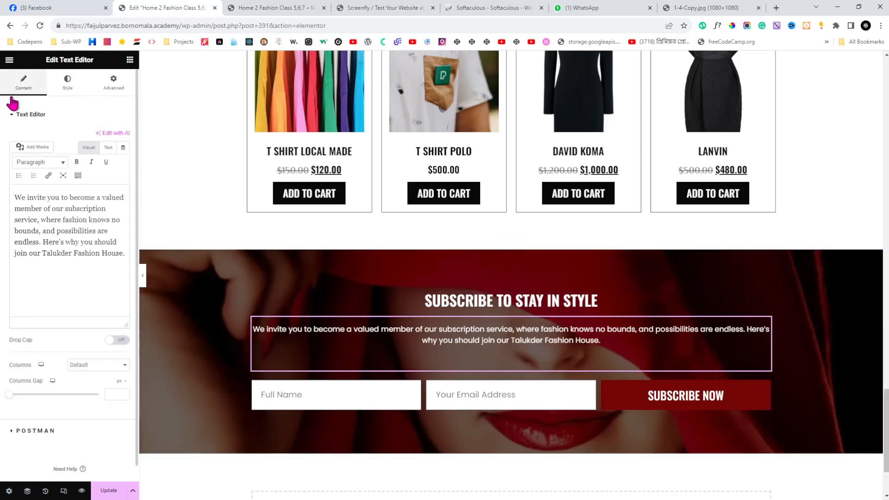
{"action": "left_click", "coordinate": [108, 147]}
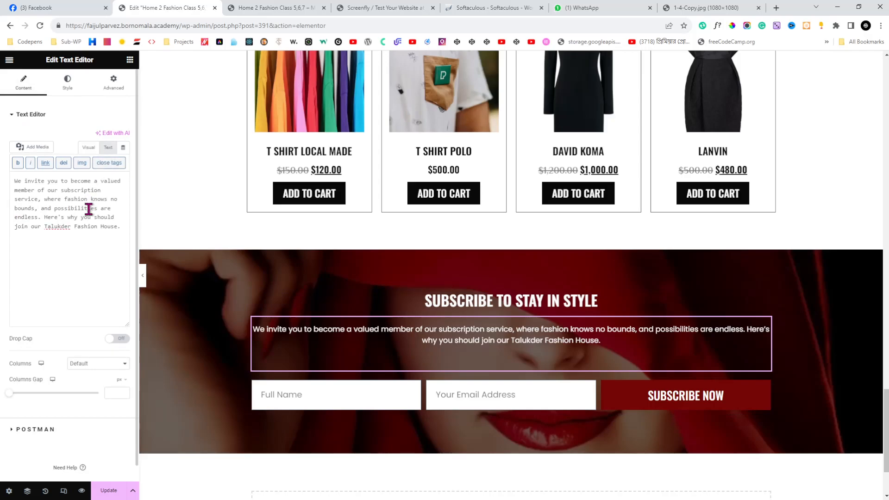
{"action": "key", "text": "ctrl+a"}
{"action": "key", "text": "ctrl+x"}
{"action": "key", "text": "ctrl+v"}
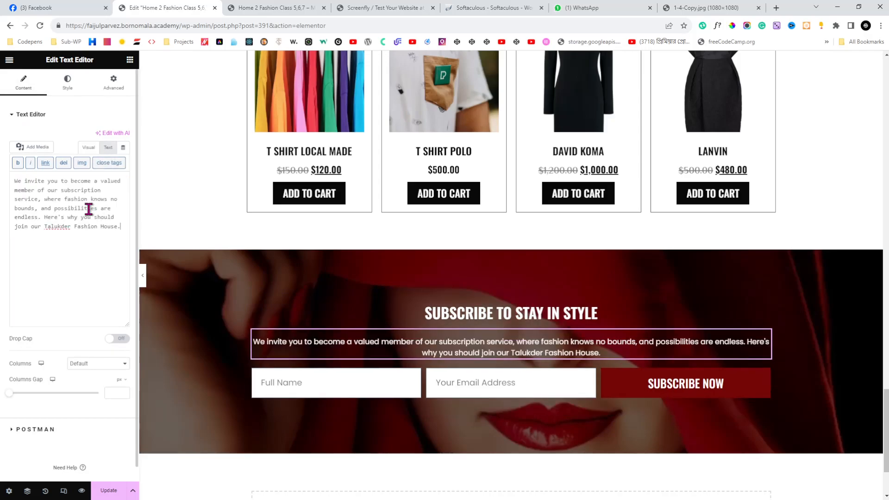
{"action": "left_click", "coordinate": [88, 148]}
{"action": "left_click", "coordinate": [108, 149]}
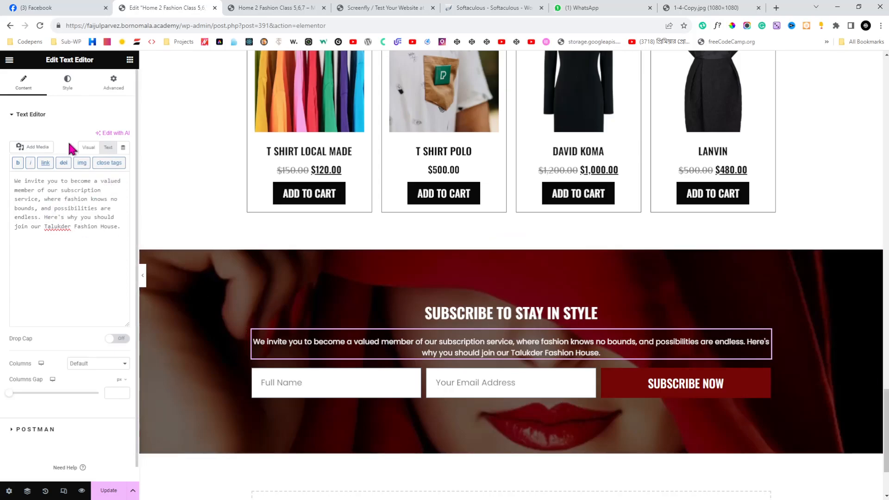
Set the Subscribe paragraph's top padding to 0 and its bottom padding to 20 px
{"action": "left_click", "coordinate": [111, 85]}
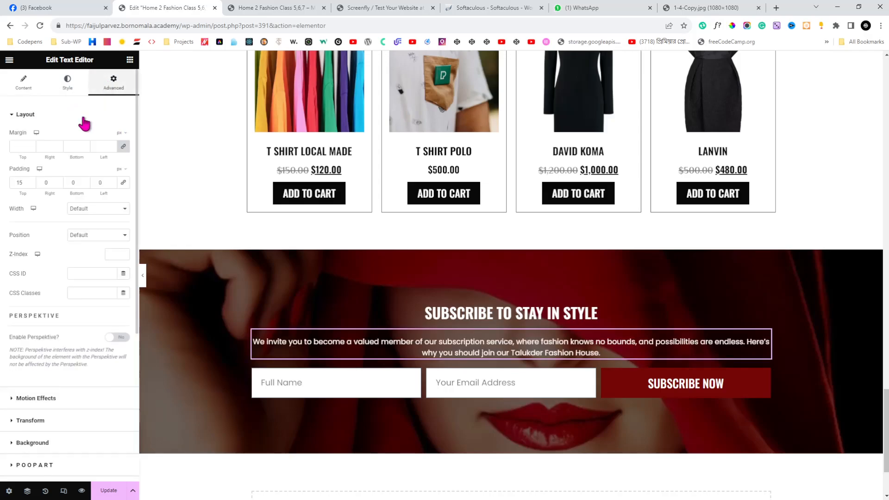
{"action": "double_click", "coordinate": [21, 182]}
{"action": "type", "text": "0"}
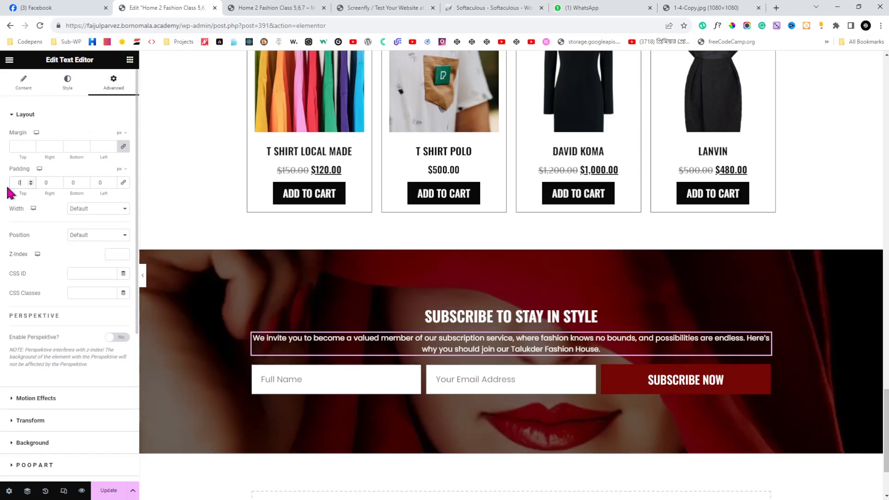
{"action": "left_click", "coordinate": [66, 184]}
{"action": "type", "text": "2"}
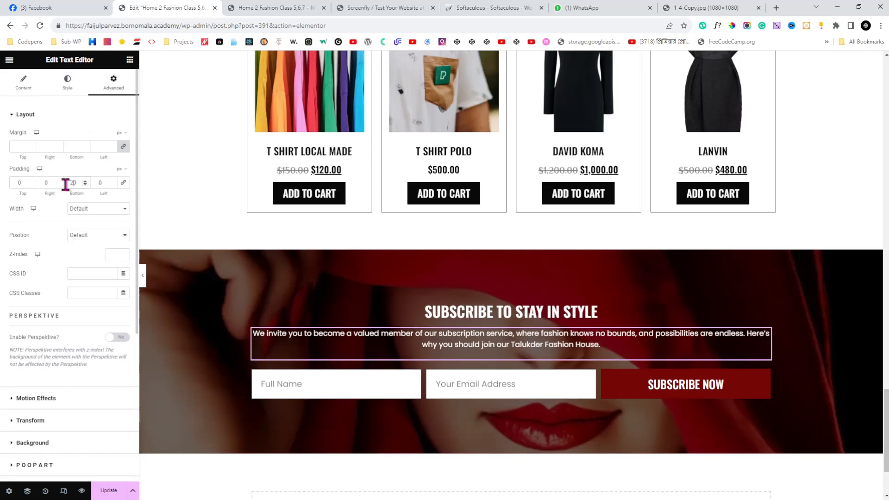
Enlarge the Subscribe section's heading to a font size of 60 px
{"action": "left_click", "coordinate": [142, 277]}
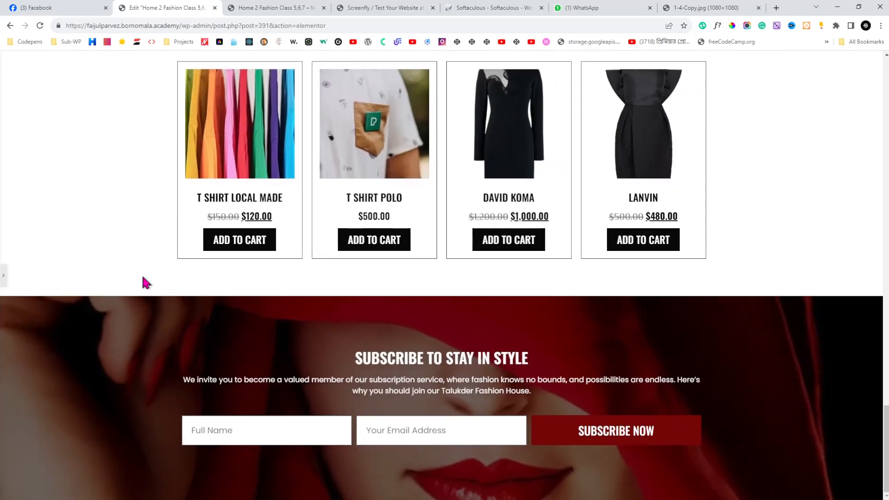
{"action": "left_click", "coordinate": [3, 276]}
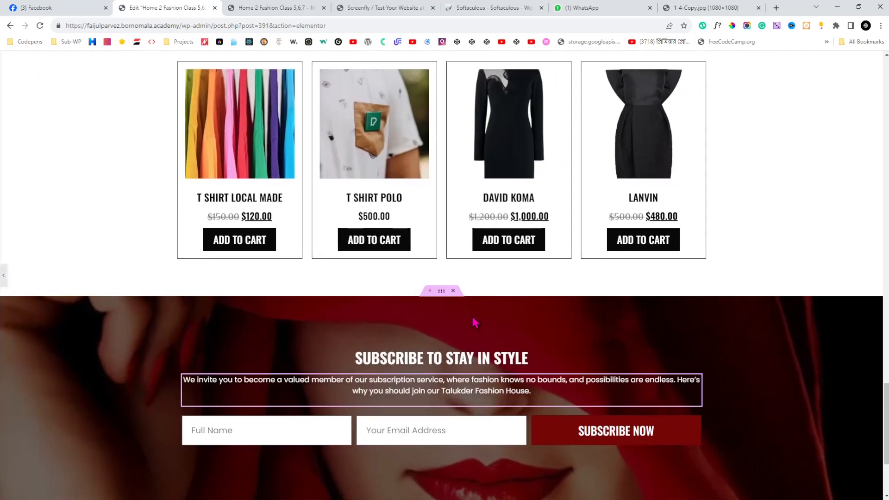
{"action": "left_click", "coordinate": [766, 312]}
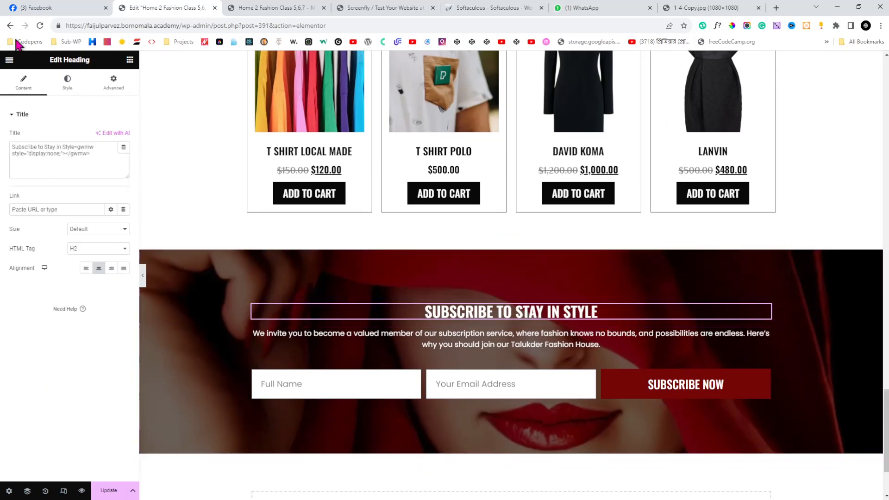
{"action": "left_click", "coordinate": [68, 81]}
{"action": "left_click", "coordinate": [123, 156]}
{"action": "mouse_move", "coordinate": [31, 232]}
{"action": "left_mouse_down"}
{"action": "mouse_move", "coordinate": [16, 232]}
{"action": "mouse_move", "coordinate": [38, 231]}
{"action": "left_mouse_up"}
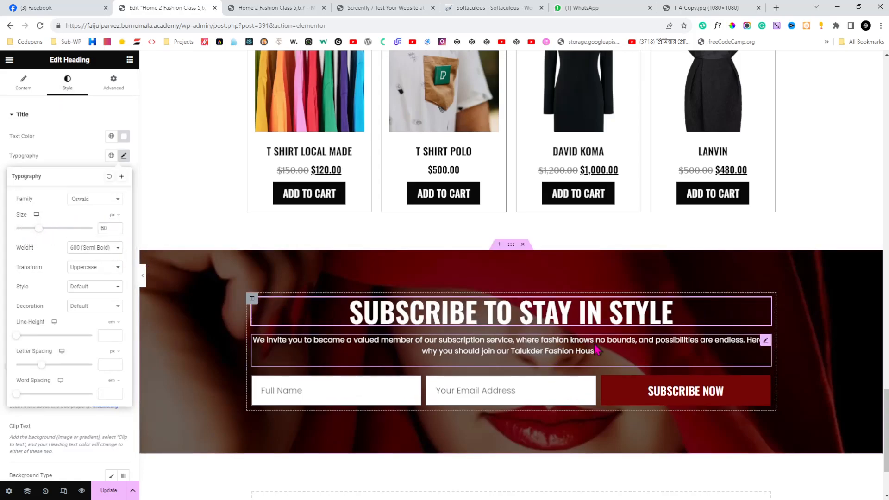
Set the Subscribe paragraph's right and left padding to 60 px and check it at full page width
{"action": "left_click", "coordinate": [700, 342]}
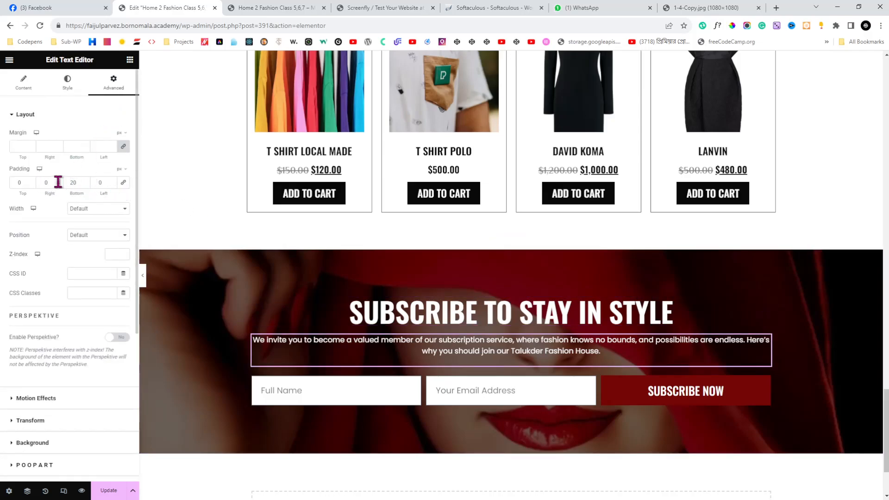
{"action": "left_click", "coordinate": [38, 181]}
{"action": "type", "text": "6"}
{"action": "left_click", "coordinate": [92, 182]}
{"action": "type", "text": "6"}
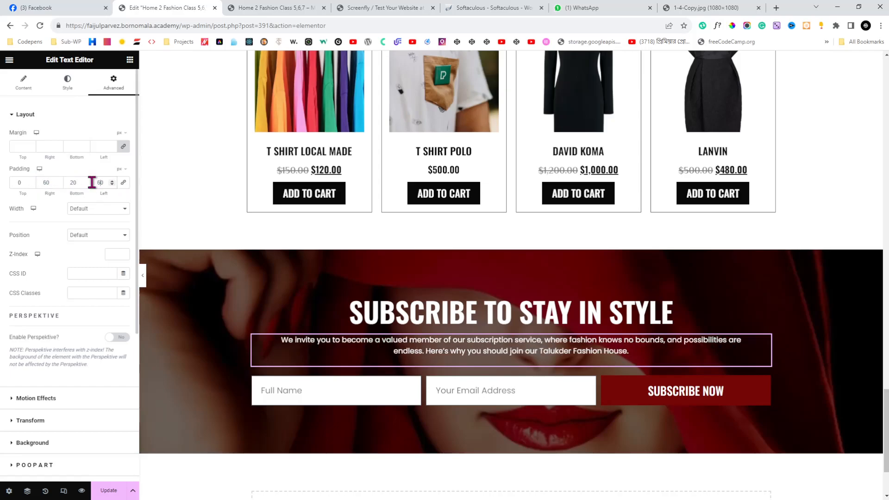
{"action": "left_click", "coordinate": [143, 276]}
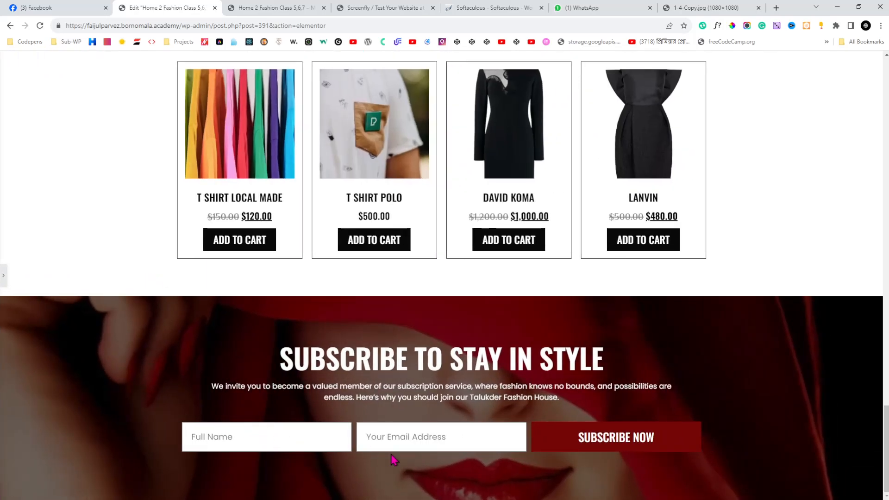
{"action": "left_click", "coordinate": [4, 276]}
Set the Subscribe section's minimum height to 300 px
{"action": "left_click", "coordinate": [511, 244]}
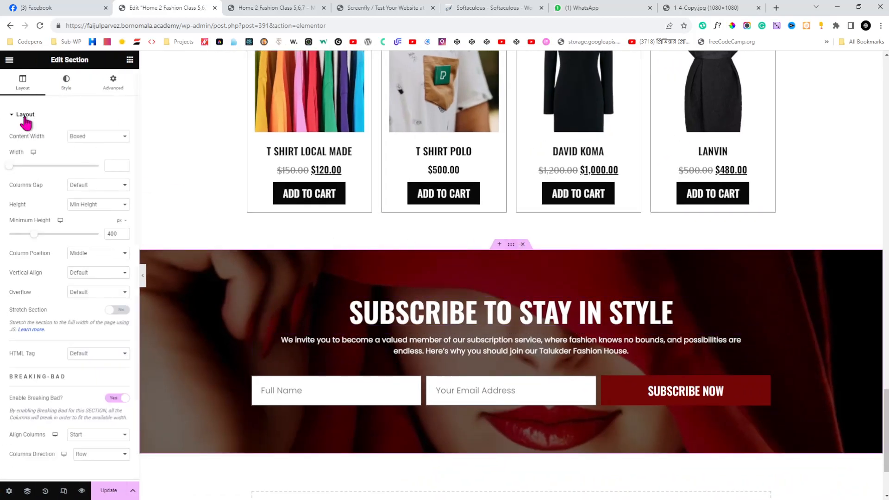
{"action": "left_click_drag", "start_coordinate": [33, 234], "coordinate": [28, 234]}
{"action": "left_click_drag", "start_coordinate": [118, 235], "coordinate": [107, 237]}
{"action": "type", "text": "300"}
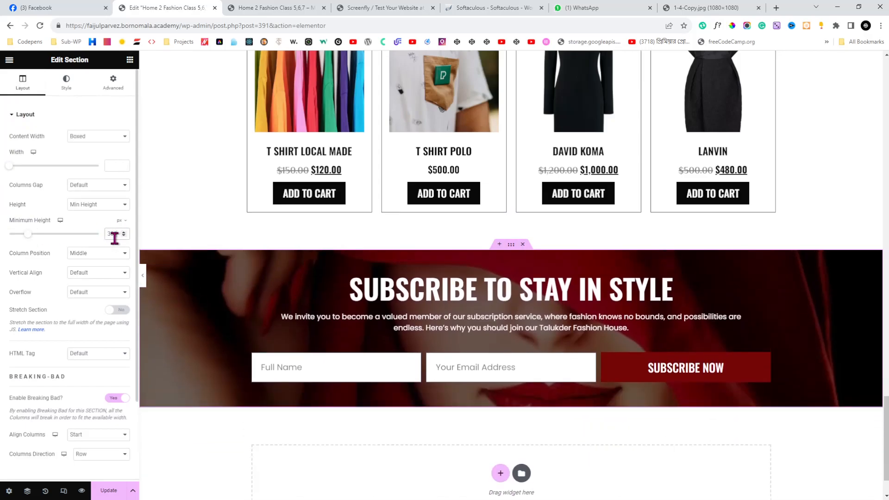
Review the whole home page at full width, from the Subscribe section to the hero
{"action": "left_click", "coordinate": [141, 275]}
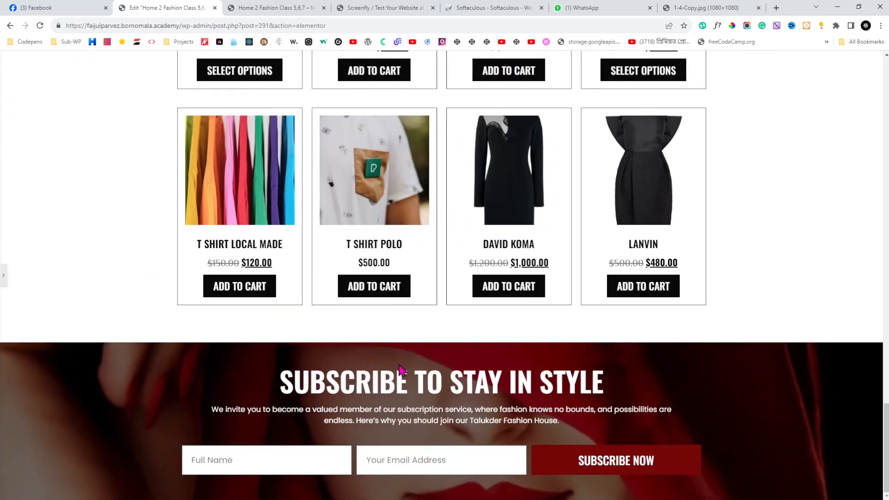
{"action": "scroll", "coordinate": [570, 378], "scroll_direction": "up", "scroll_amount": 10}
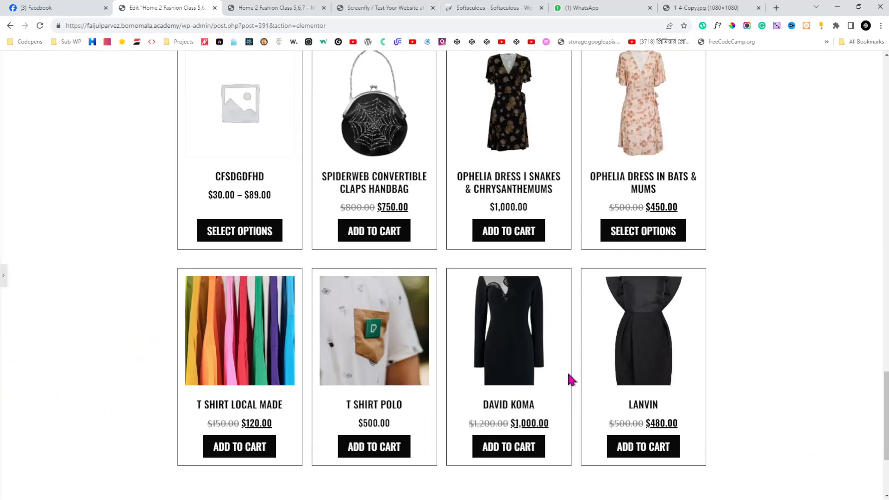
{"action": "scroll", "coordinate": [572, 380], "scroll_direction": "up", "scroll_amount": 8}
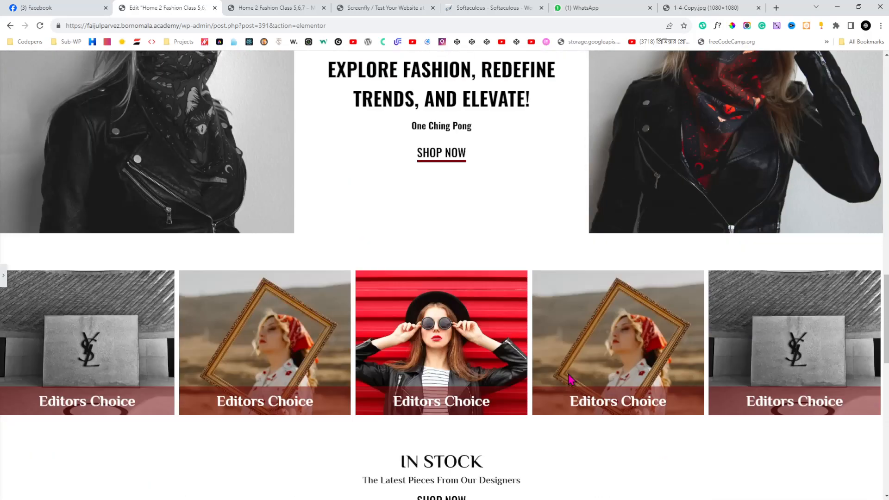
{"action": "scroll", "coordinate": [572, 379], "scroll_direction": "up", "scroll_amount": 10}
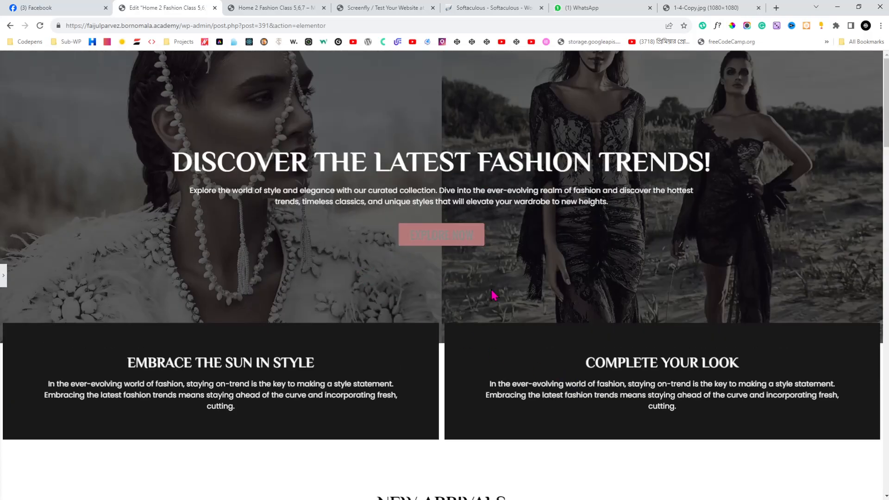
{"action": "scroll", "coordinate": [494, 296], "scroll_direction": "down", "scroll_amount": 3}
{"action": "scroll", "coordinate": [494, 296], "scroll_direction": "down", "scroll_amount": 15}
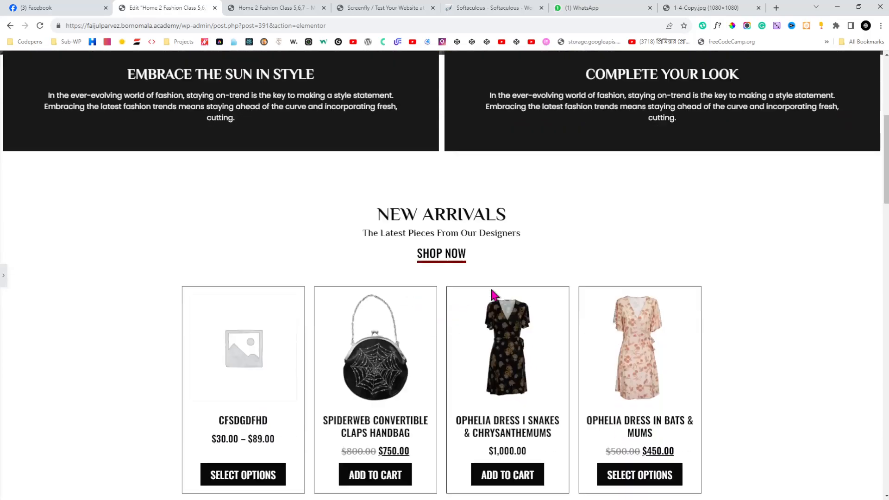
{"action": "scroll", "coordinate": [491, 292], "scroll_direction": "down", "scroll_amount": 15}
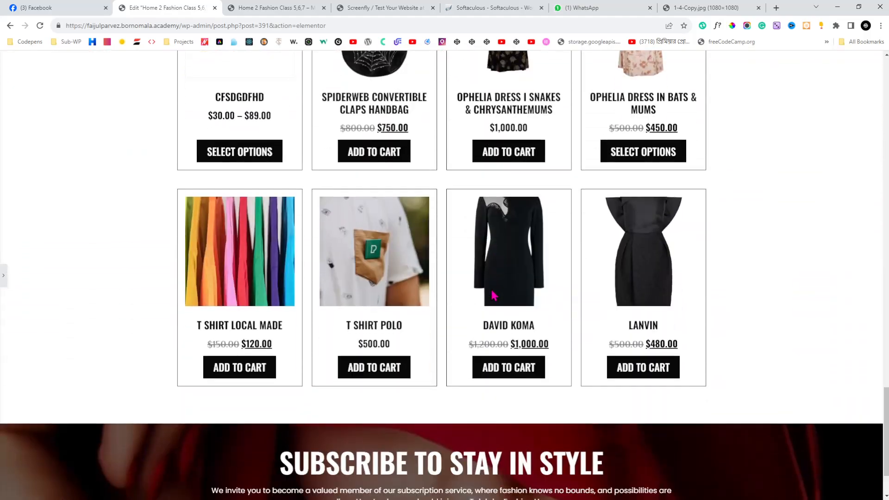
{"action": "scroll", "coordinate": [419, 313], "scroll_direction": "up", "scroll_amount": 20}
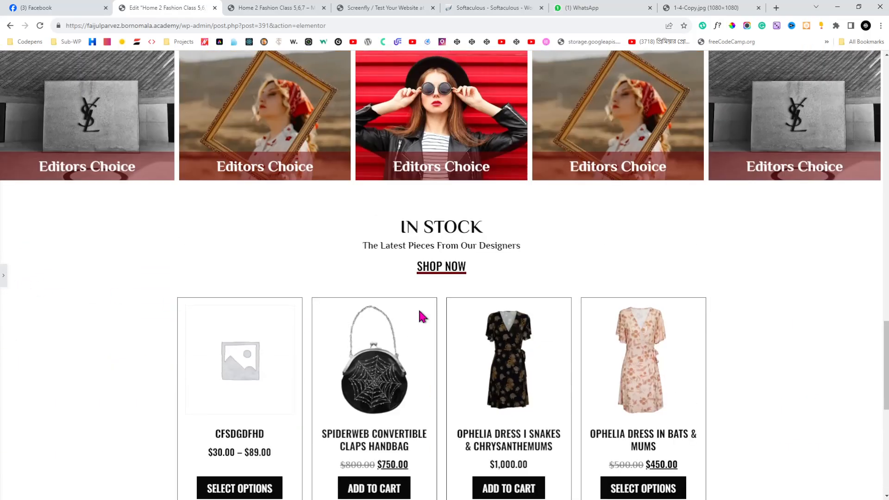
{"action": "scroll", "coordinate": [419, 314], "scroll_direction": "up", "scroll_amount": 4}
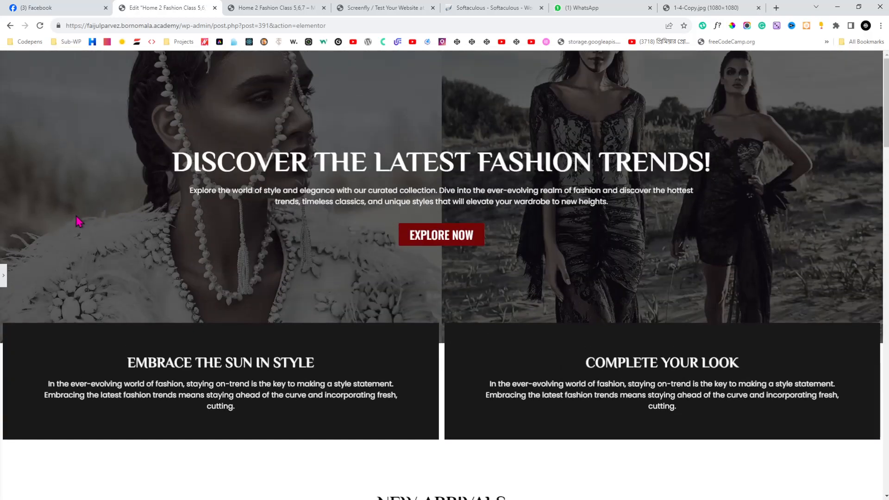
{"action": "left_click", "coordinate": [4, 279]}
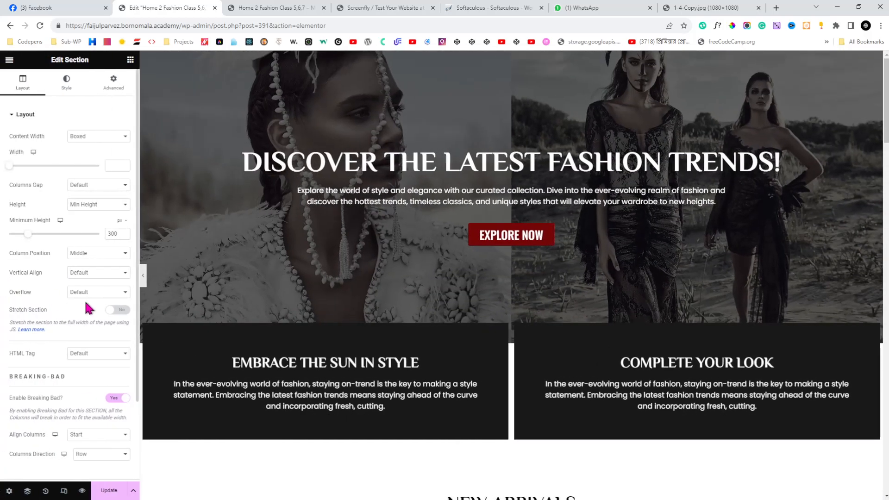